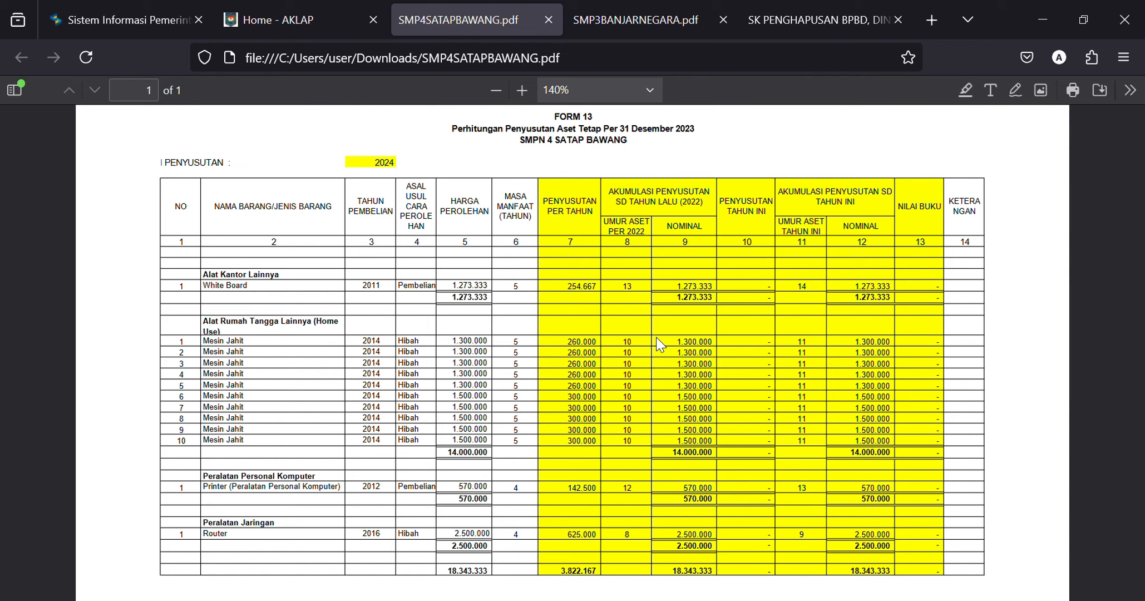
Compare the asset depreciation forms in SMP3BANJARNEGARA.pdf and SMP4SATAPBAWANG.pdf
left_click(654, 17)
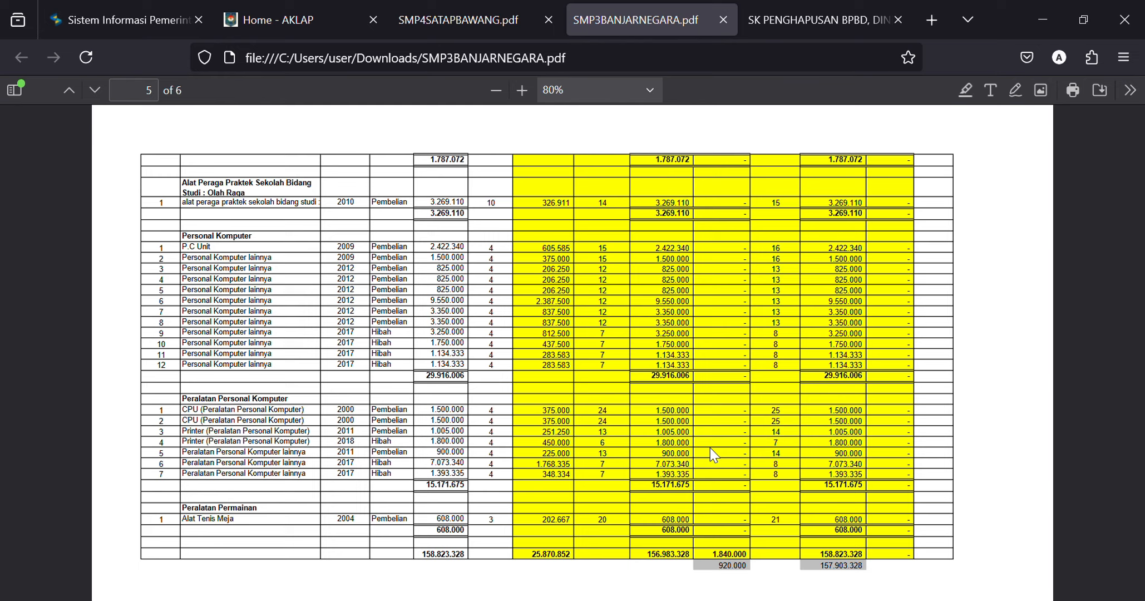
left_click(447, 7)
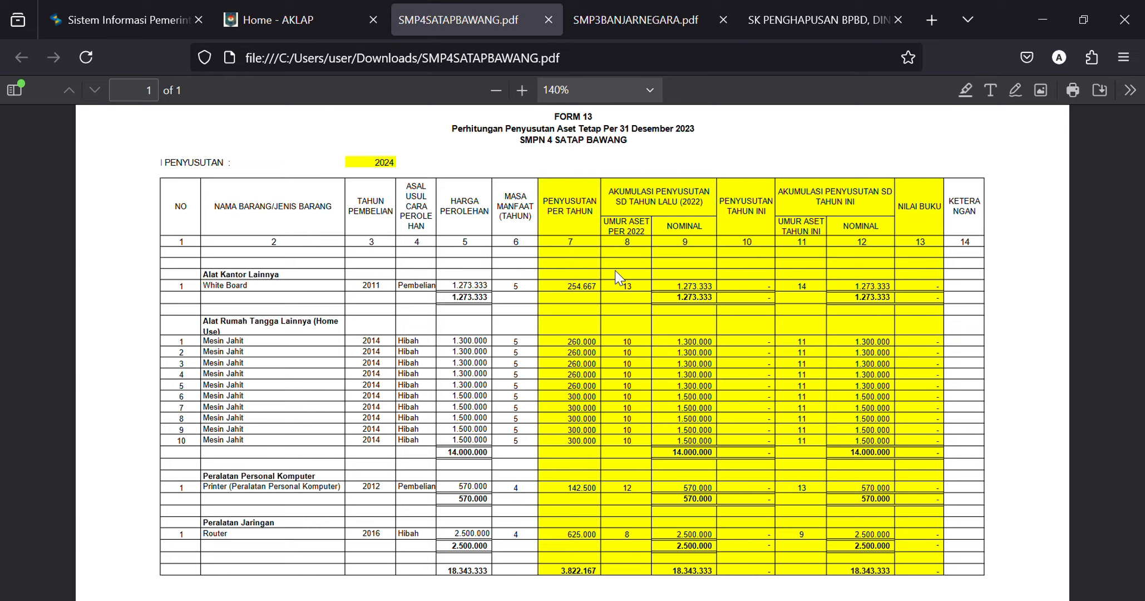
Open the Input Jurnal Umum form in AKLAP and select SMP NEGERI 4 SATU ATAP BAWANG as the SKPD
left_click(309, 7)
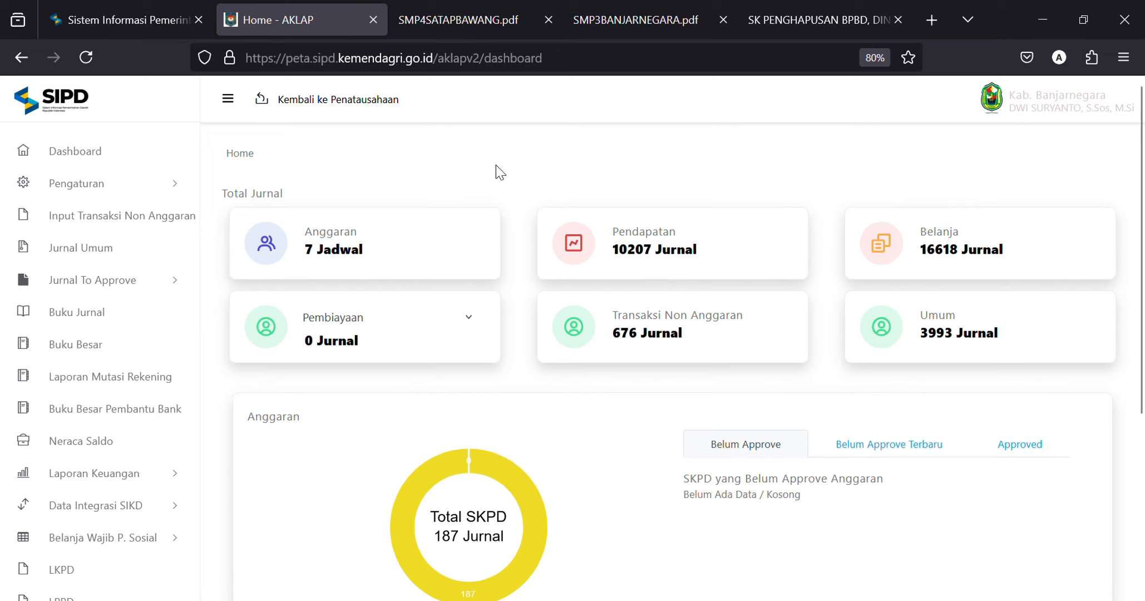
left_click(91, 255)
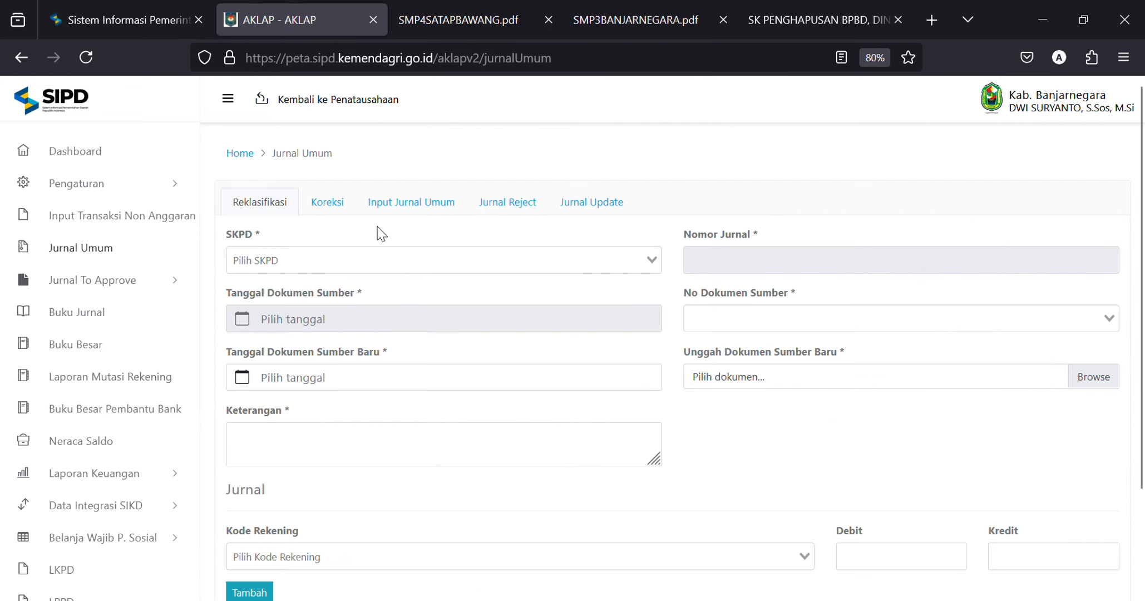
left_click(418, 211)
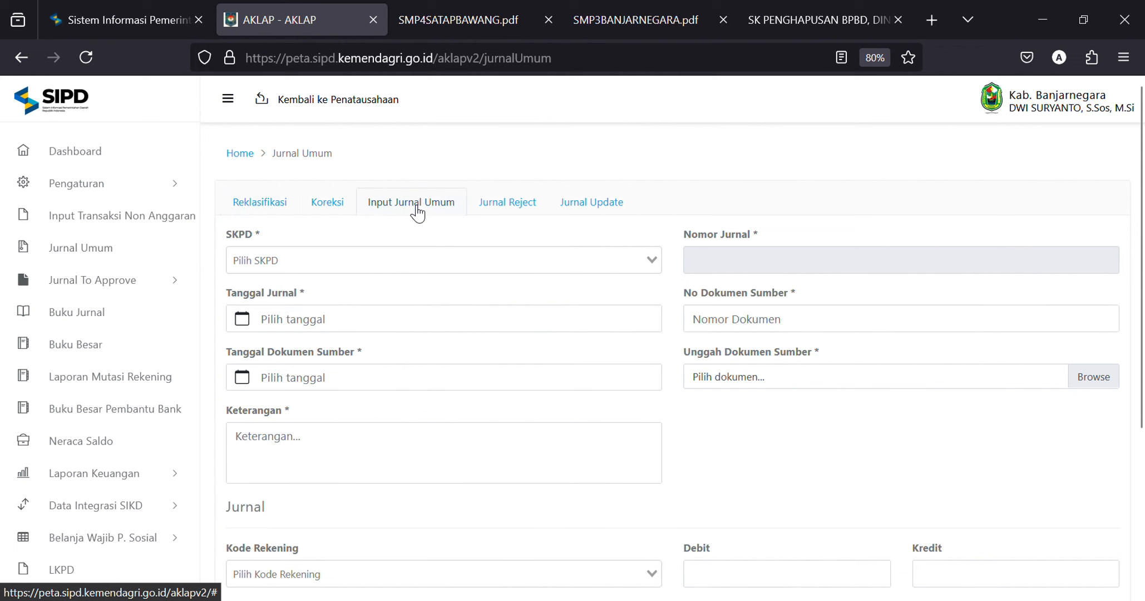
left_click(416, 267)
type("bawang")
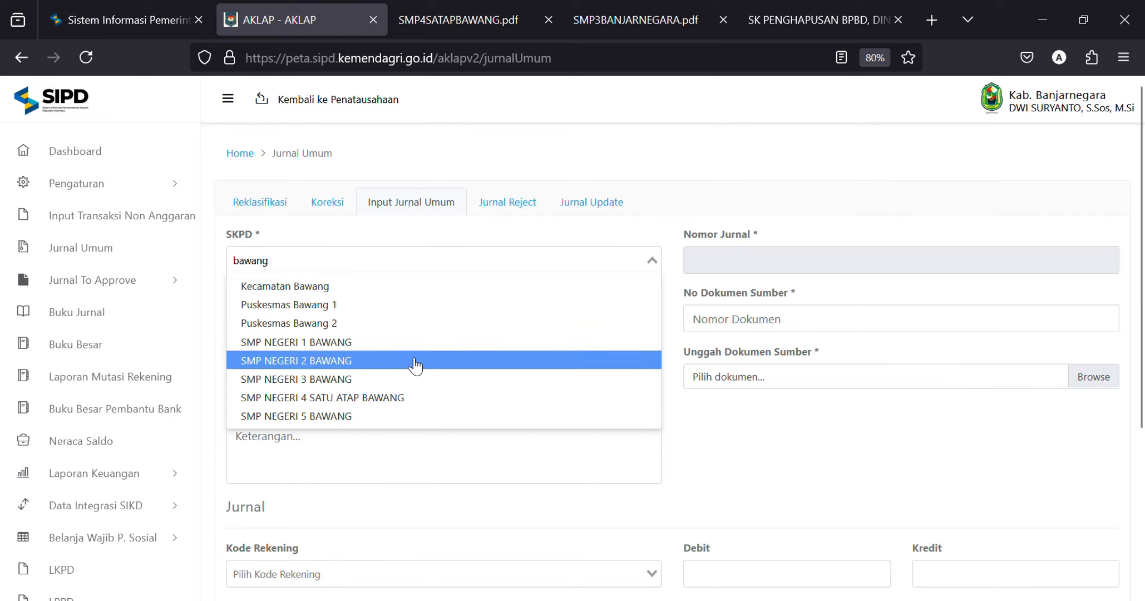
left_click(367, 403)
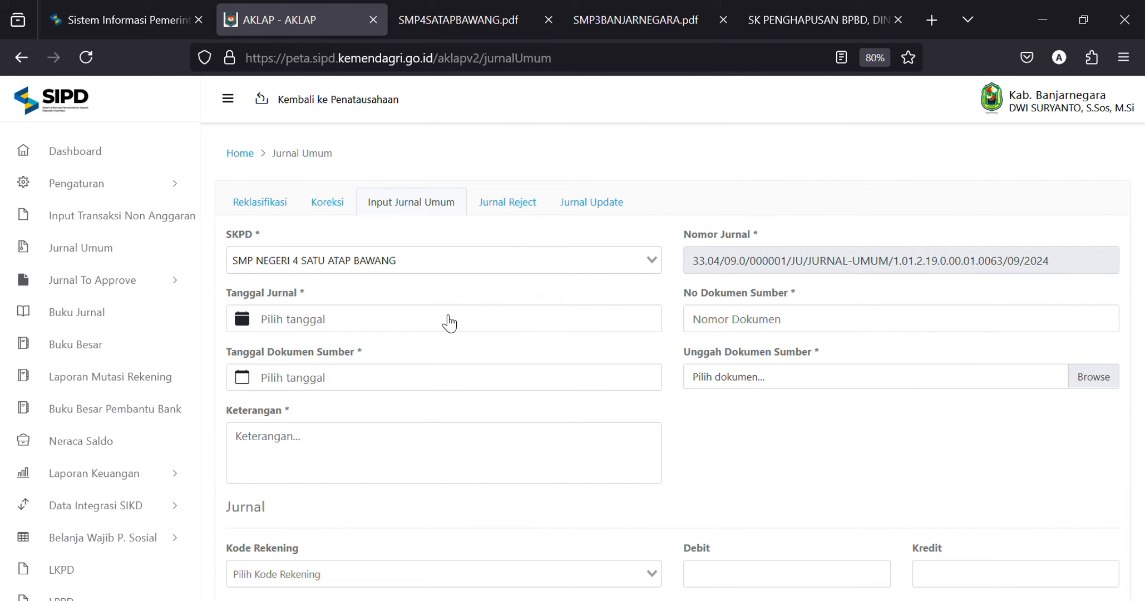
Look up the signing date in the SK PENGHAPUSAN decree and set the Tanggal Jurnal to 26 Juni 2024
left_click(773, 22)
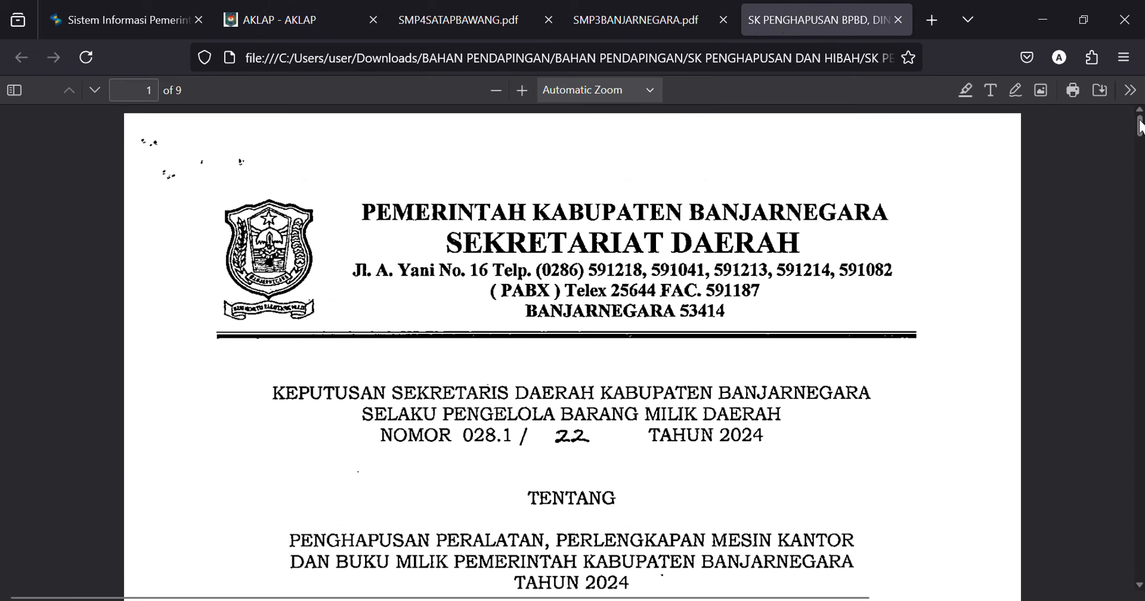
scroll(166, 370, "down", 20)
scroll(572, 351, "up", 1)
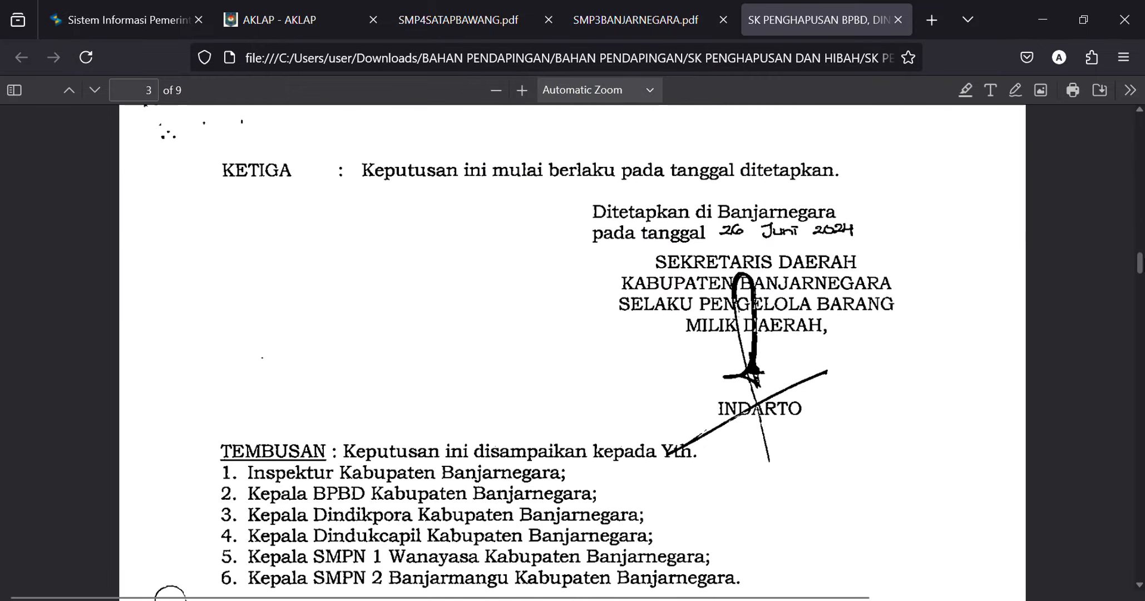
left_click(288, 6)
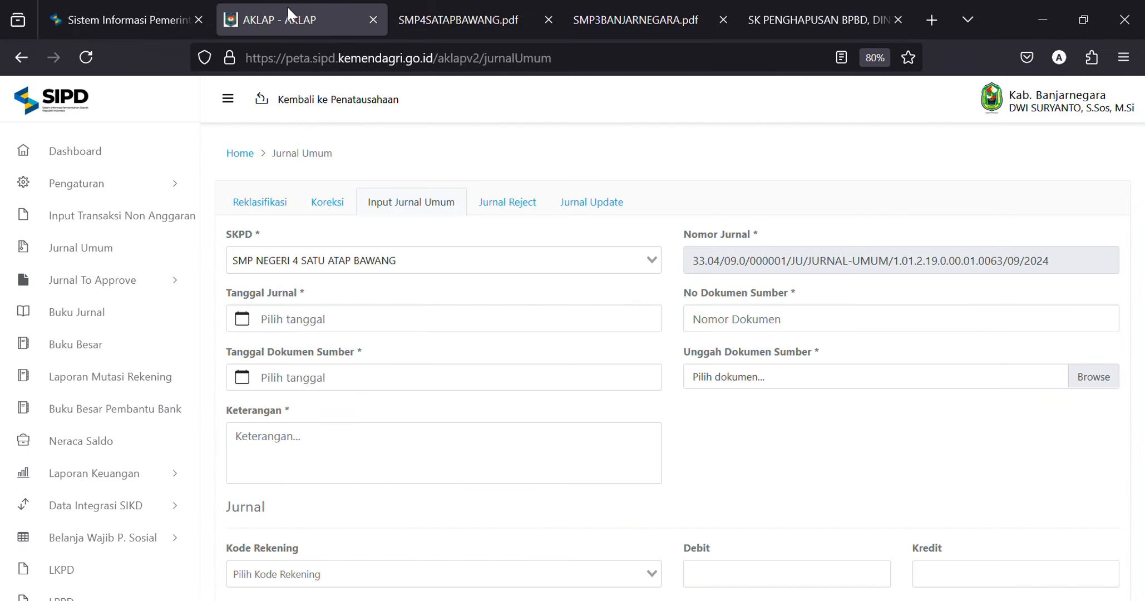
left_click(325, 322)
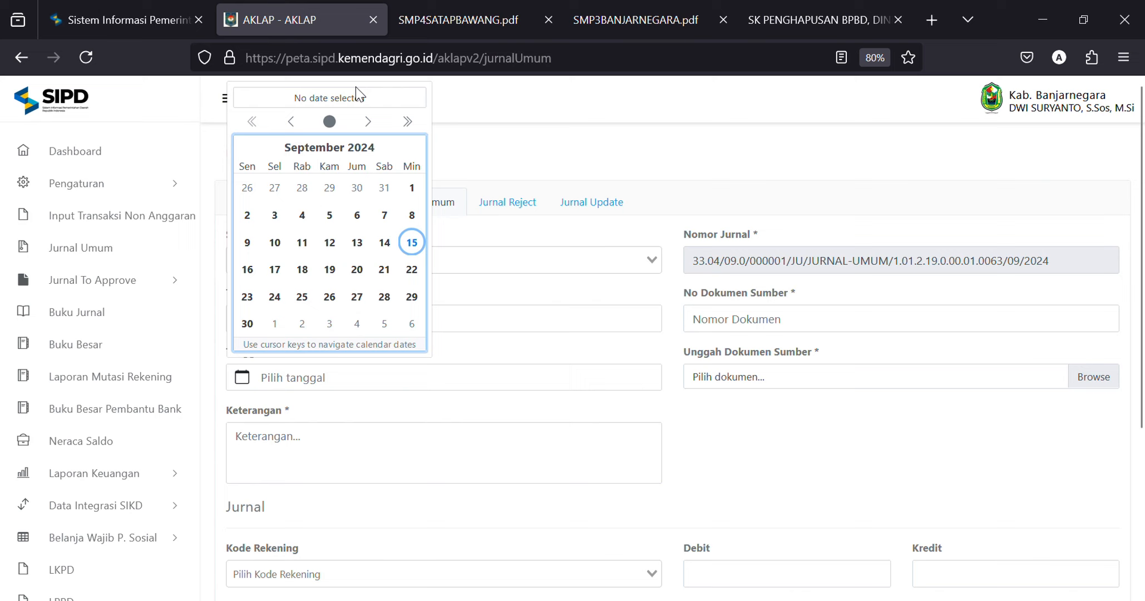
left_click(290, 121)
left_click(291, 373)
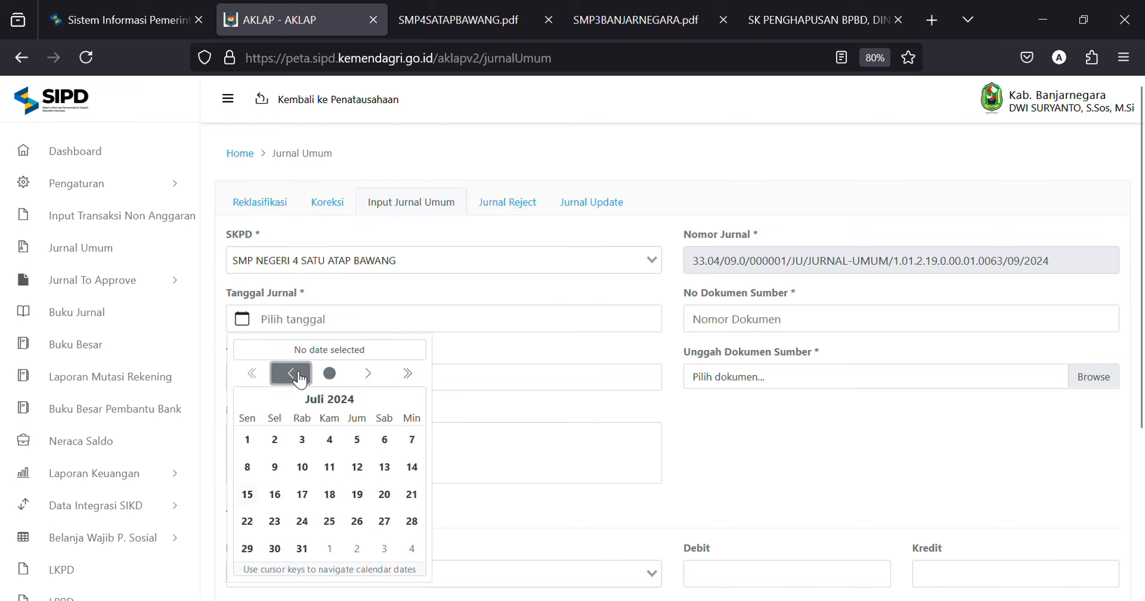
left_click(290, 373)
left_click(302, 549)
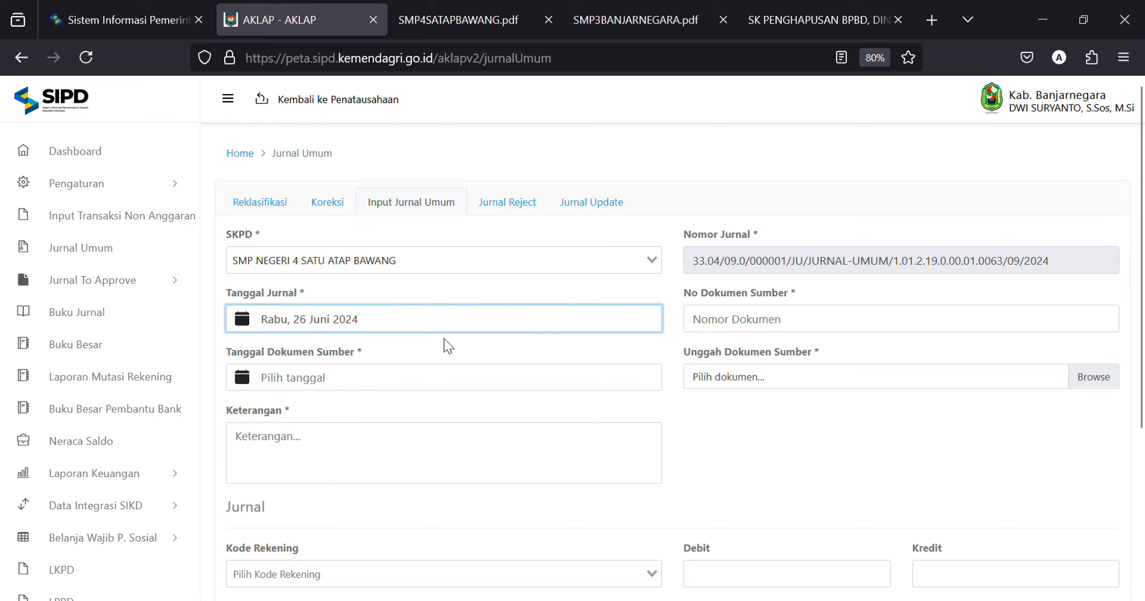
Set the Tanggal Dokumen Sumber to 26 Juni 2024
left_click(322, 378)
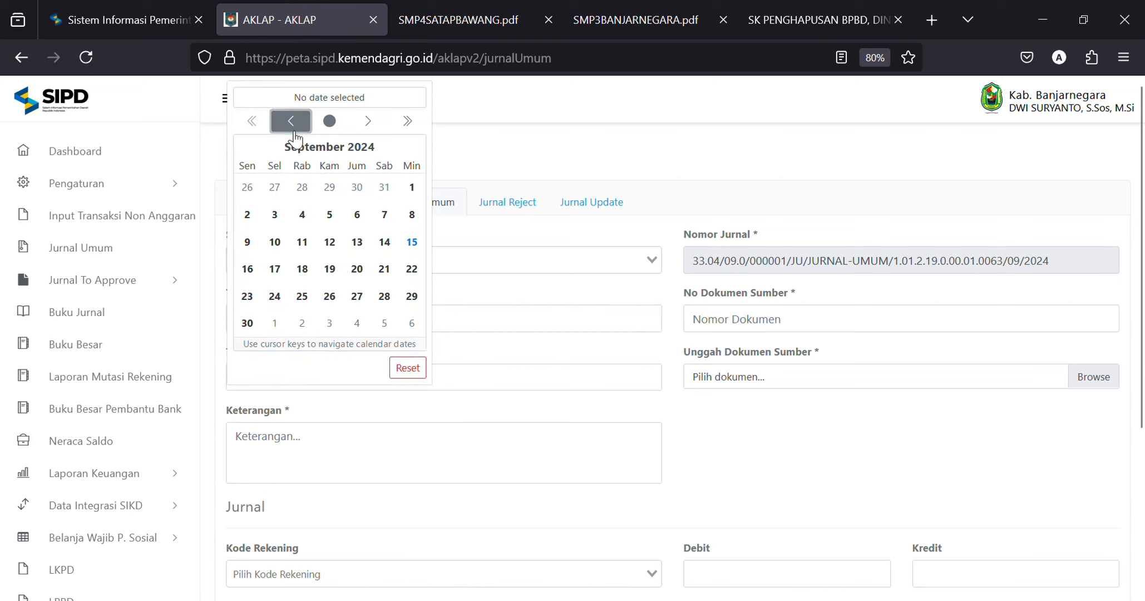
left_click(290, 122)
left_click(291, 127)
left_click(290, 127)
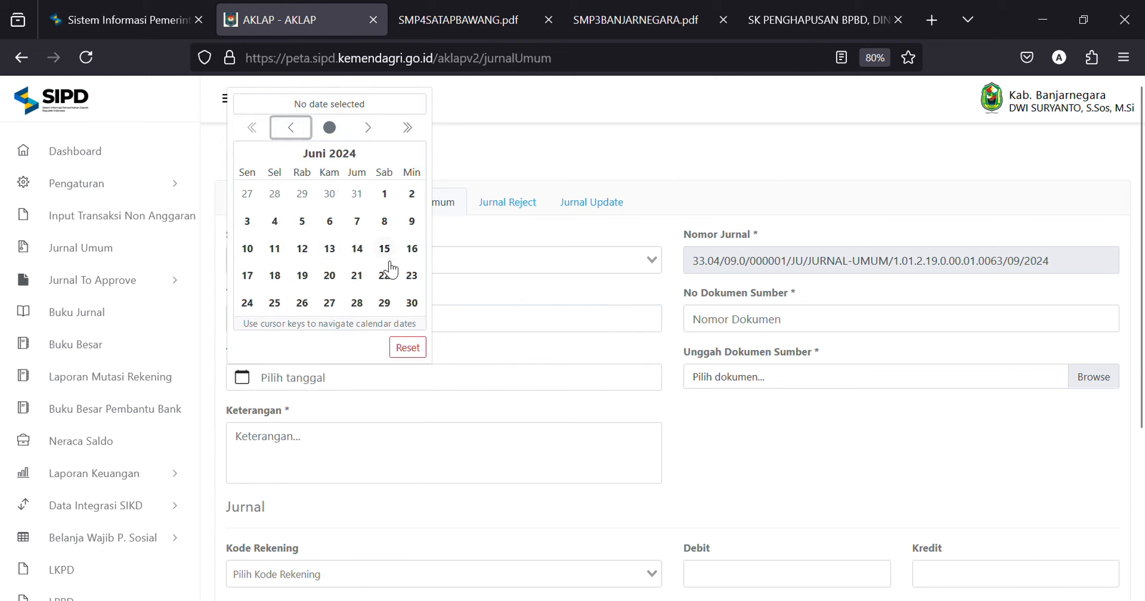
left_click(302, 303)
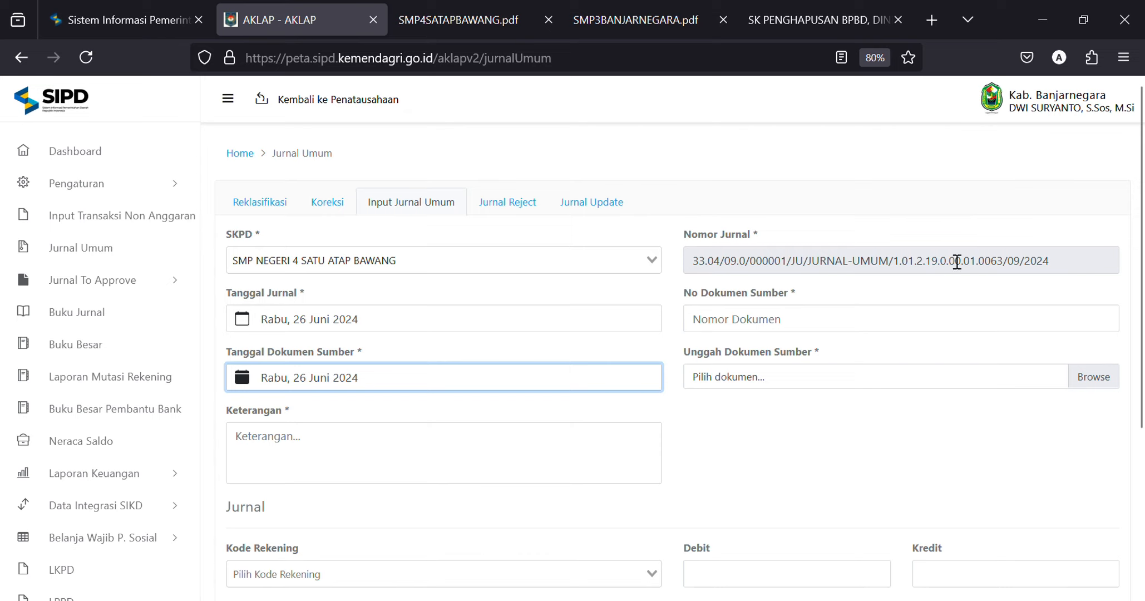
Copy the generated Nomor Jurnal into the No Dokumen Sumber field
left_click_drag(1076, 267, 683, 283)
key("ctrl+c")
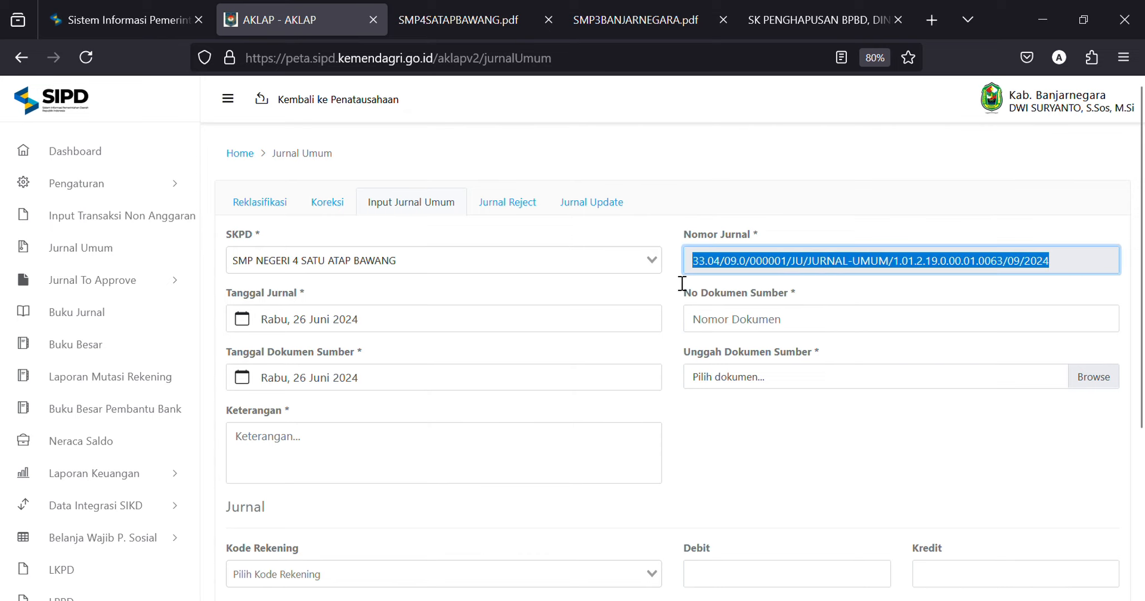
left_click(824, 328)
key("ctrl+v")
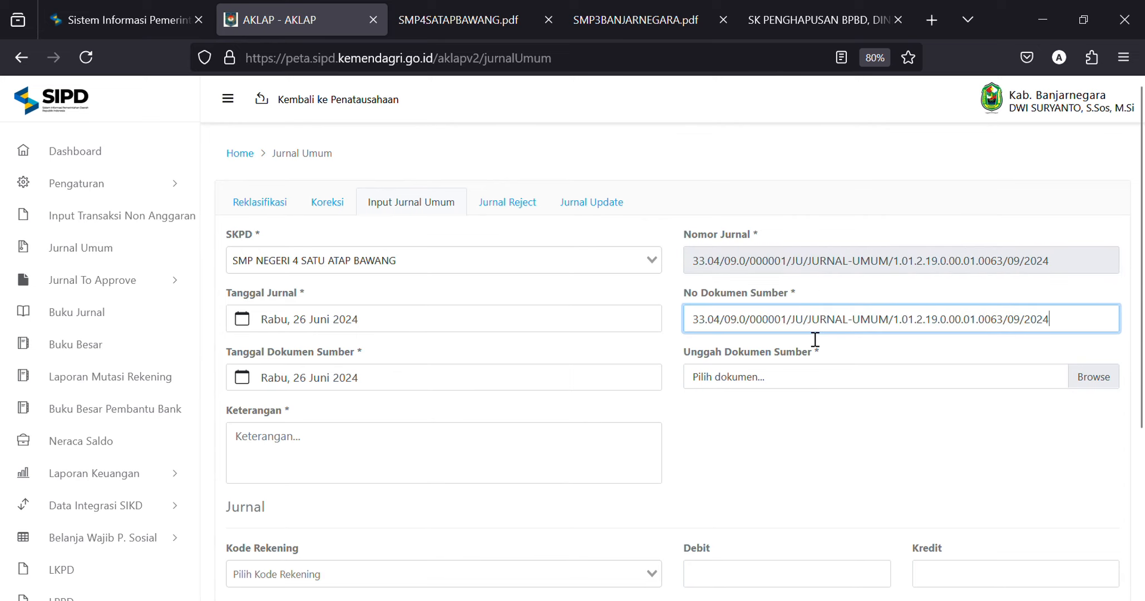
Replace "UMUM" with "PENYESUAIAN" in the source document number
scroll(911, 269, "down", 3)
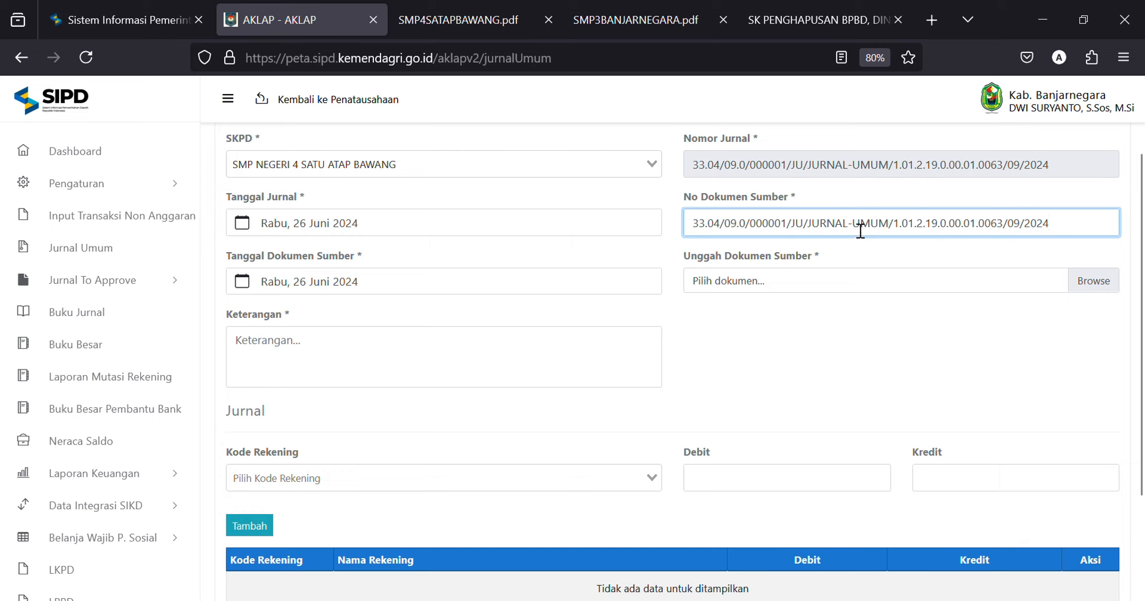
left_click_drag(853, 230, 895, 231)
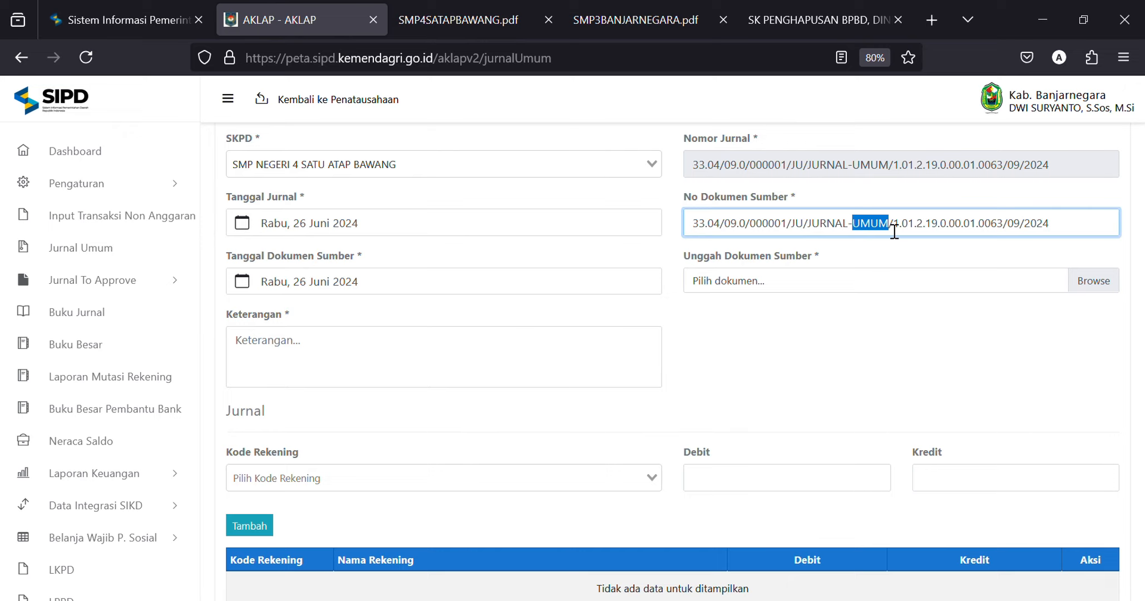
type("penyesuaian")
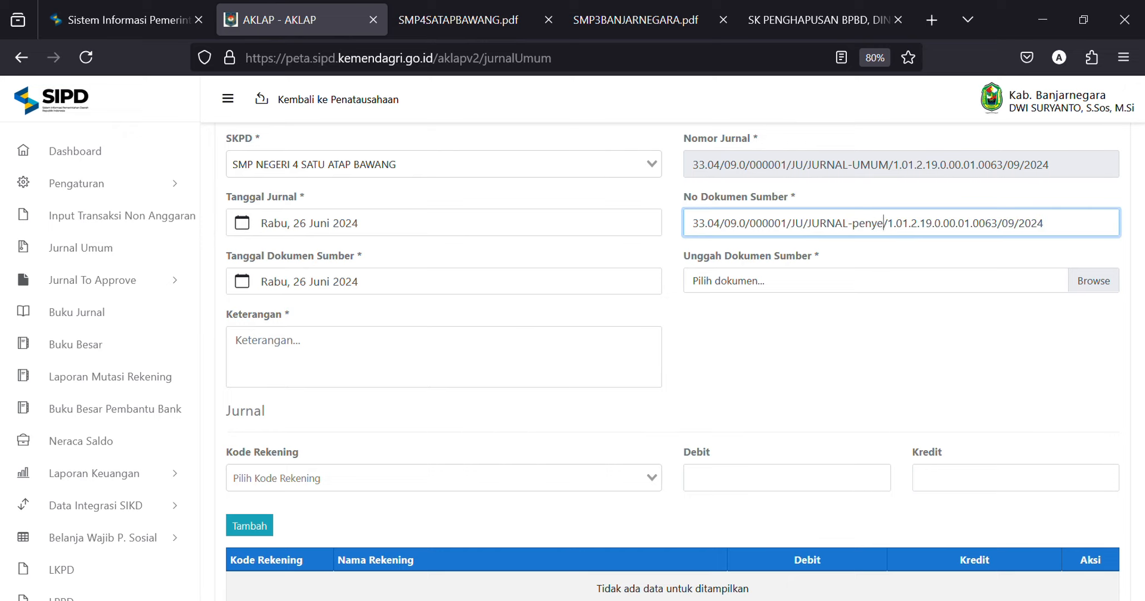
key("BackSpace")
key("BackSpace")
key("BackSpace")
key("BackSpace")
key("BackSpace")
key("BackSpace")
key("BackSpace")
key("BackSpace")
key("BackSpace")
key("BackSpace")
key("BackSpace")
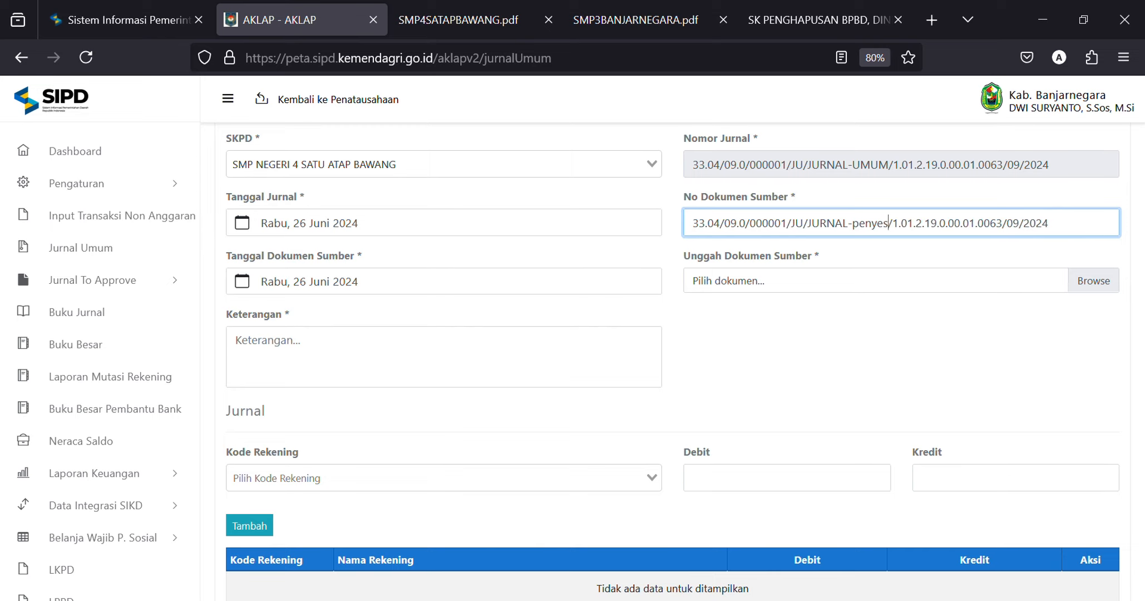
type("PENYESUAIAN")
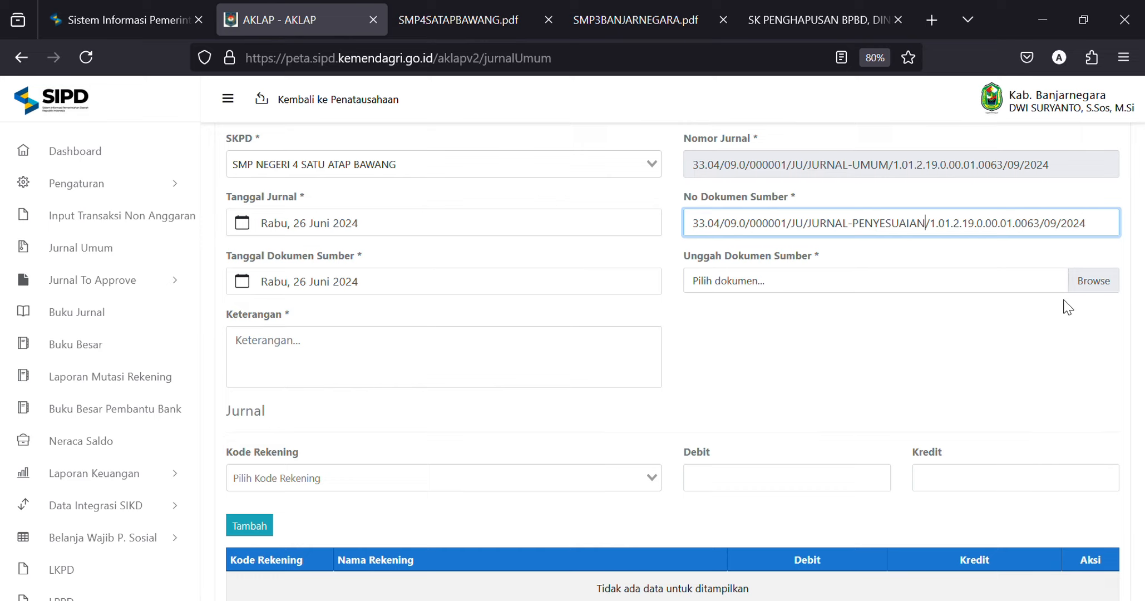
Upload SMP4SATAPBAWANG.pdf as the source document and enter the Keterangan "JURNAL PENGHAPUSAN ASET RUSAK BERAT SK. NO. TANGGAL 26 JUNI 2024"
left_click(1091, 288)
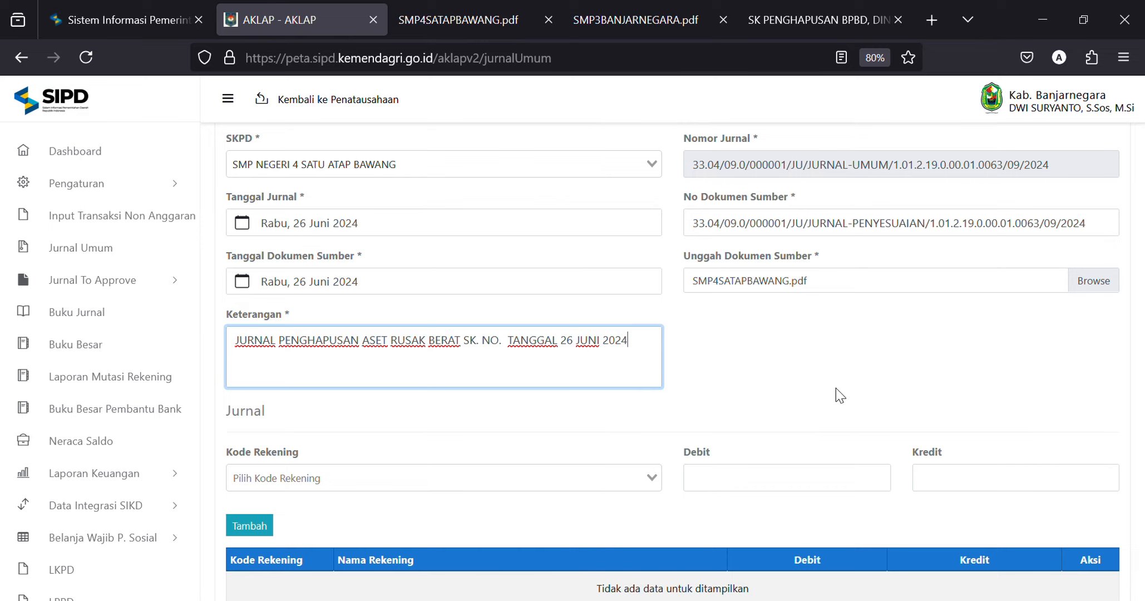
Add a journal line for Akumulasi Penyusutan Aset Lain-Lain-Aset Rusak Berat/Usang with a debit of Rp 18.343.333, taken from the SMP4SATAPBAWANG.pdf total
scroll(1140, 321, "down", 2)
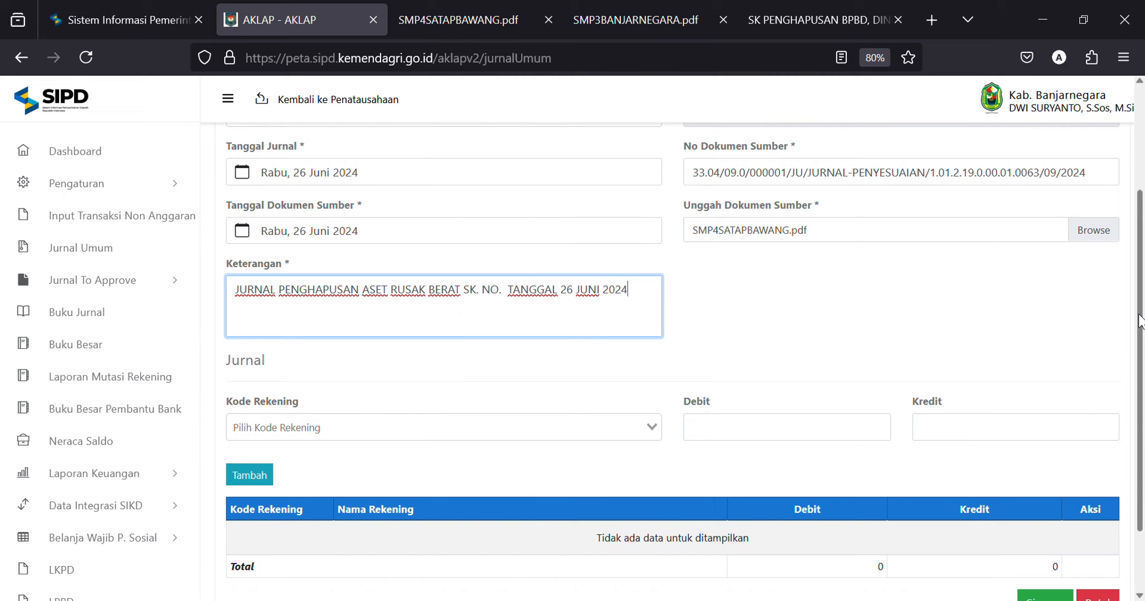
left_click(543, 431)
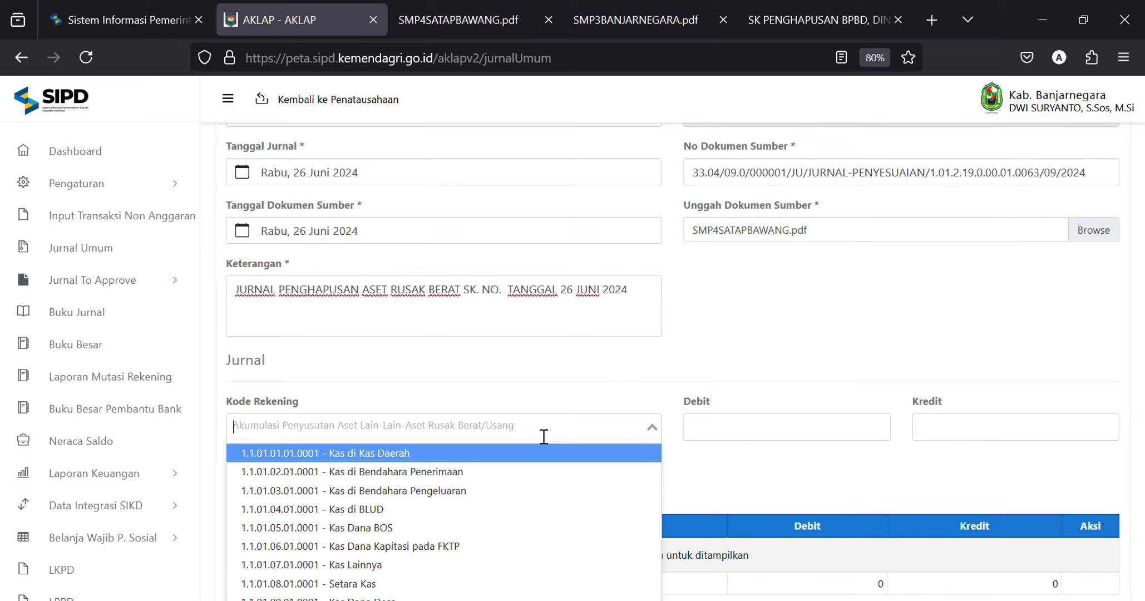
type("Aset Rusak Berat/Usang")
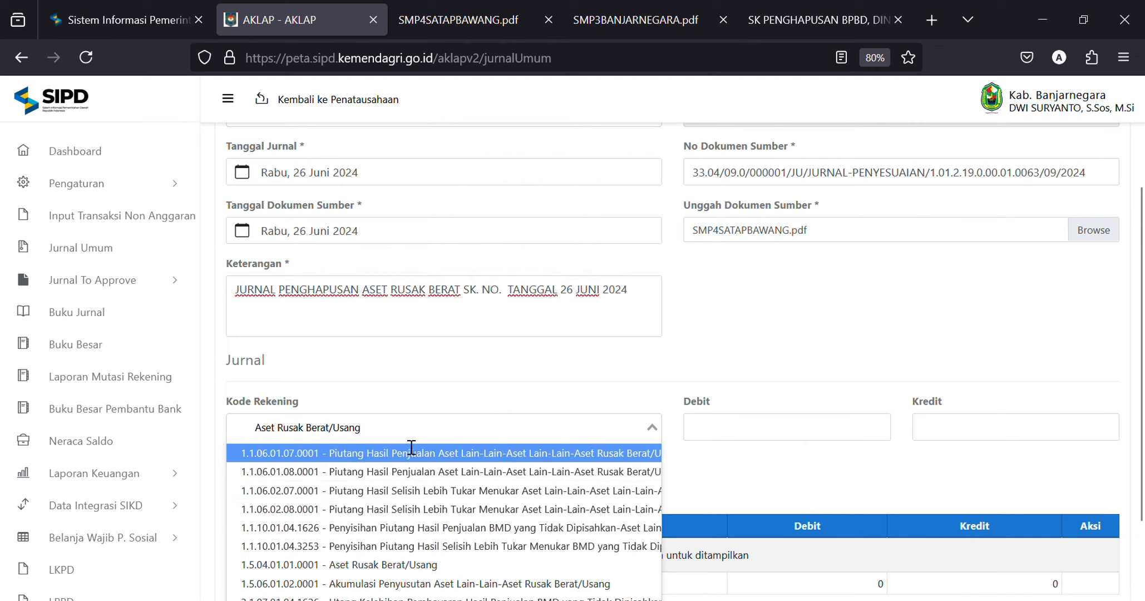
left_click(342, 583)
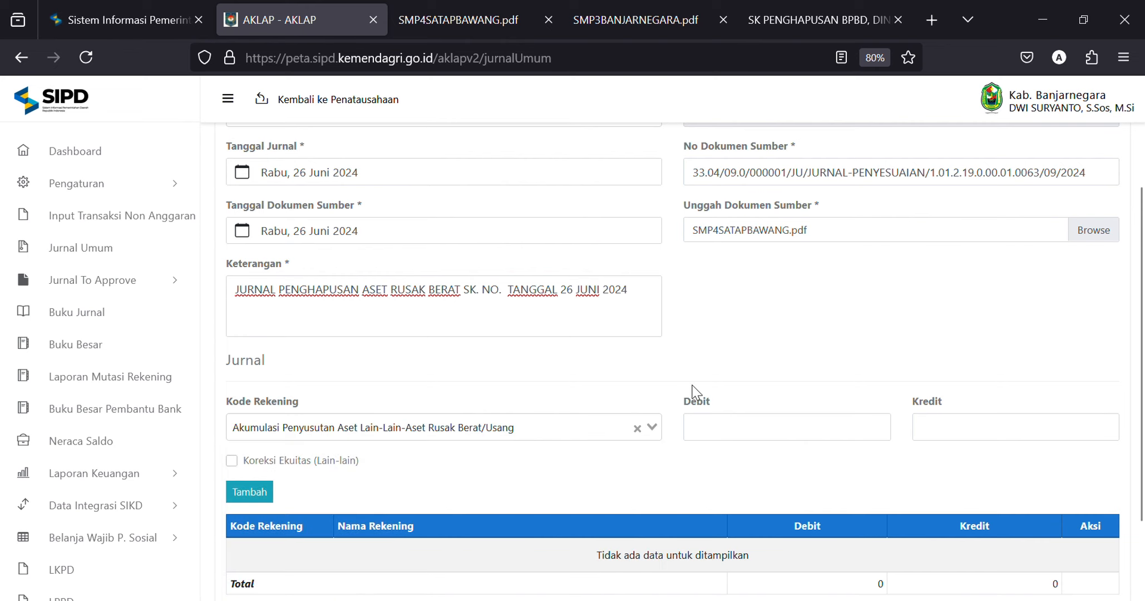
left_click(735, 439)
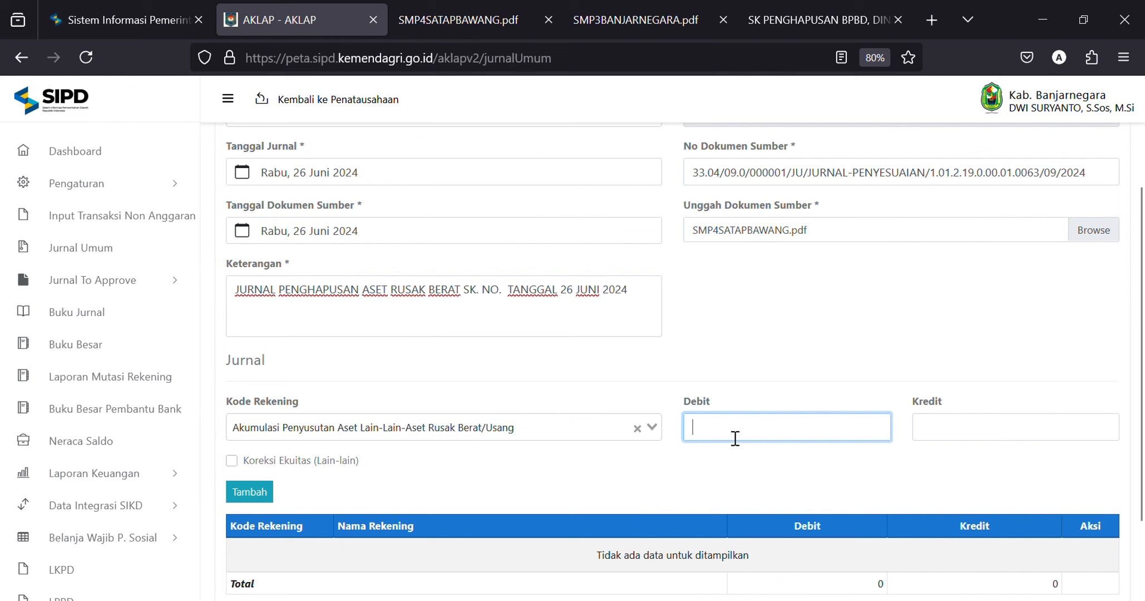
left_click(460, 26)
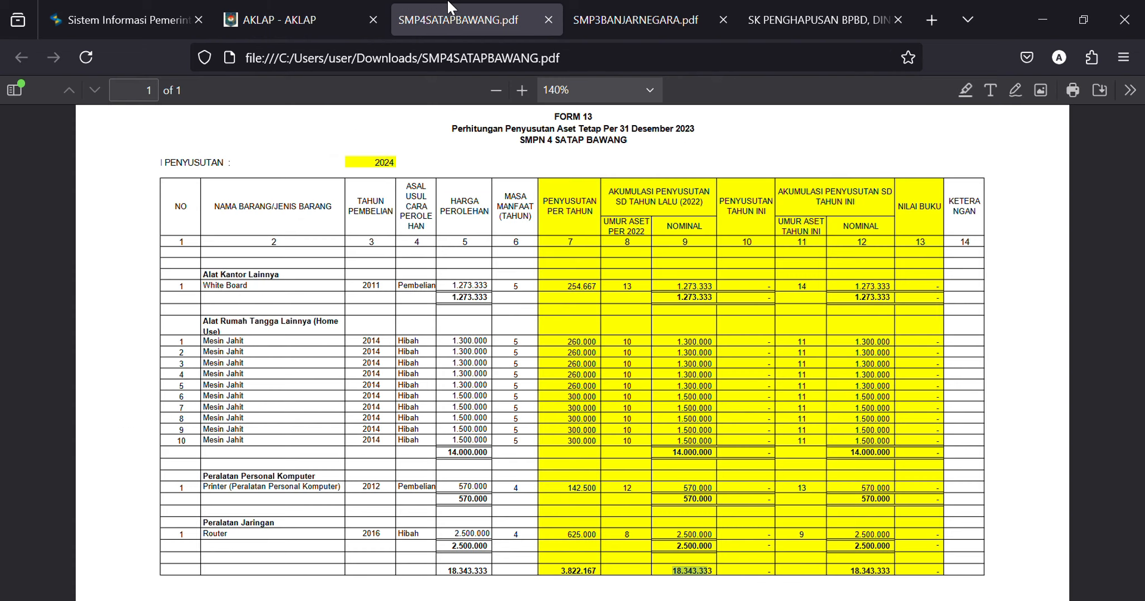
left_click(296, 6)
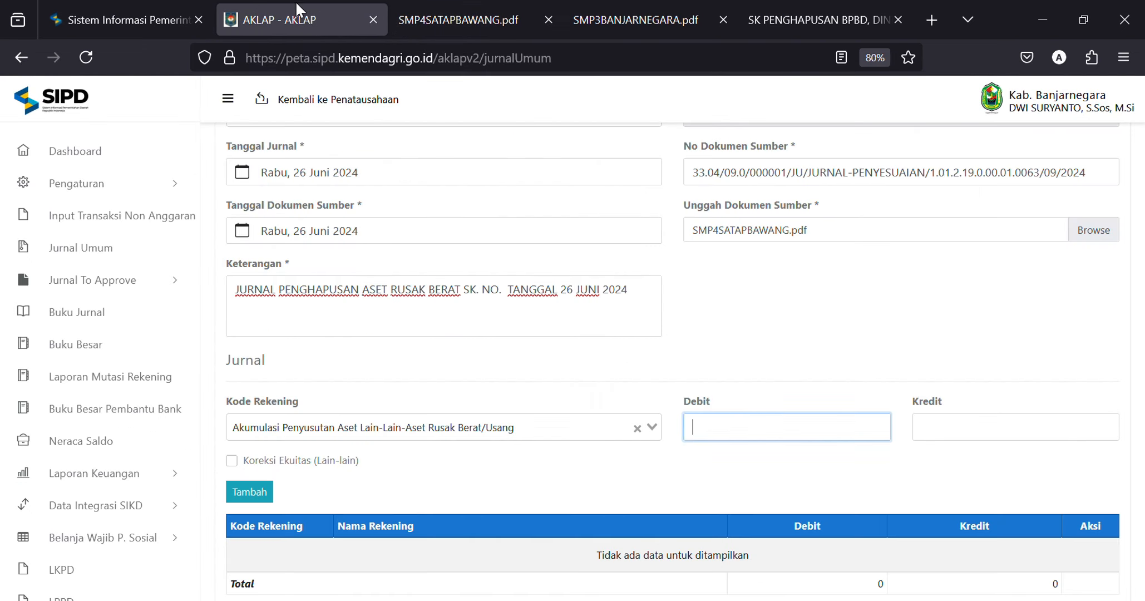
type("18.343.333")
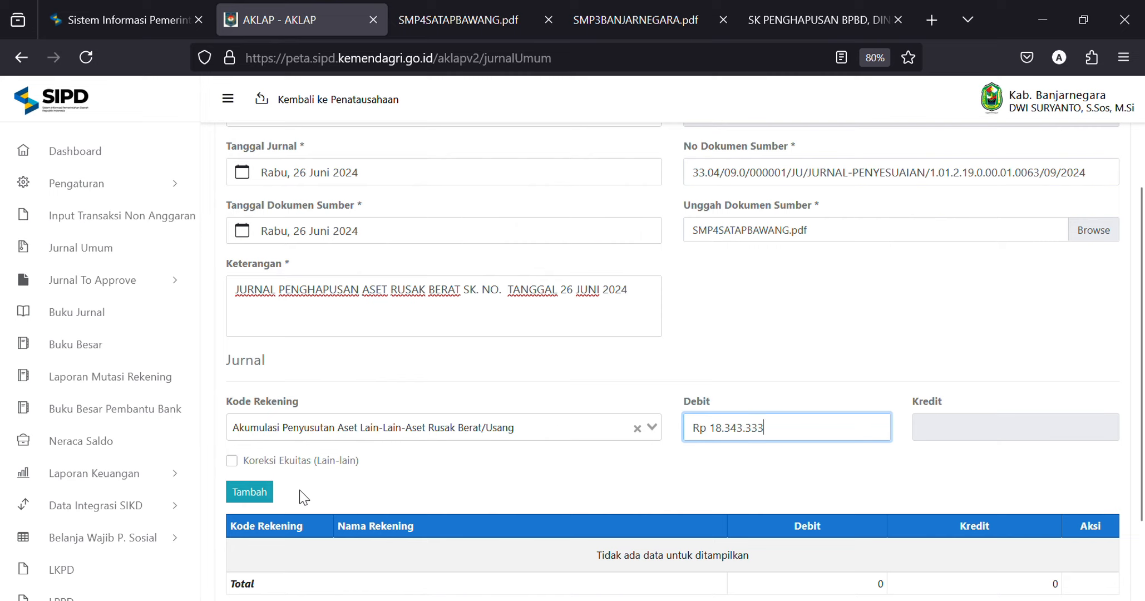
left_click(259, 495)
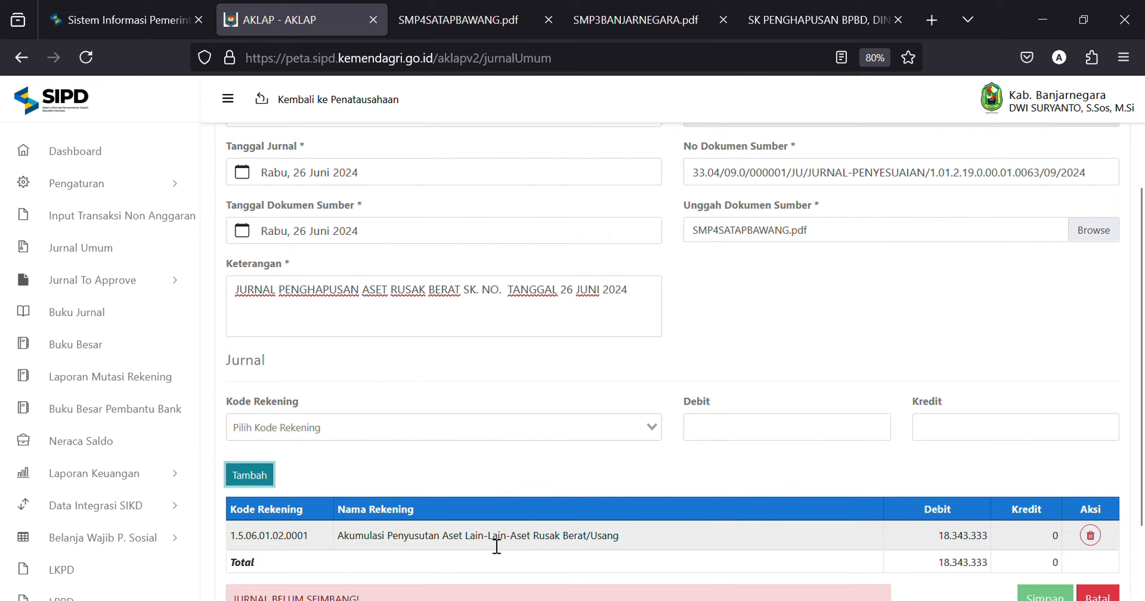
Add a journal line for Aset Rusak Berat/Usang with a credit of Rp 18.343.333, copied from the debit line
left_click_drag(510, 544, 628, 549)
key("ctrl+c")
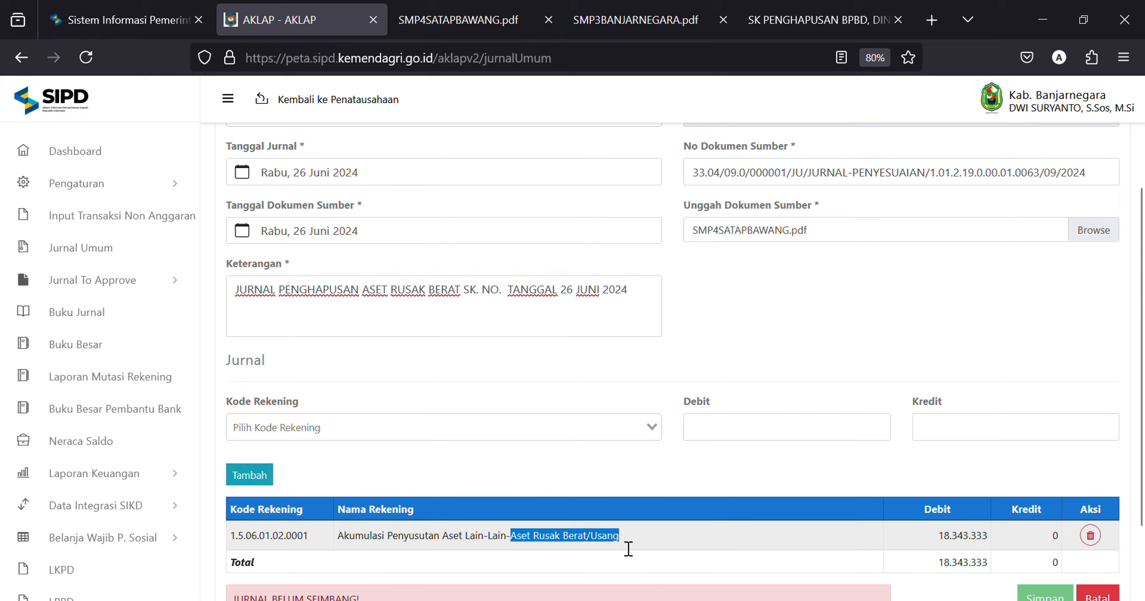
left_click(483, 437)
key("ctrl+v")
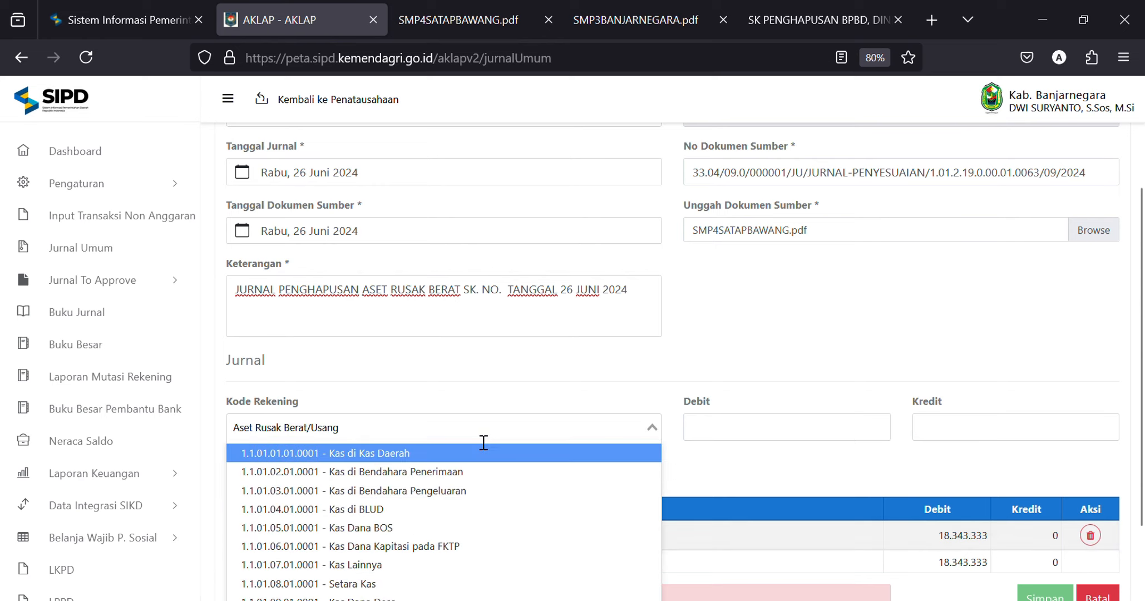
left_click(376, 566)
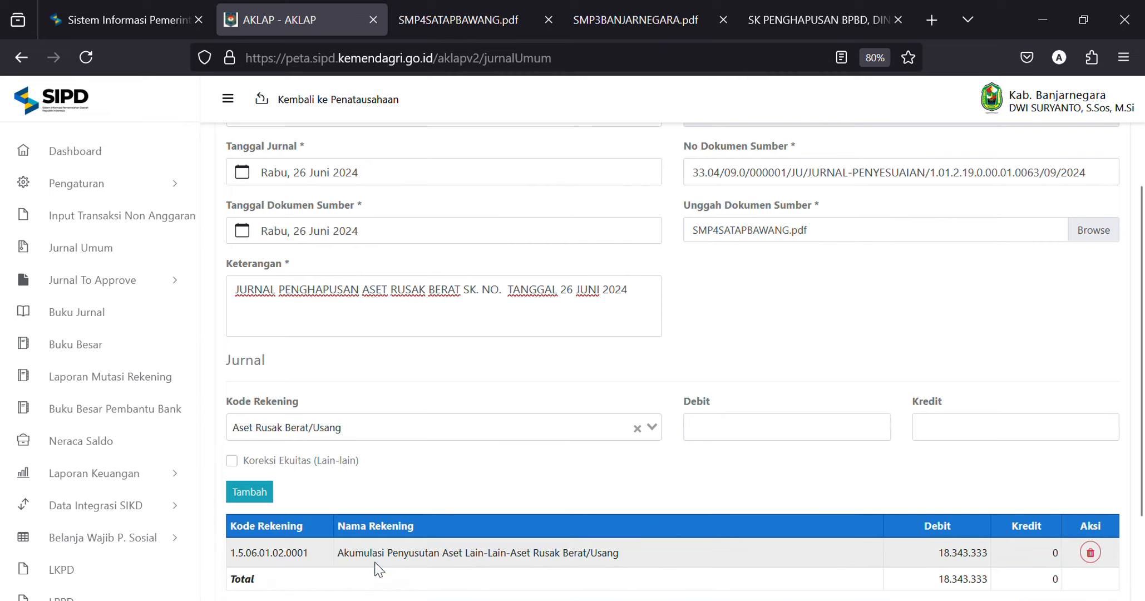
left_click_drag(937, 553, 993, 554)
key("ctrl+c")
left_click(992, 437)
key("ctrl+v")
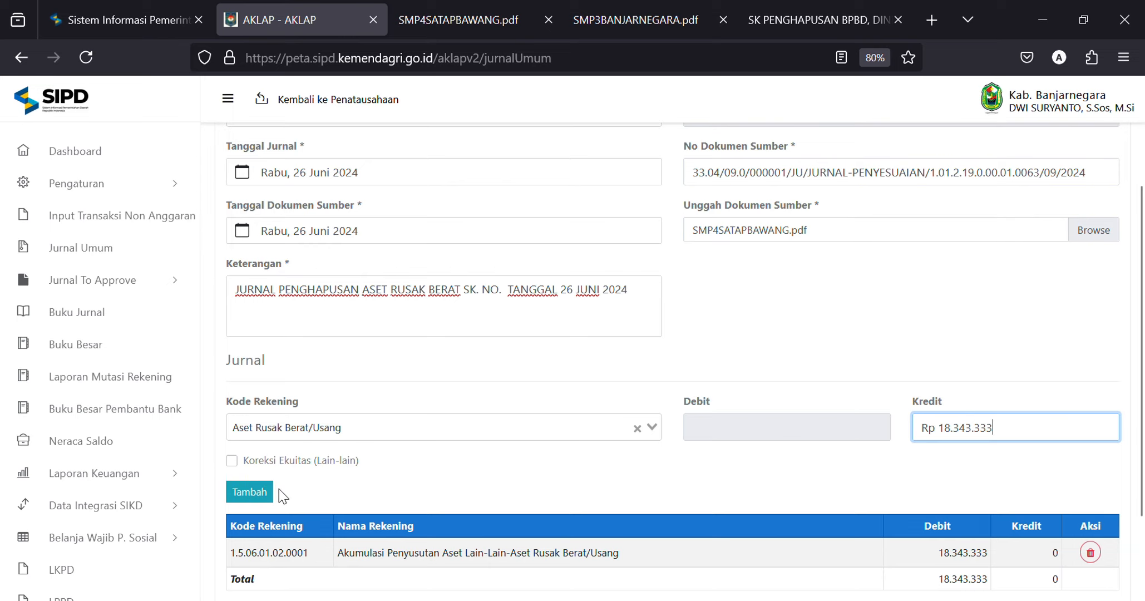
left_click(259, 492)
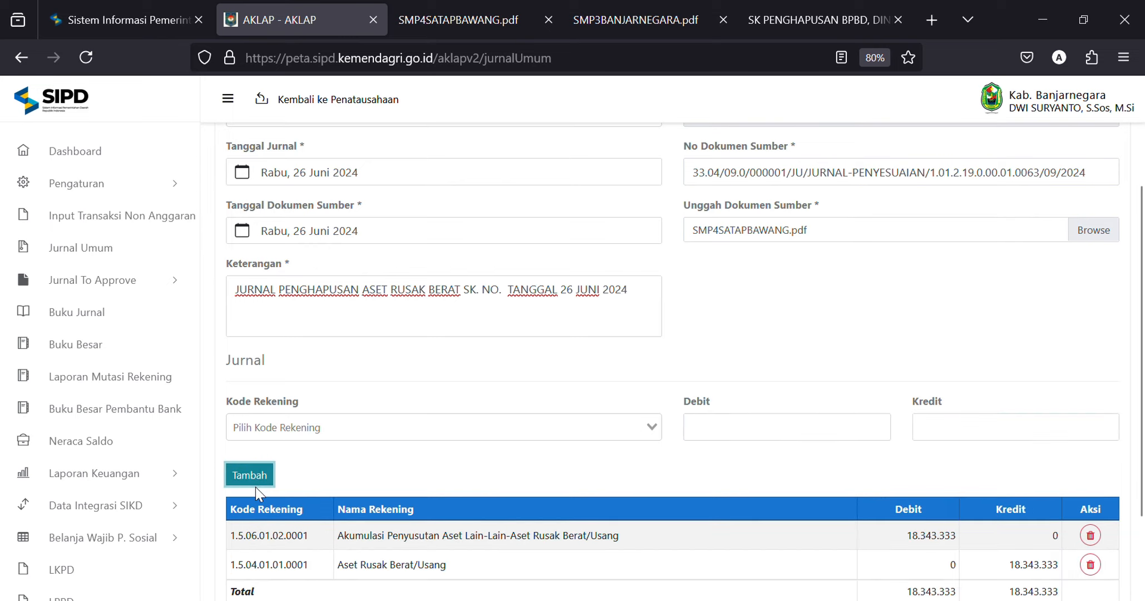
Save the general journal and confirm that its data is complete and correct
scroll(1132, 467, "down", 3)
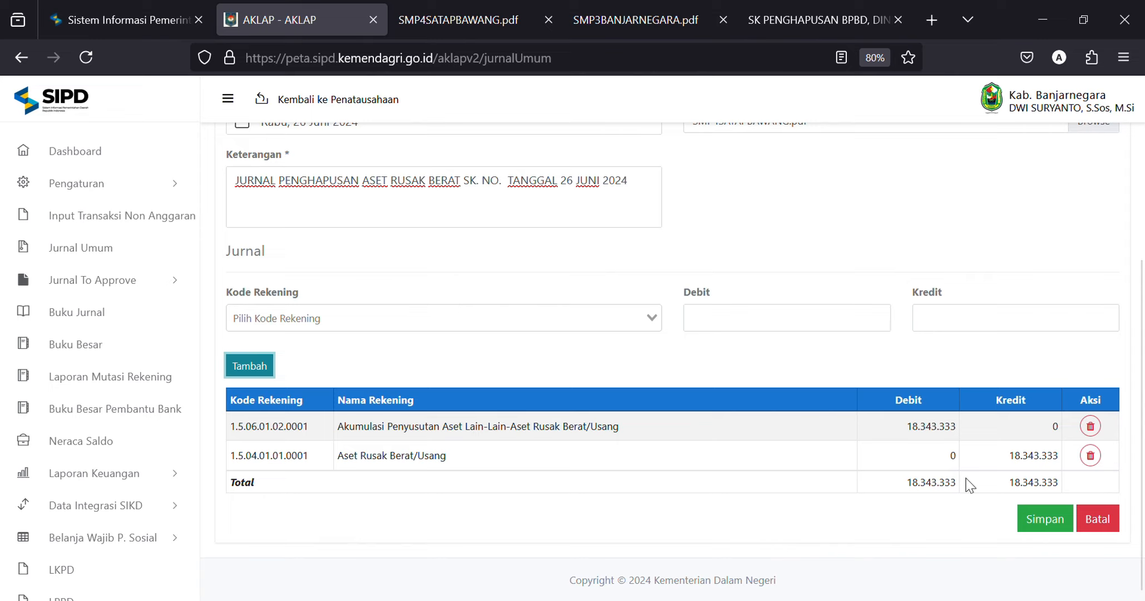
left_click(1045, 523)
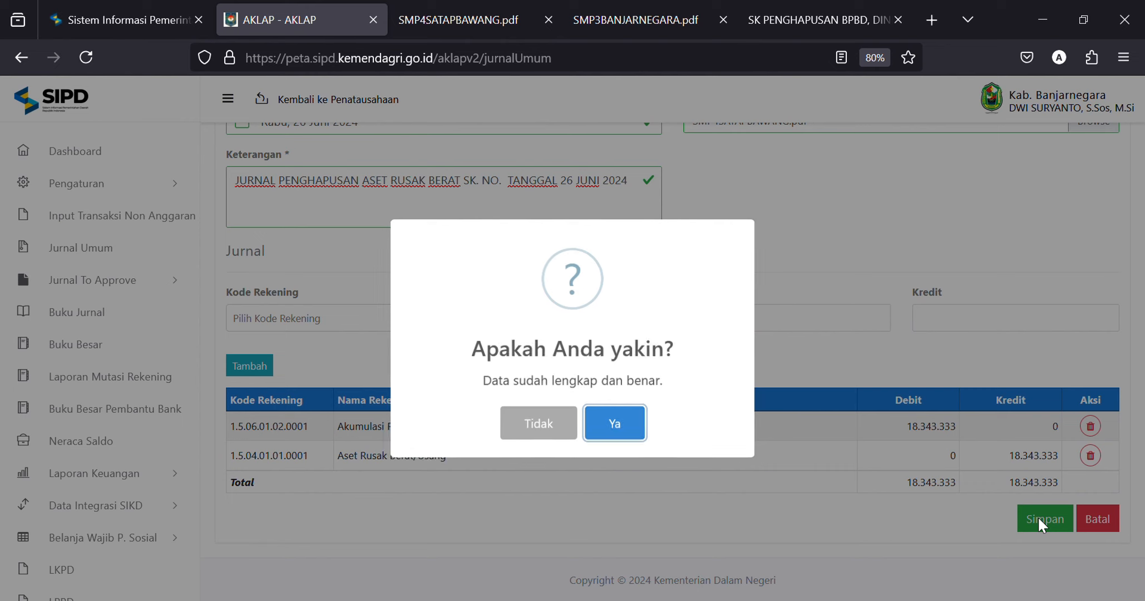
left_click(620, 429)
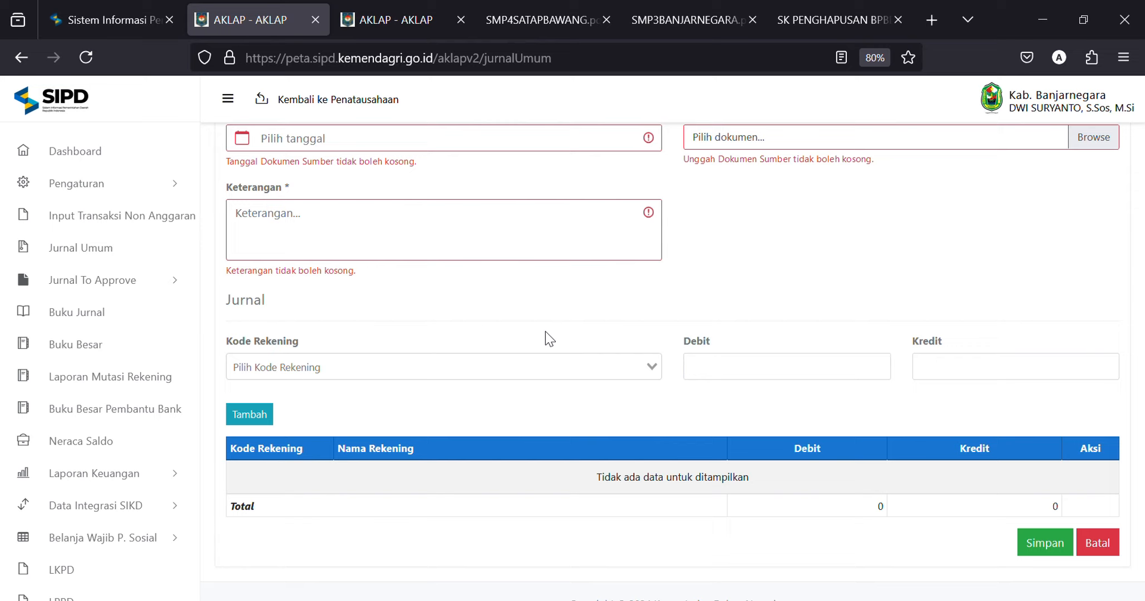
List the general journals to approve for SMP NEGERI 4 SATU ATAP BAWANG with status "Belum di approve/reject"
left_click(156, 284)
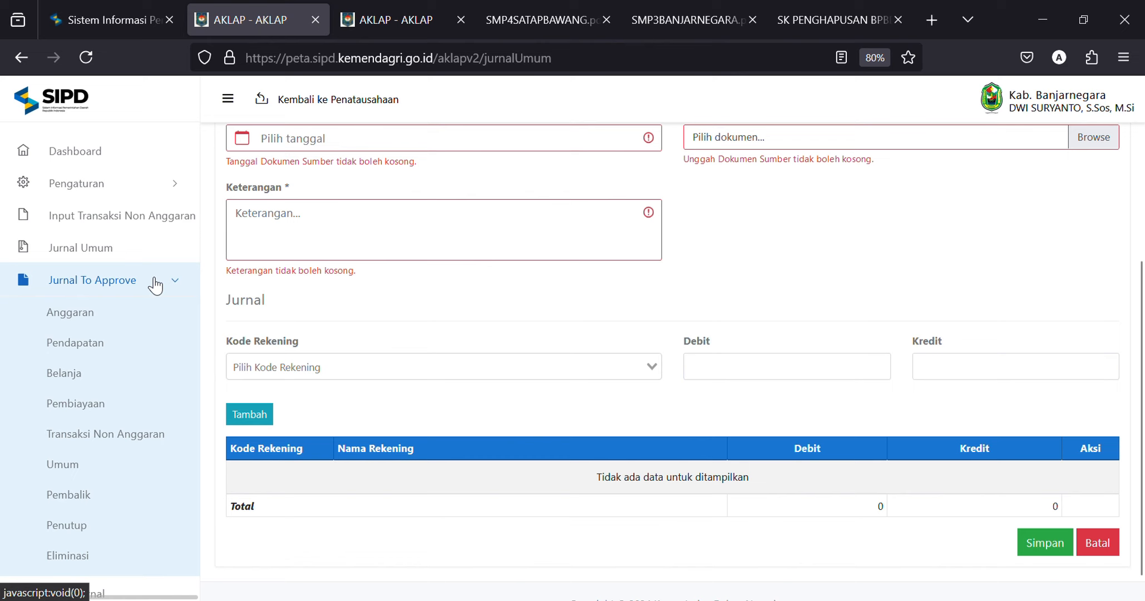
left_click(66, 473)
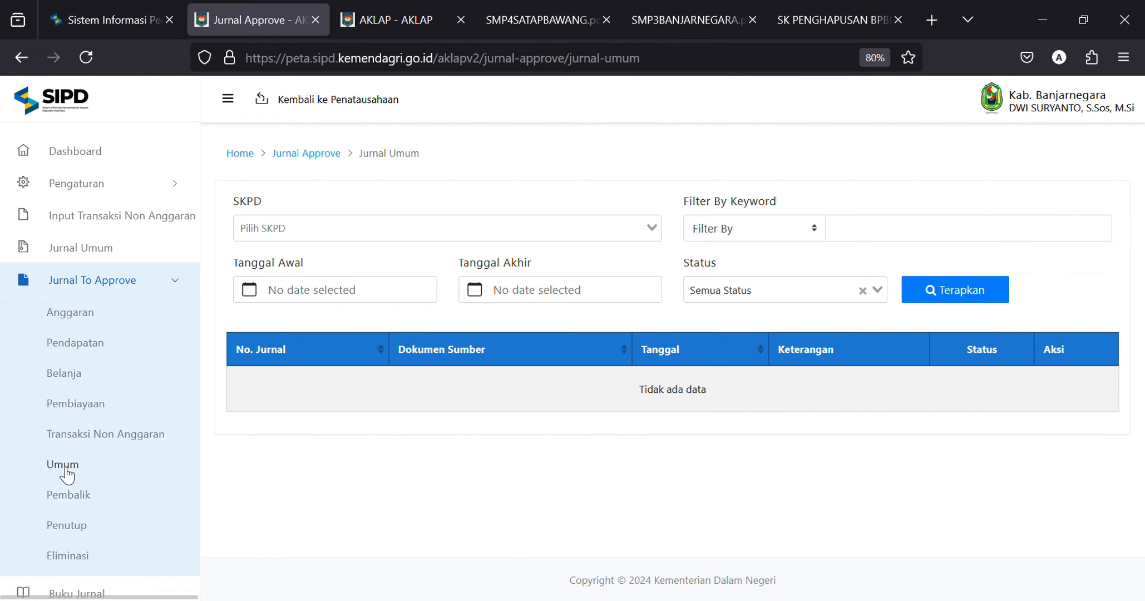
left_click(341, 231)
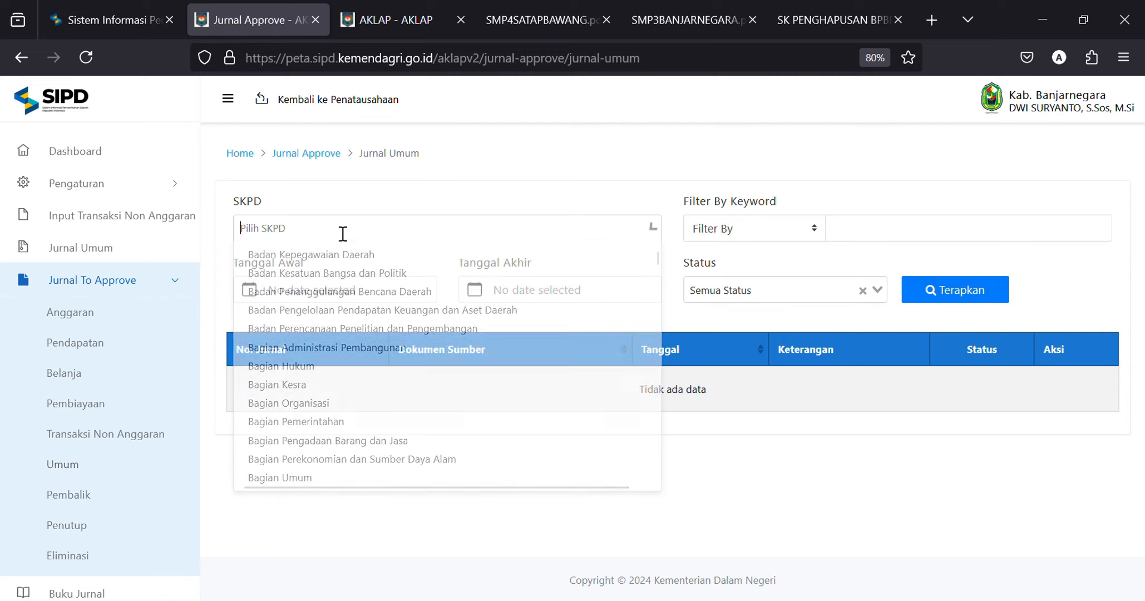
type("BAWA")
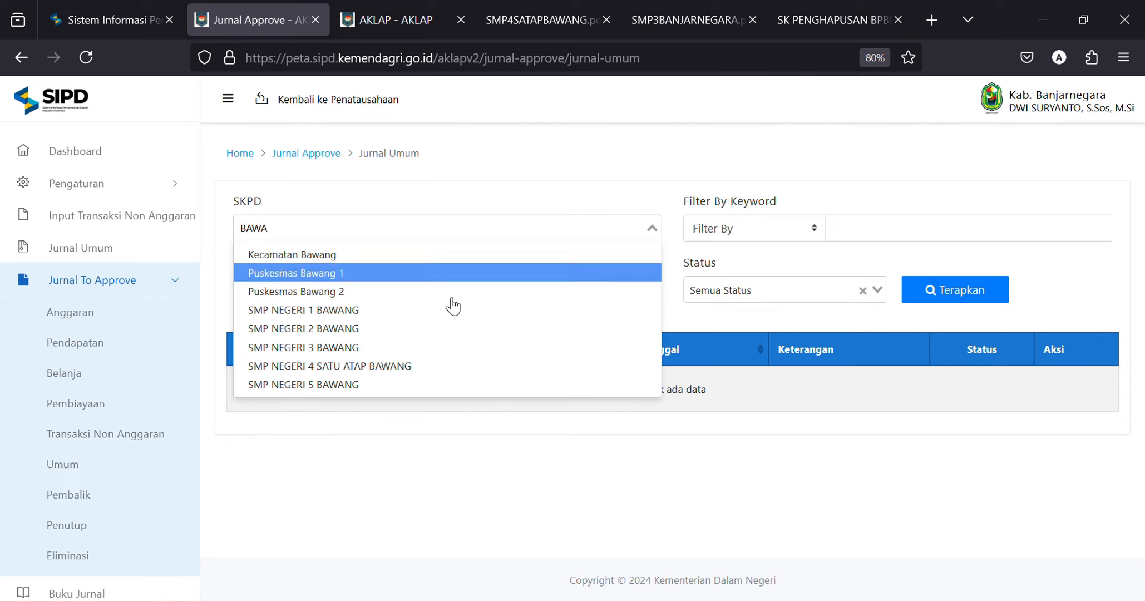
left_click(391, 369)
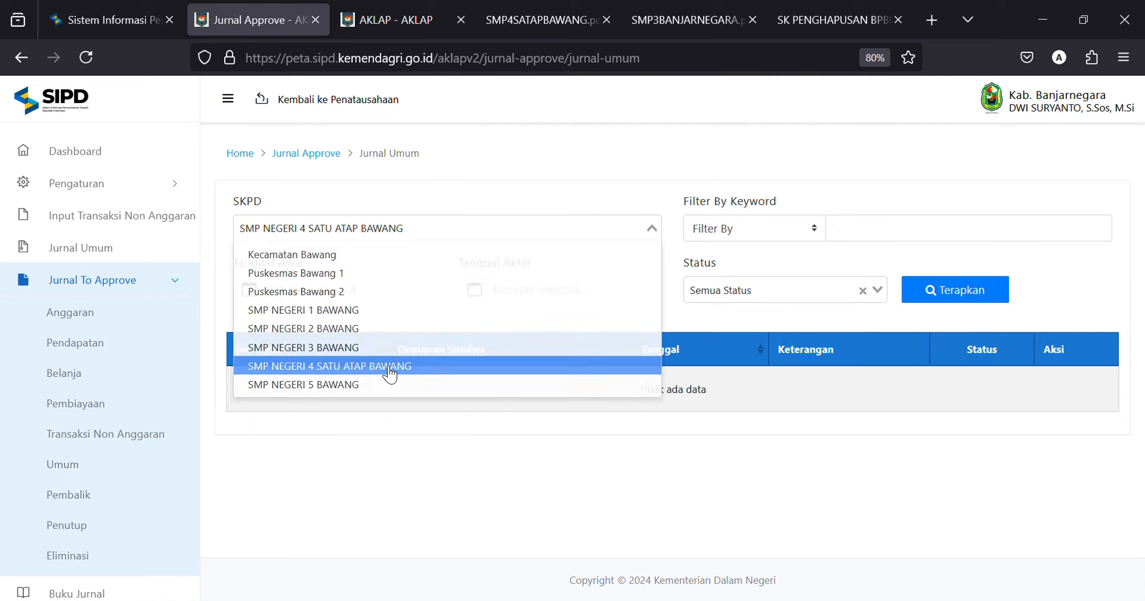
left_click(770, 290)
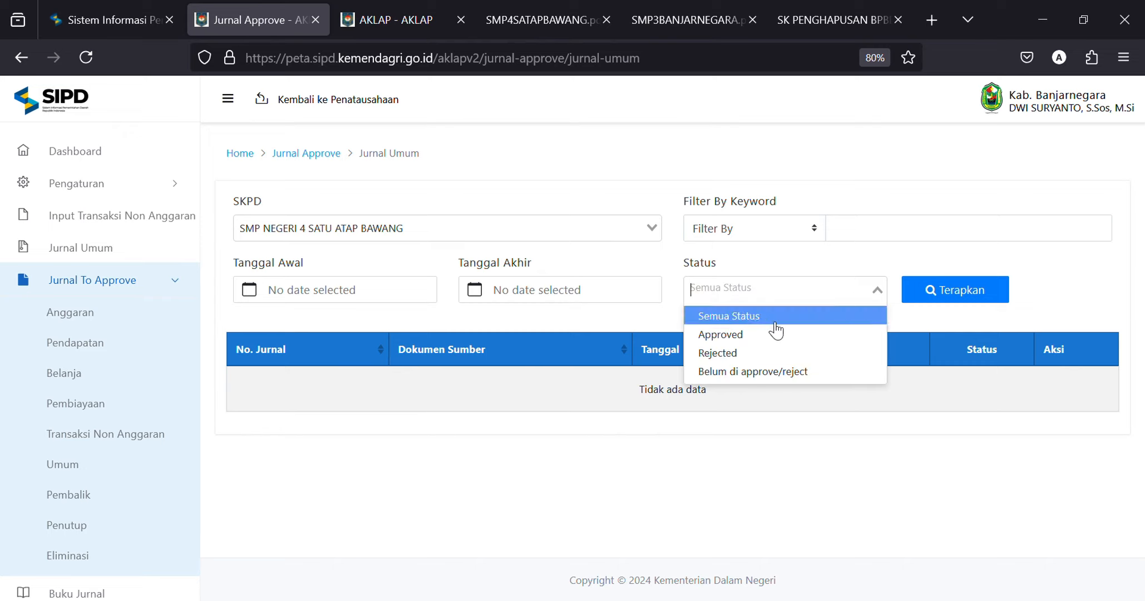
left_click(747, 372)
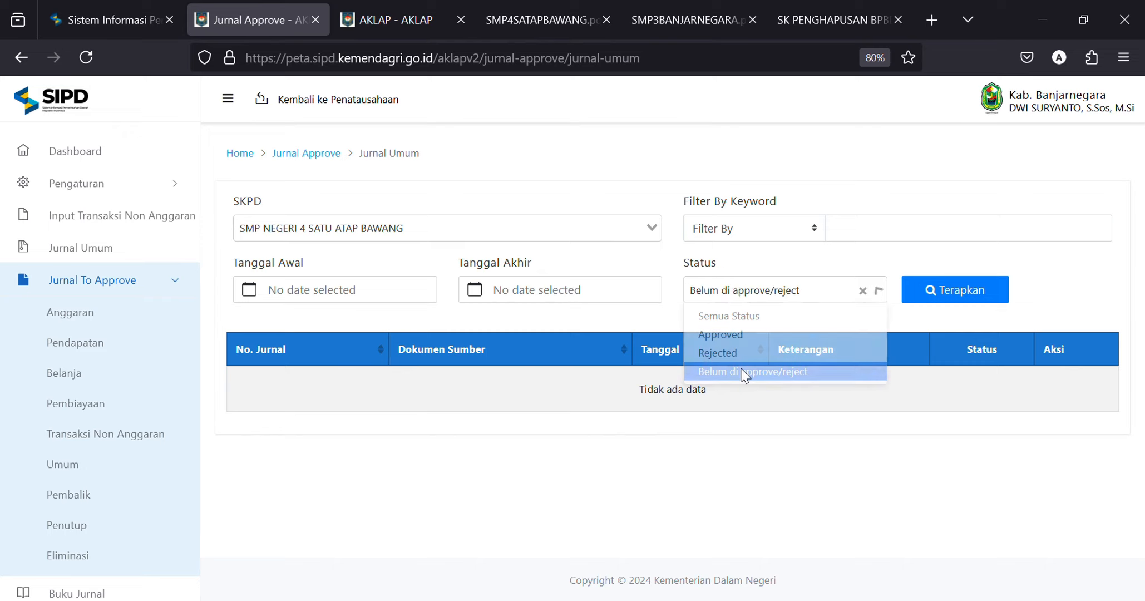
left_click(948, 291)
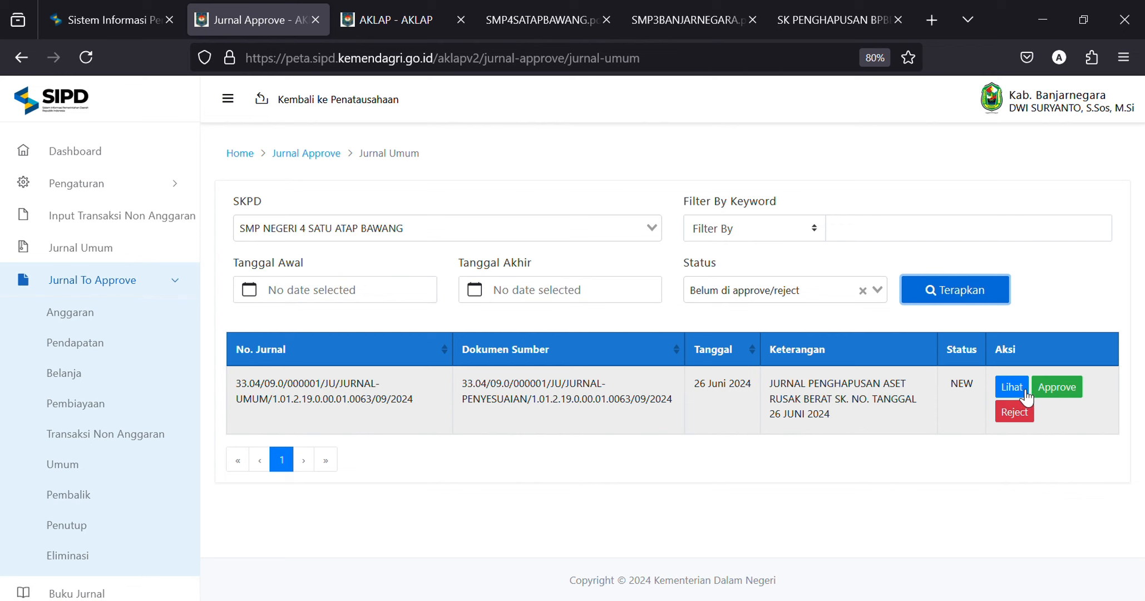
Review the details of the asset disposal journal and approve it
left_click(1010, 388)
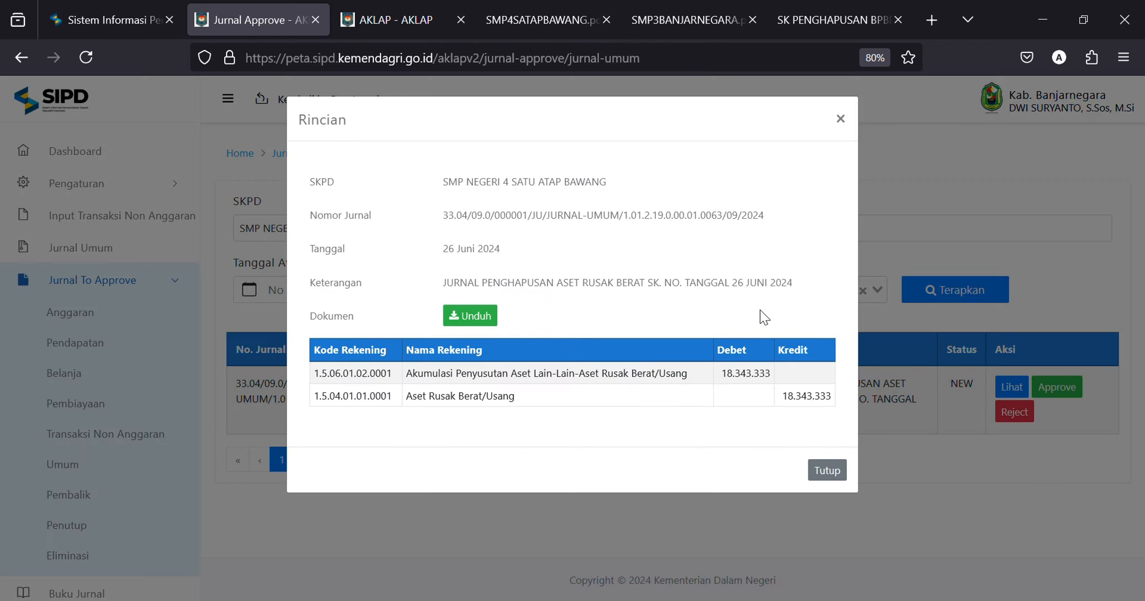
left_click(840, 118)
left_click(1070, 390)
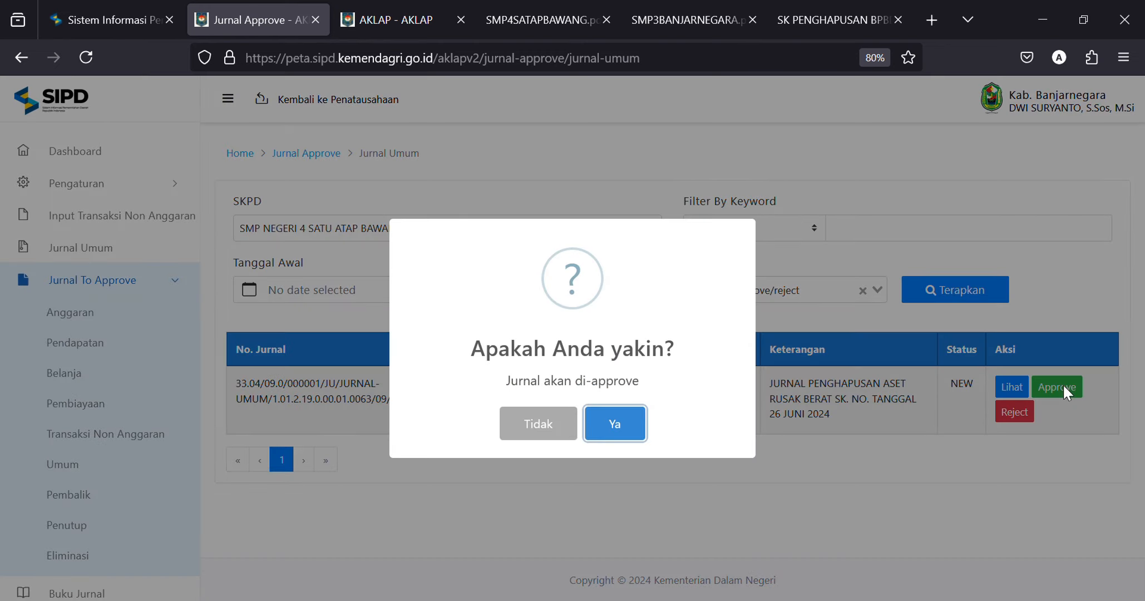
left_click(645, 418)
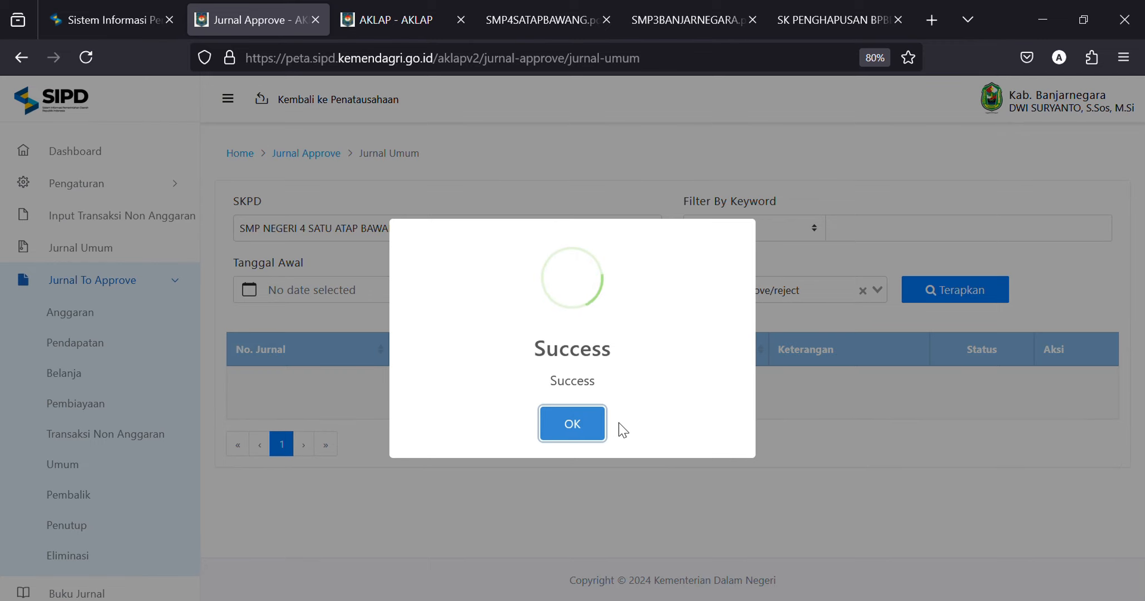
left_click(555, 421)
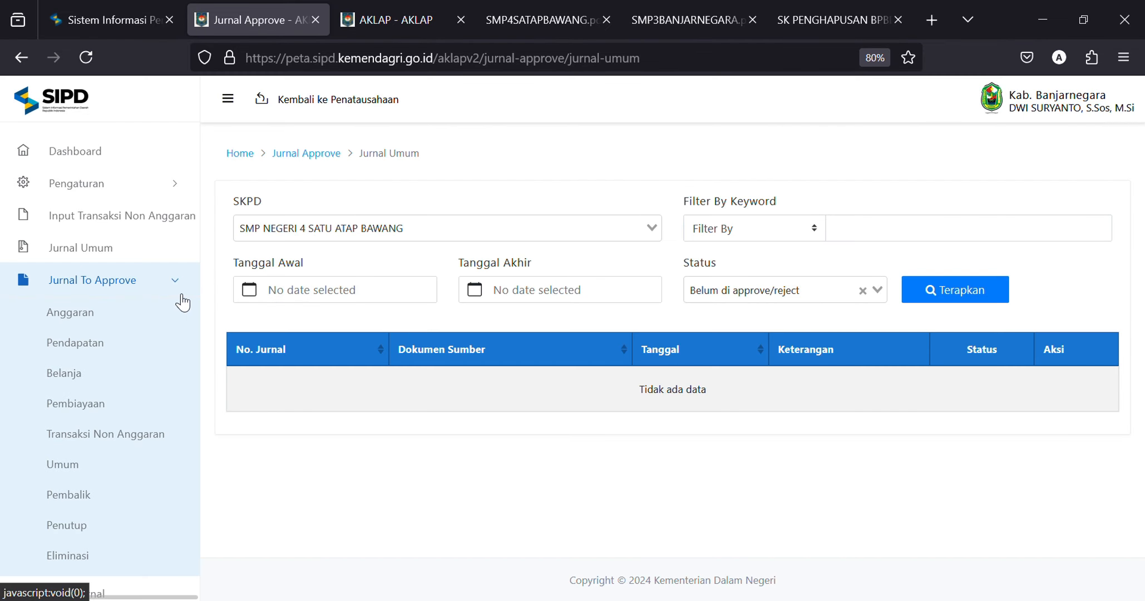
Open the Neraca financial report and choose SMP NEGERI 4 SATU ATAP BAWANG as the SKPD
left_click(161, 285)
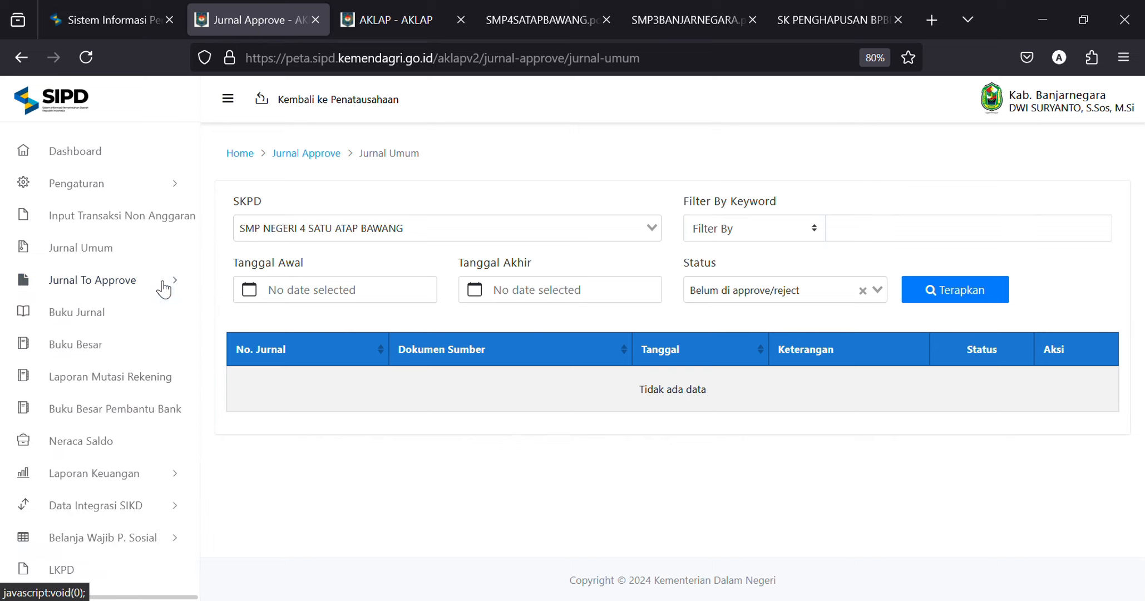
left_click(123, 478)
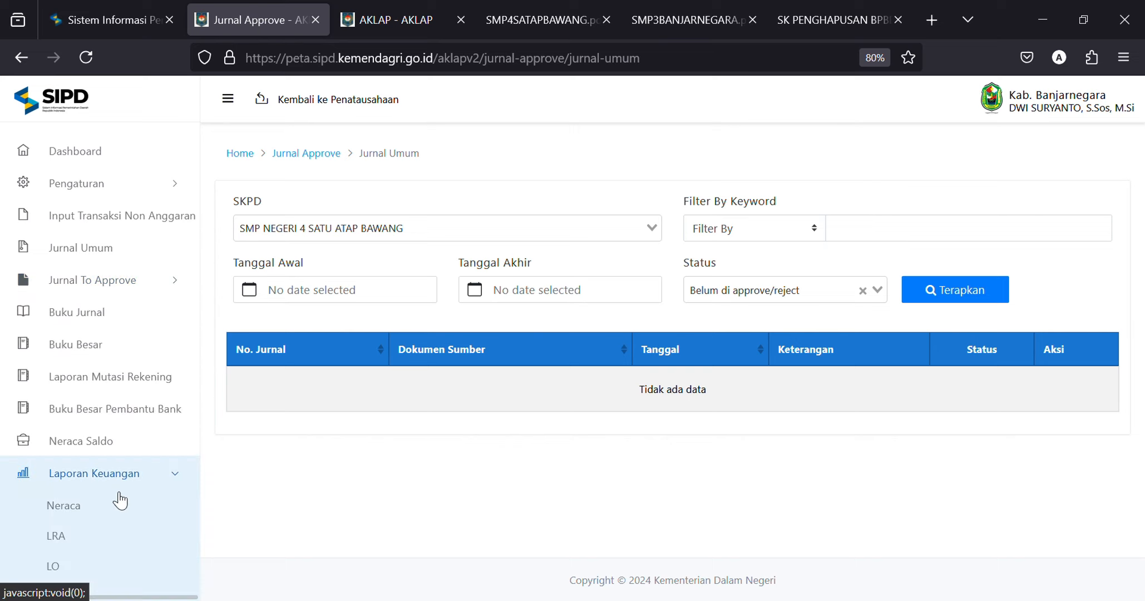
left_click(77, 510)
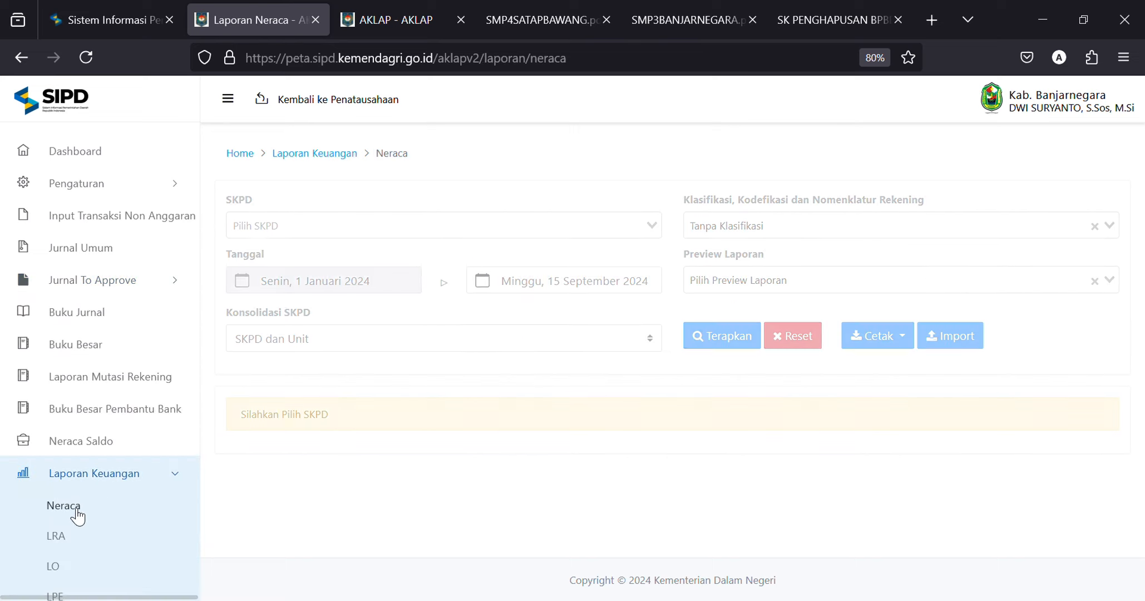
left_click(400, 231)
type("BAWA")
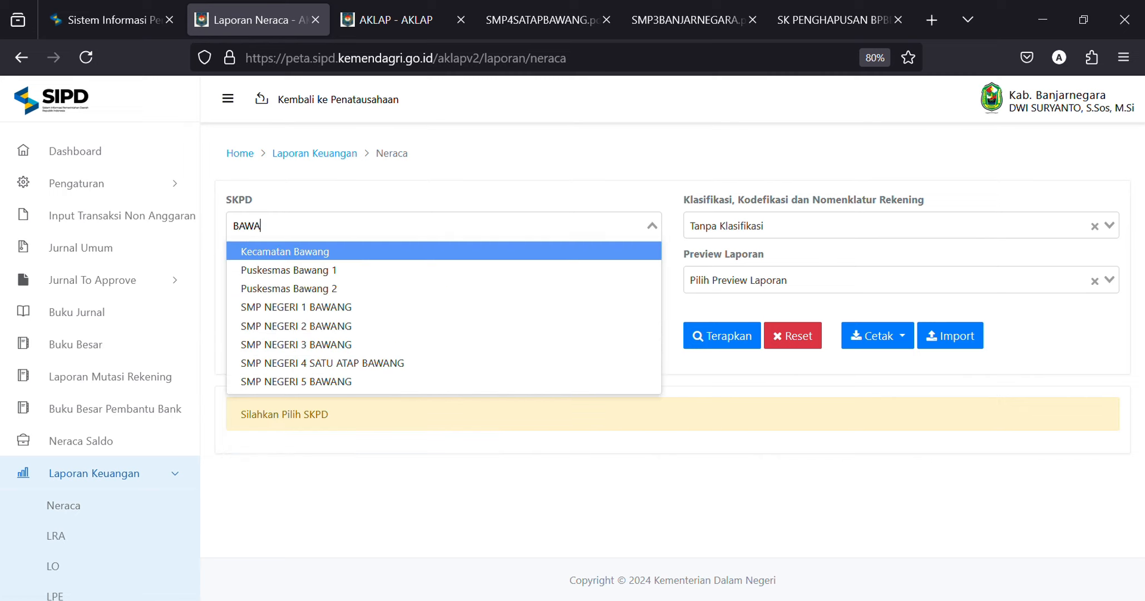
left_click(332, 366)
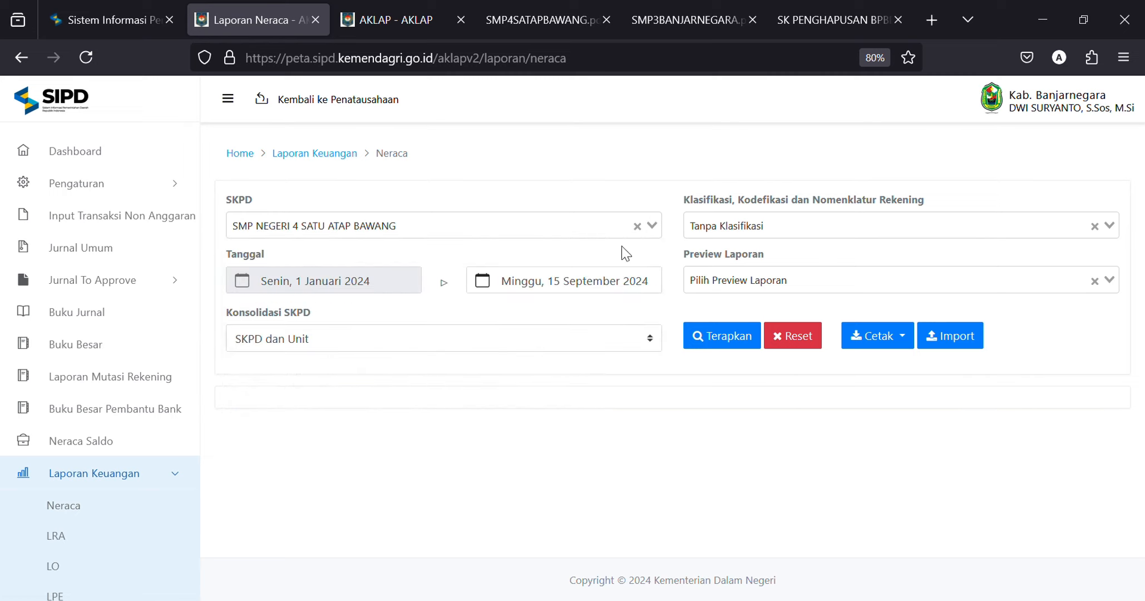
Generate the Neraca with end date 30 Juni 2024 and account classification "6. Sub Rincian Objek"
left_click(591, 286)
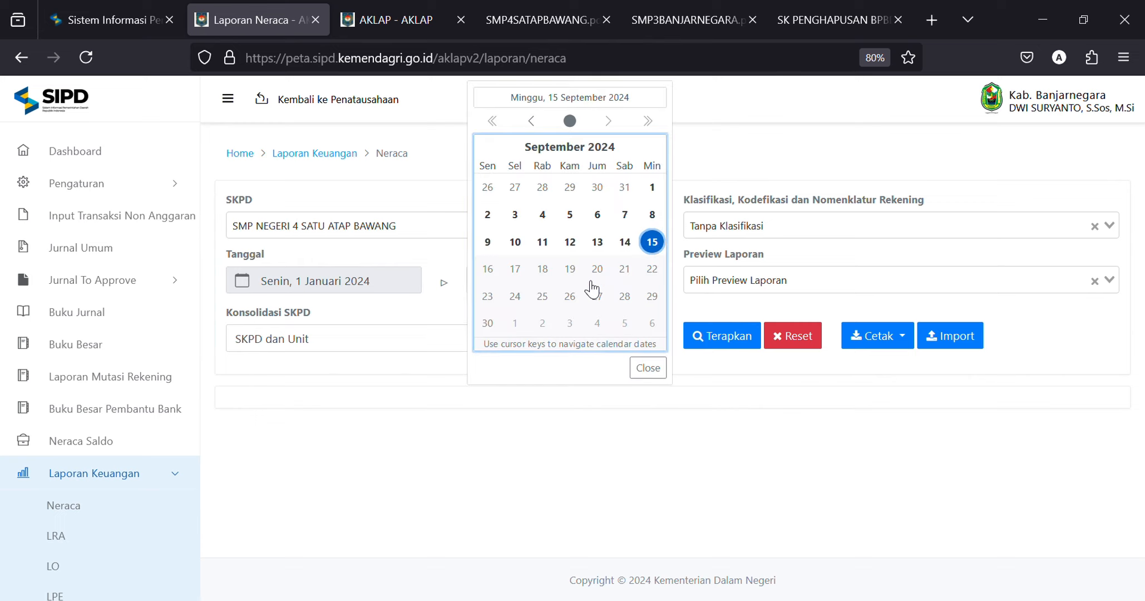
left_click(532, 121)
left_click(531, 335)
left_click(531, 335)
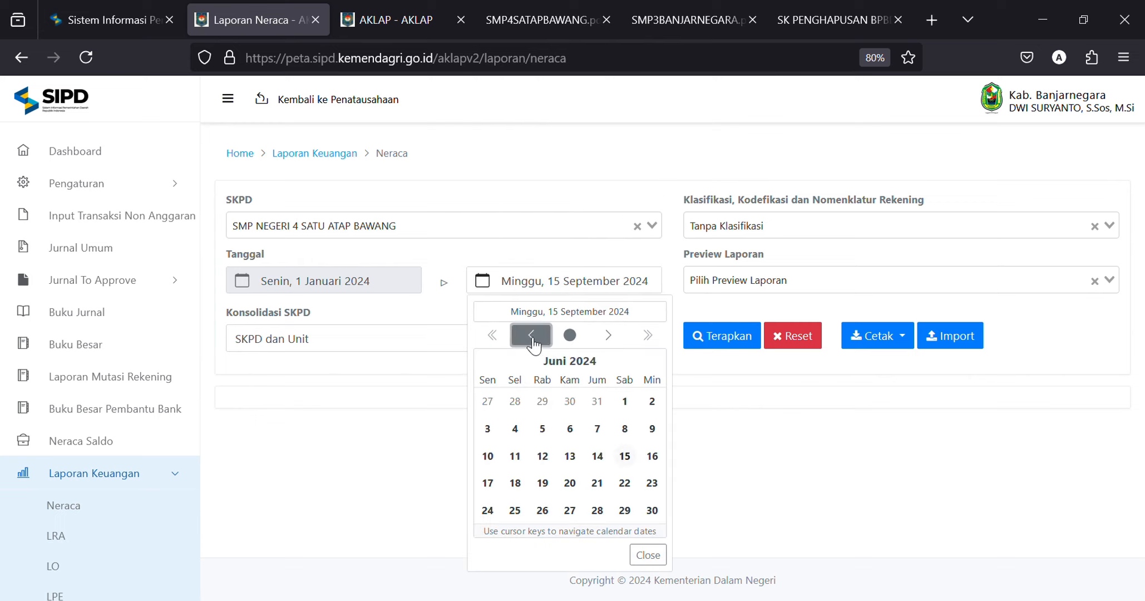
left_click(652, 510)
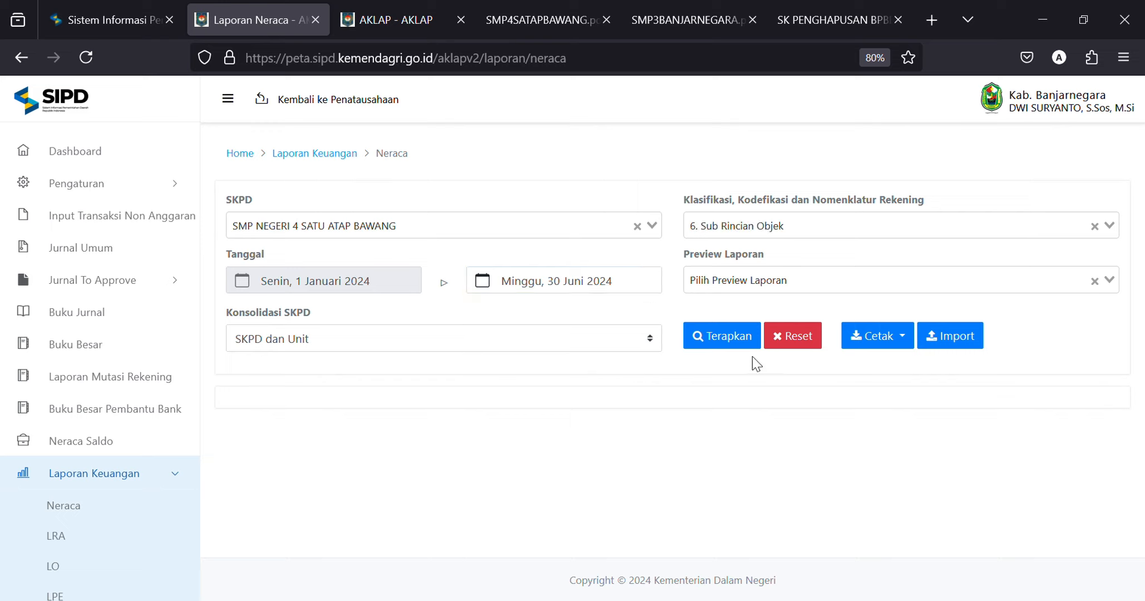
left_click(742, 228)
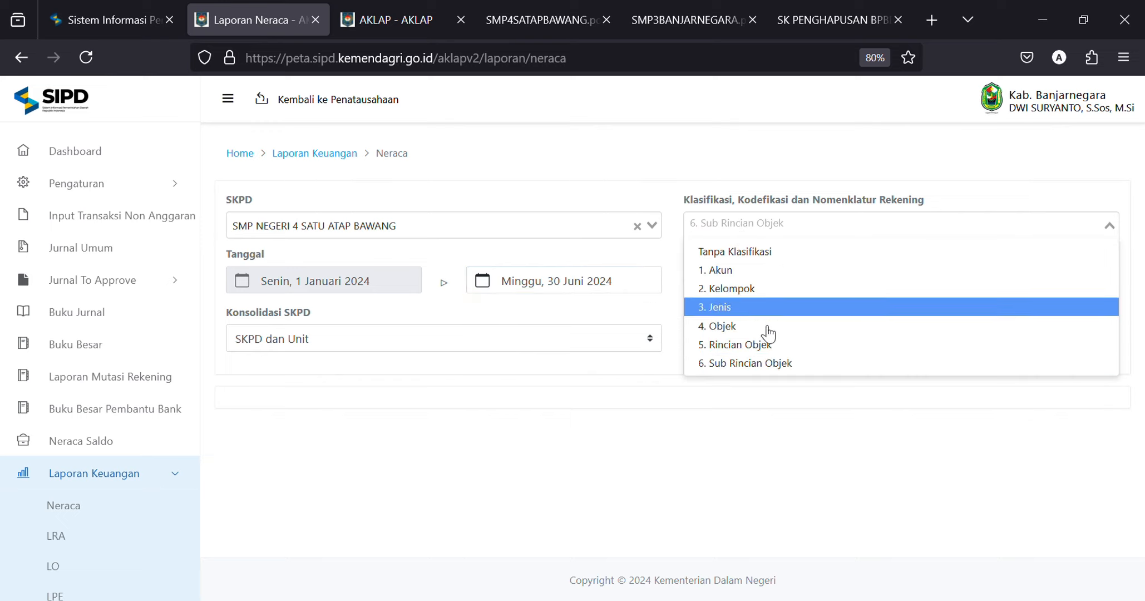
left_click(747, 362)
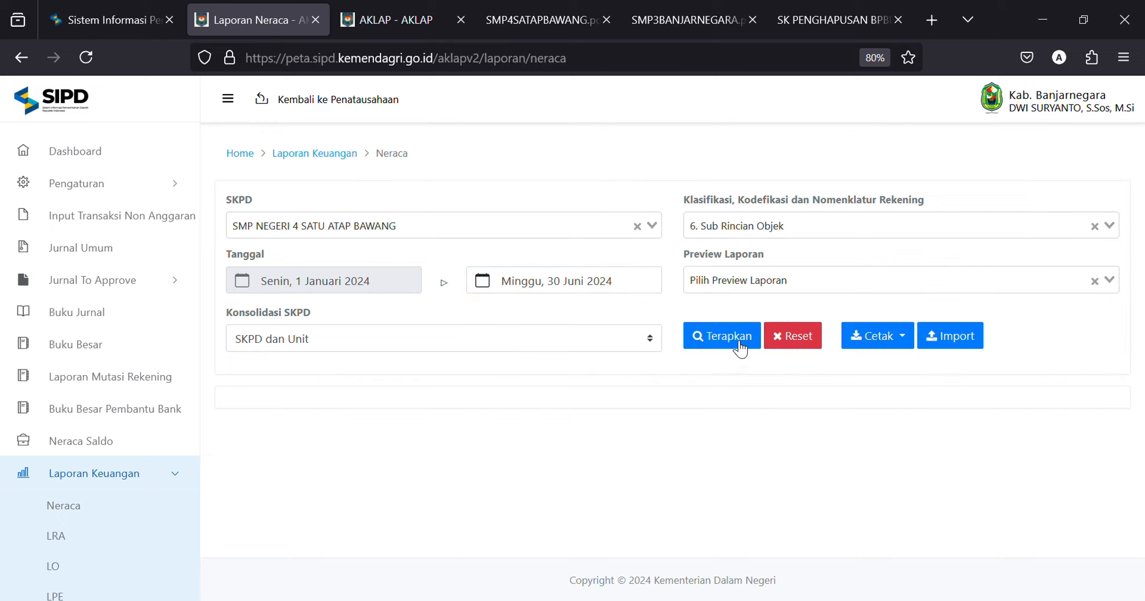
left_click(730, 342)
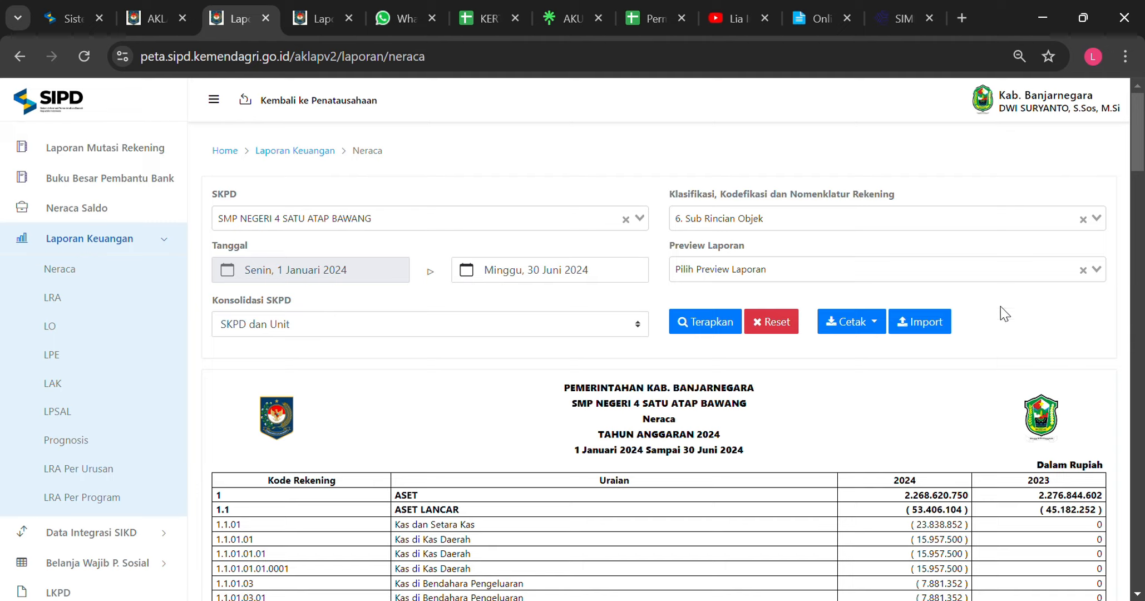
Examine the Aset Lain-lain and Akumulasi Penyusutan Aset Lainnya rows of the Neraca, comparing 2024 with 2023
scroll(1132, 166, "down", 3)
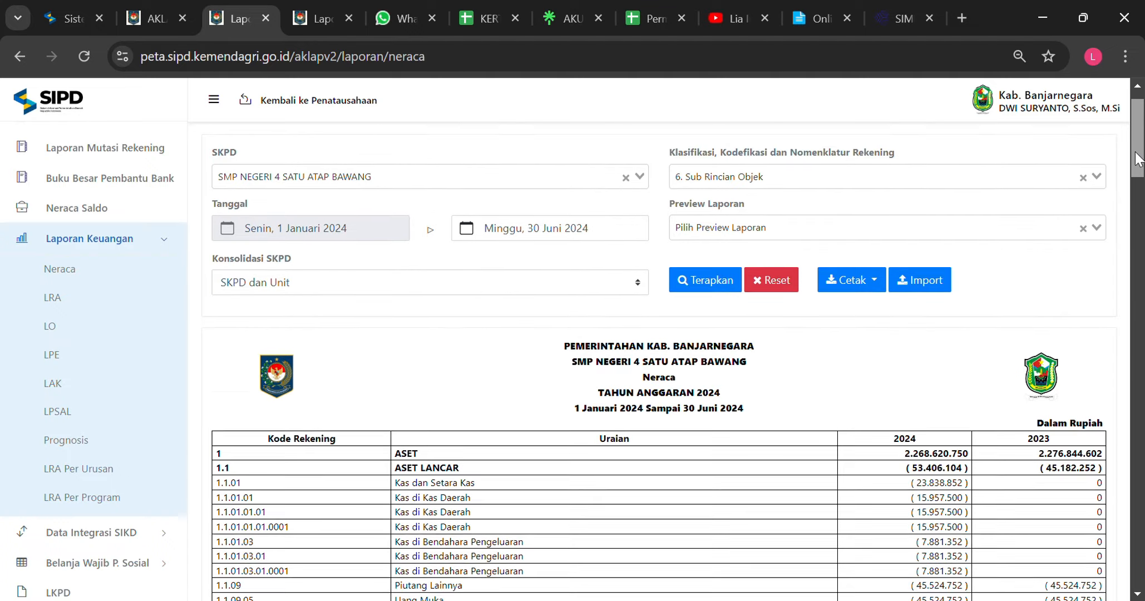
left_click_drag(1138, 175, 1142, 484)
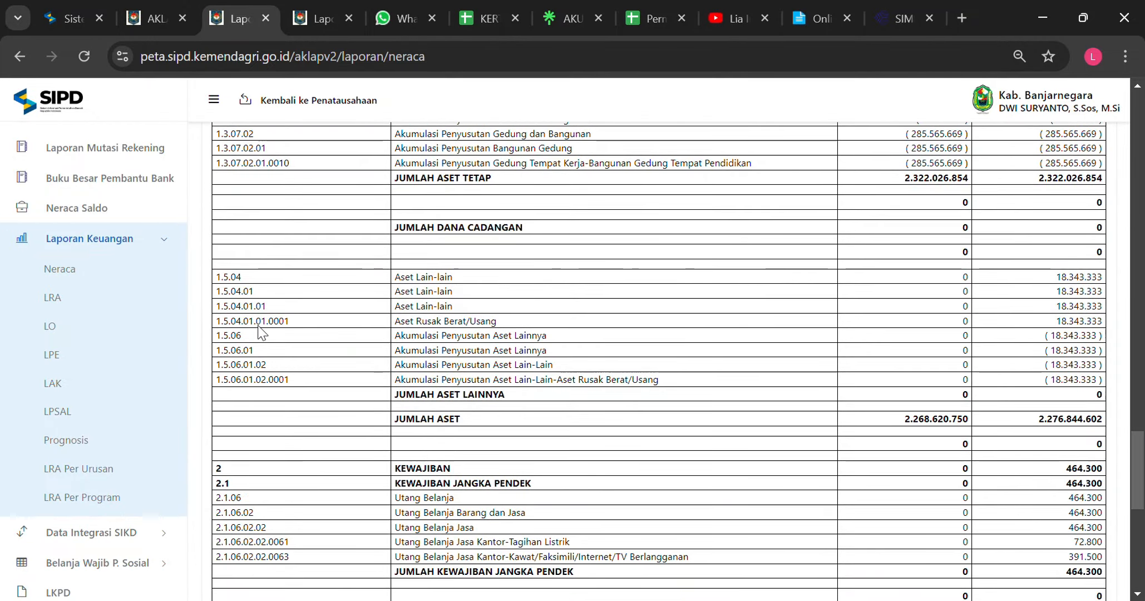
left_click_drag(230, 285, 1104, 389)
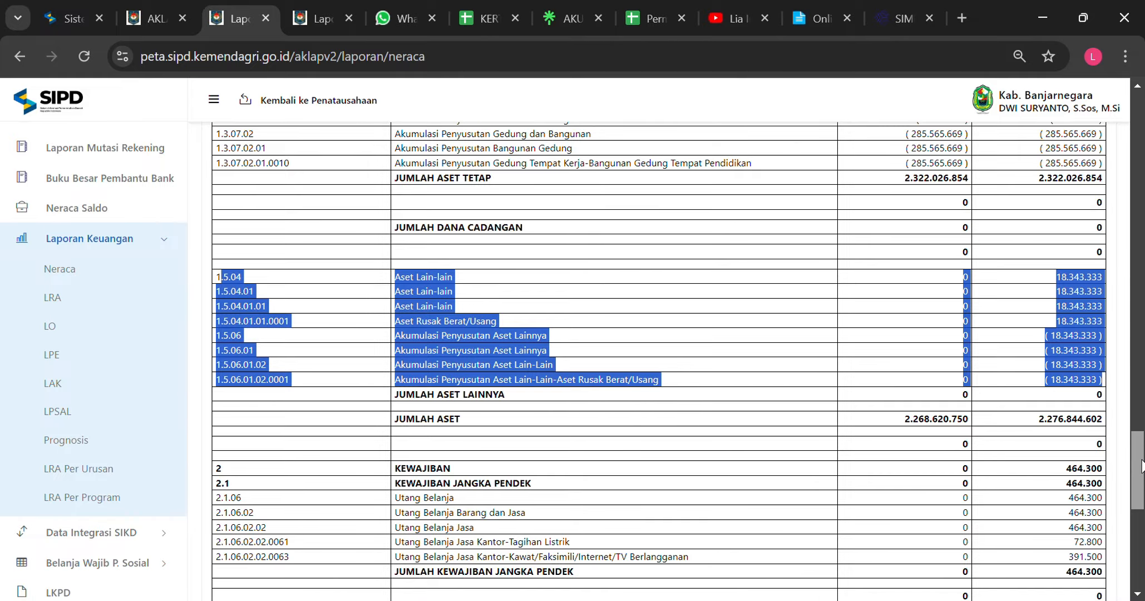
scroll(1141, 467, "up", 15)
scroll(1141, 467, "up", 15)
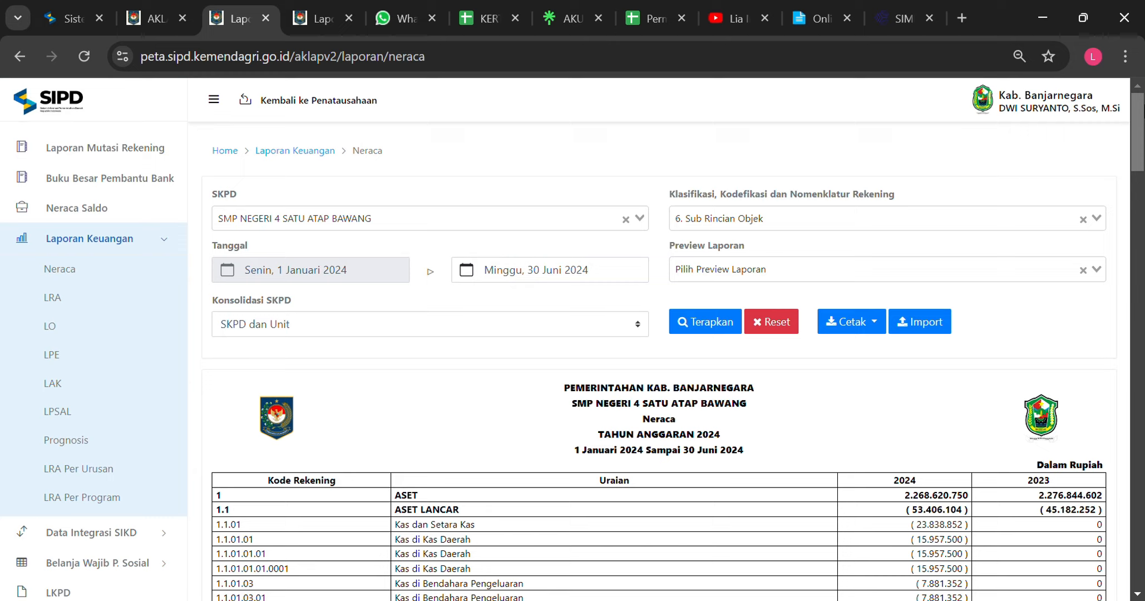
Generate the Neraca for SMP NEGERI 3 BANJARNEGARA and review it along with the totals in SMP3BANJARNEGARA.pdf
left_click(467, 227)
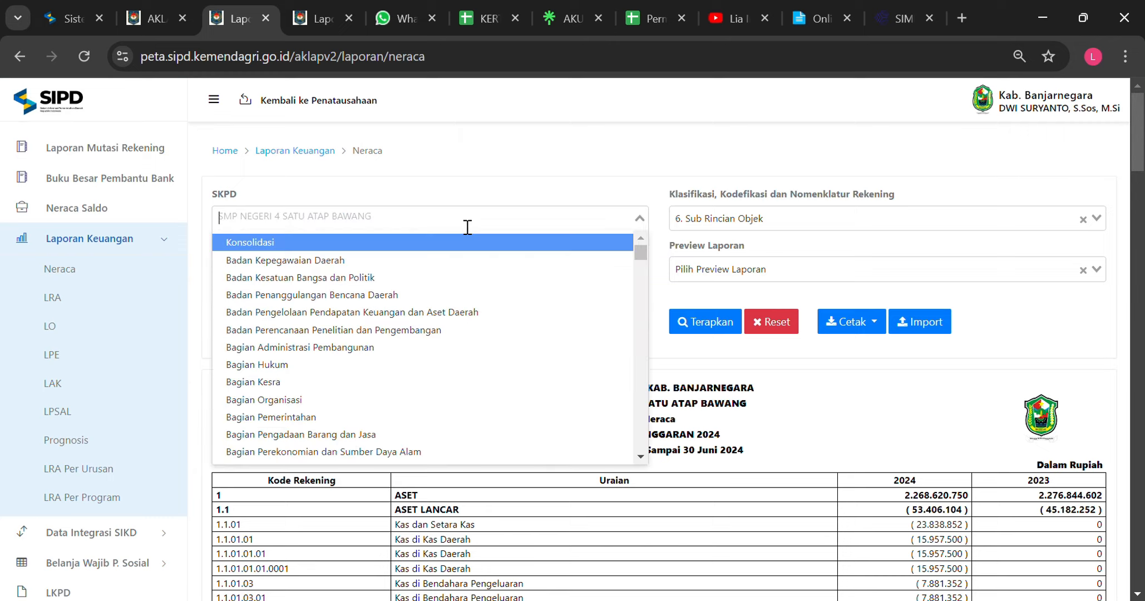
type("banja")
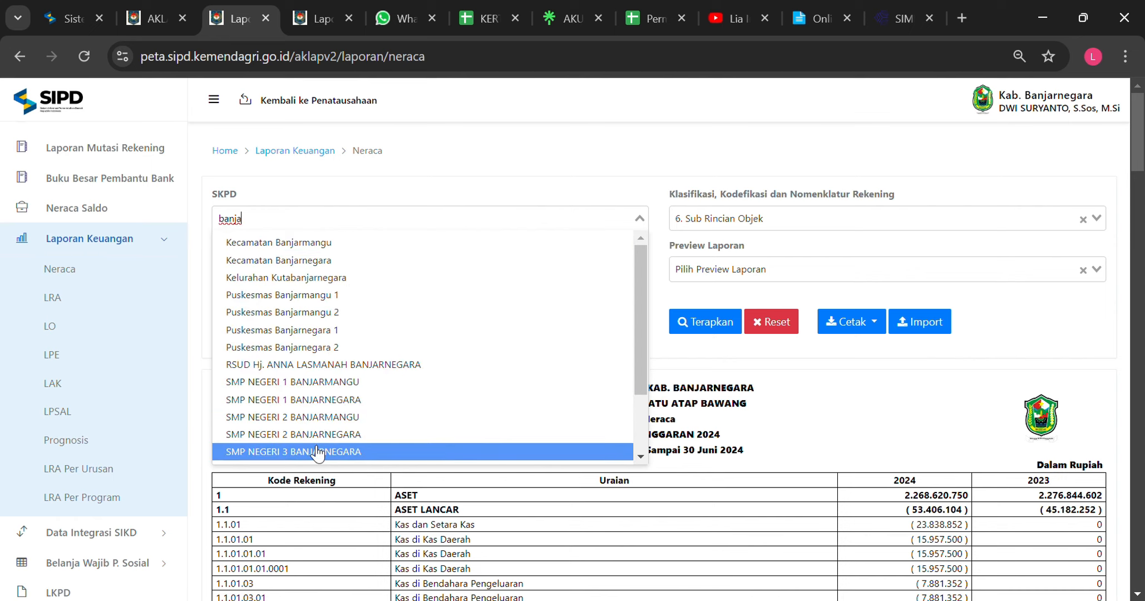
left_click(318, 453)
left_click(690, 324)
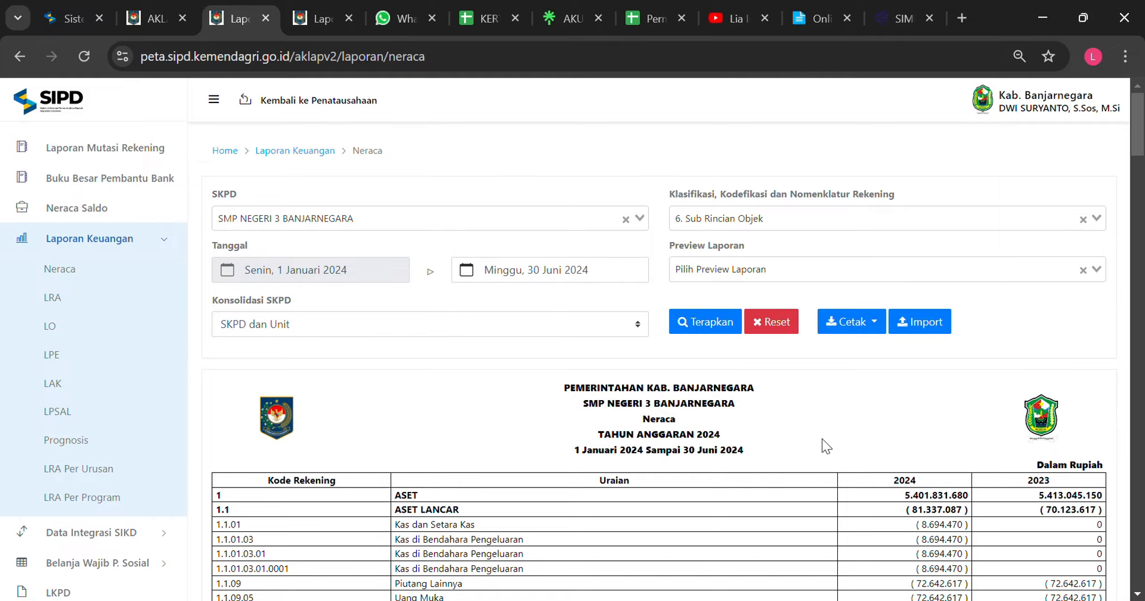
left_click_drag(1139, 136, 1142, 516)
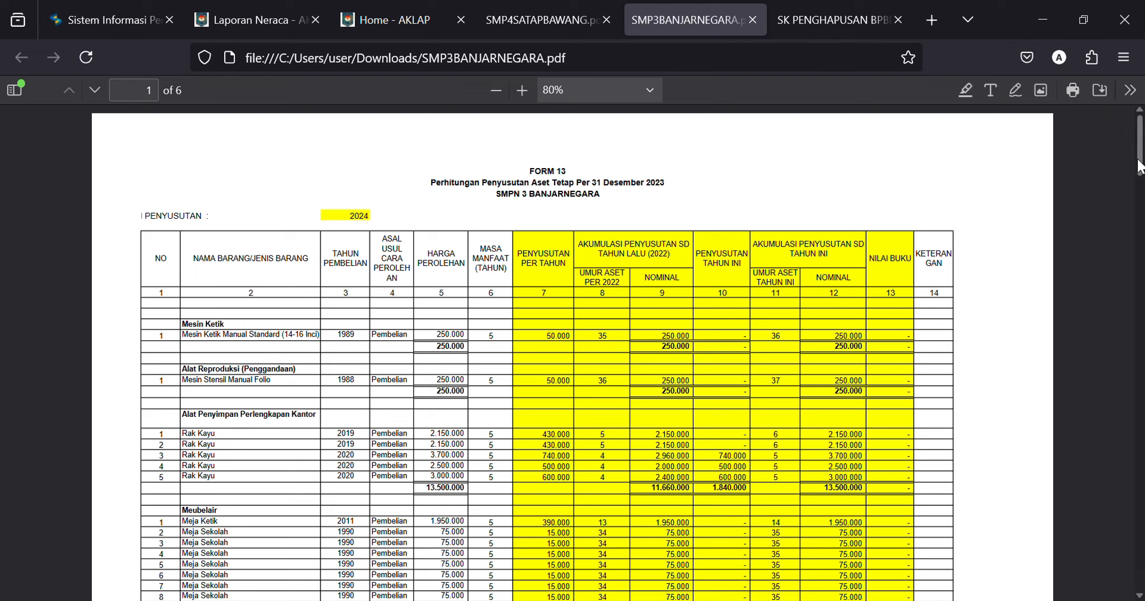
left_click_drag(1139, 134, 1140, 477)
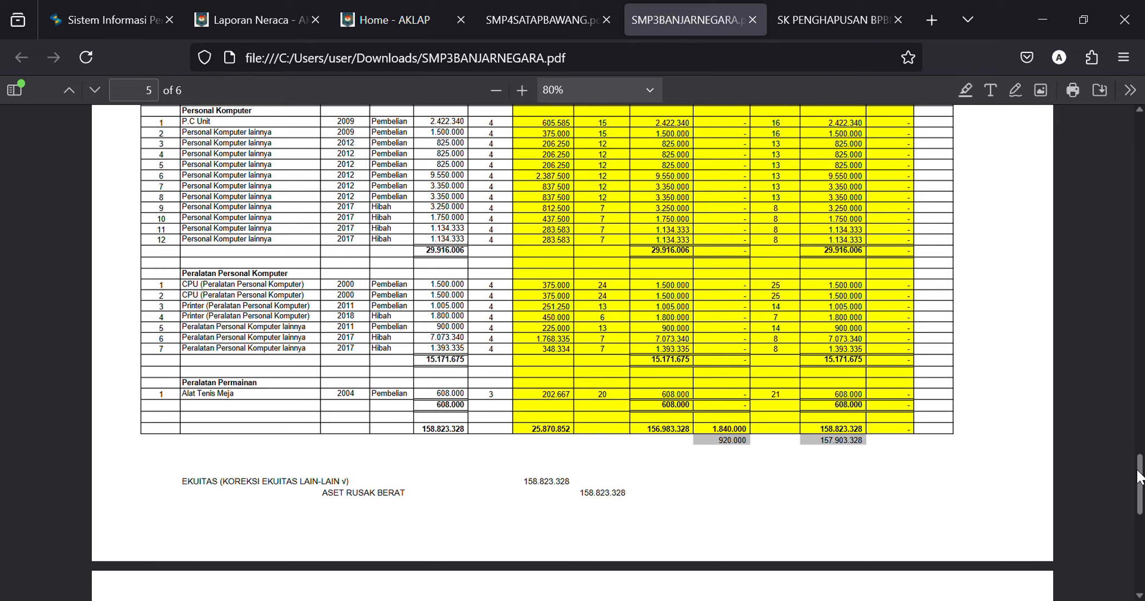
Start a new Input Jurnal Umum entry in AKLAP with SMP NEGERI 3 BANJARNEGARA as the SKPD
left_click(403, 20)
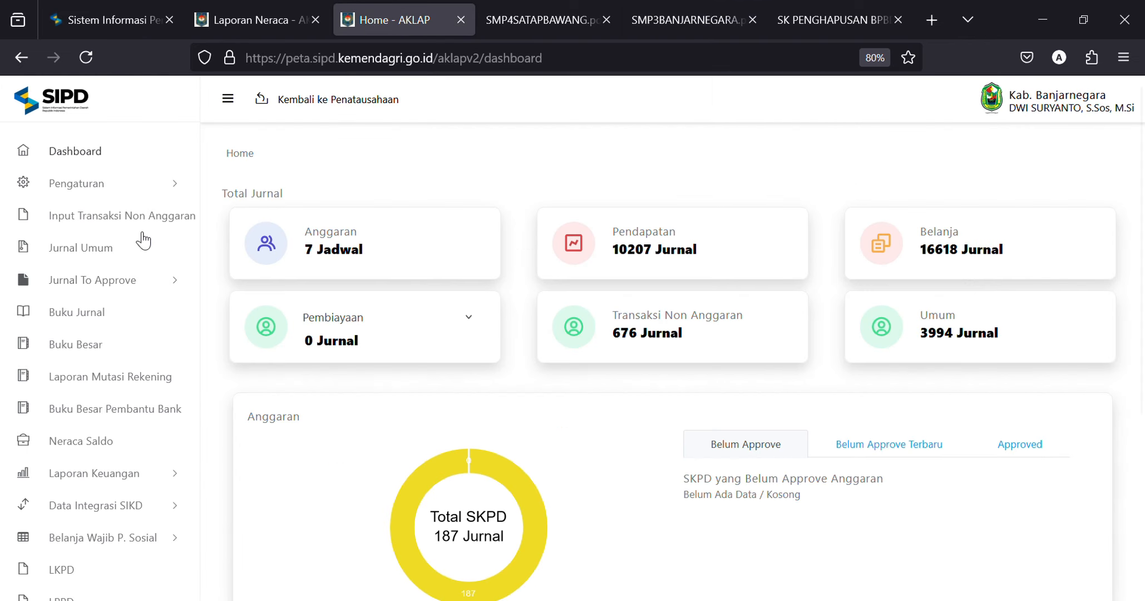
left_click(88, 249)
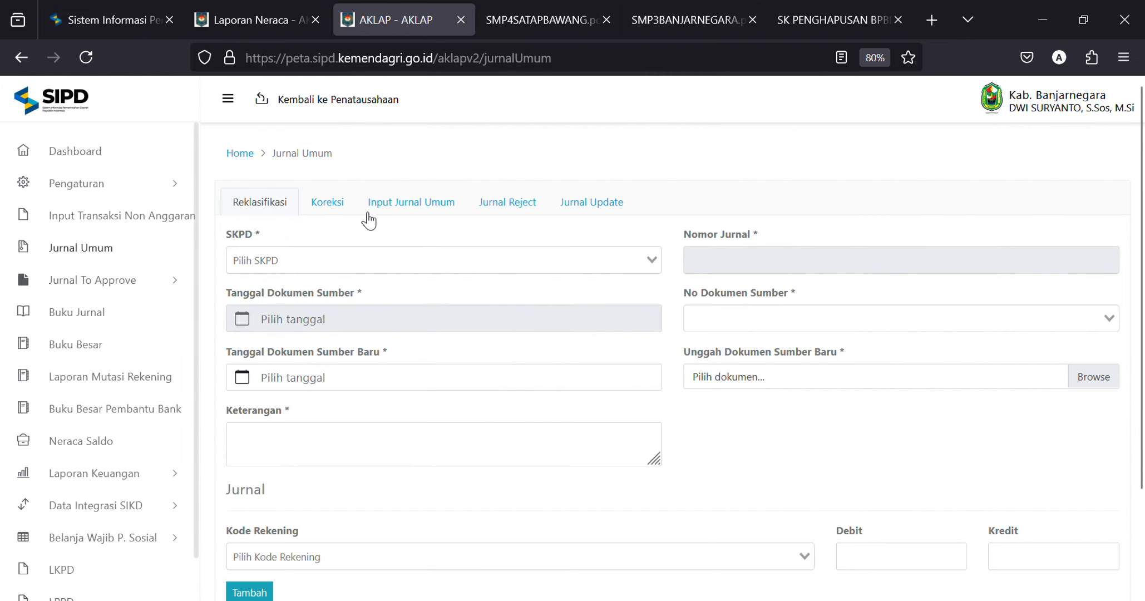
left_click(413, 205)
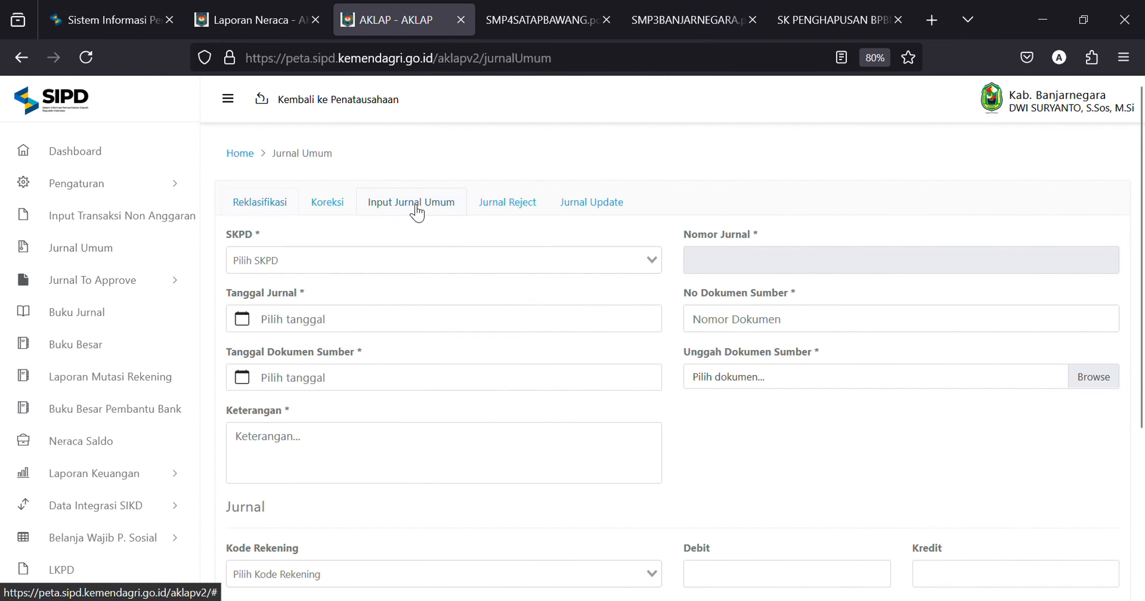
left_click(420, 267)
type("banja")
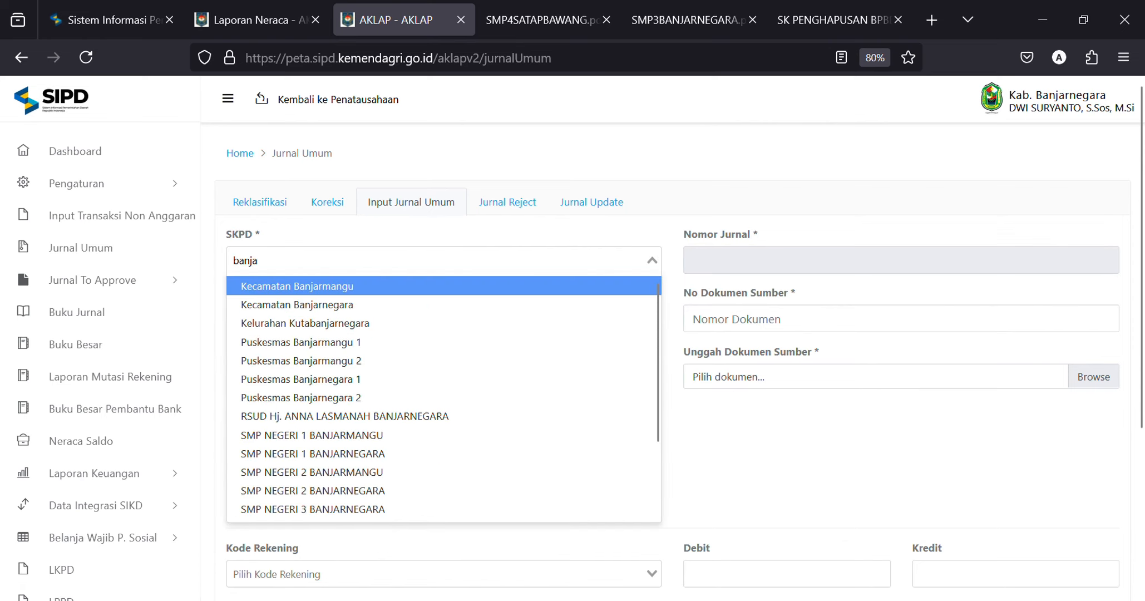
left_click(297, 508)
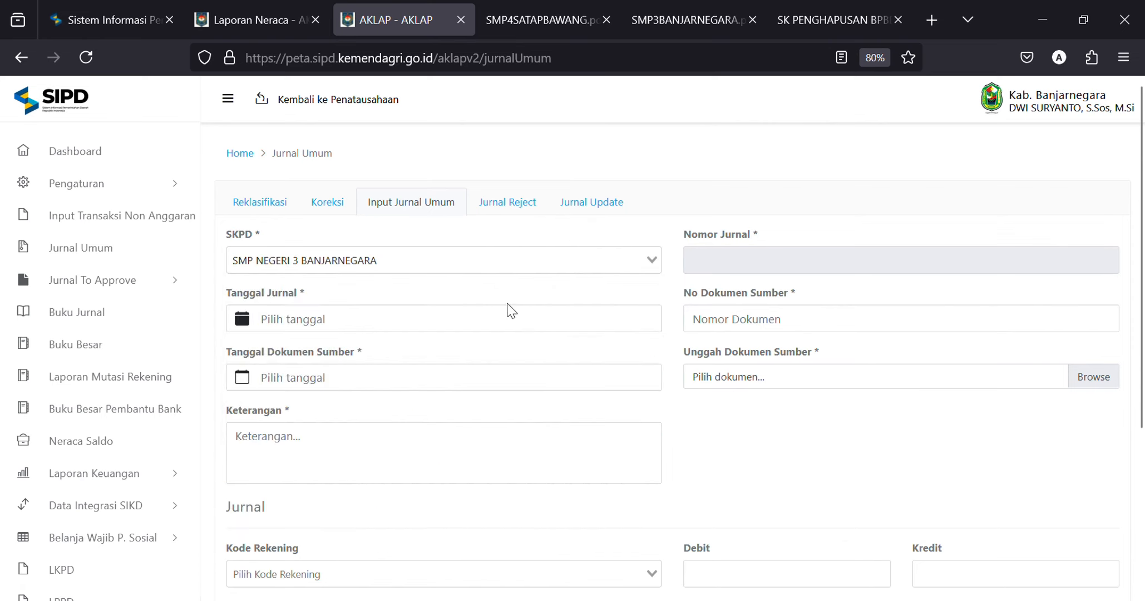
Set both the journal date and the source document date to 26 Juni 2024
left_click(457, 324)
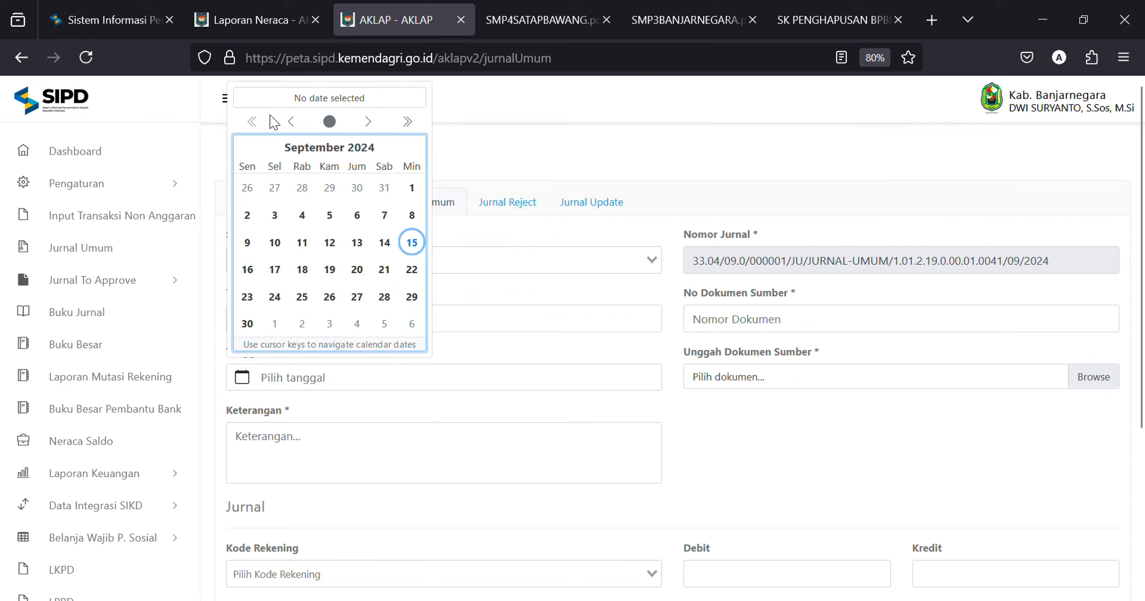
left_click(290, 122)
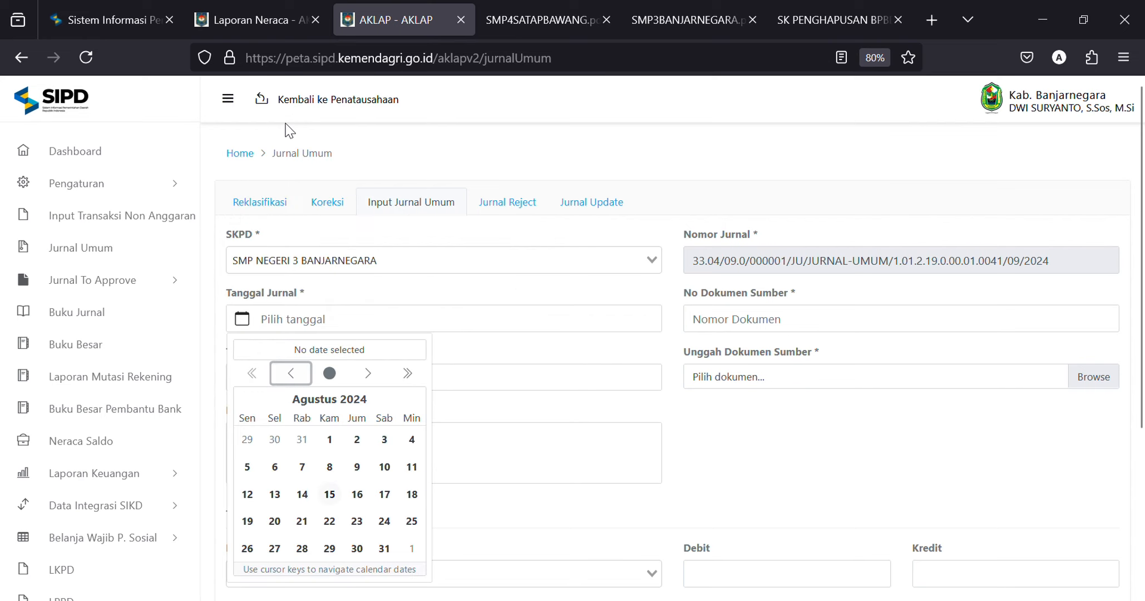
left_click(305, 382)
left_click(292, 373)
left_click(303, 548)
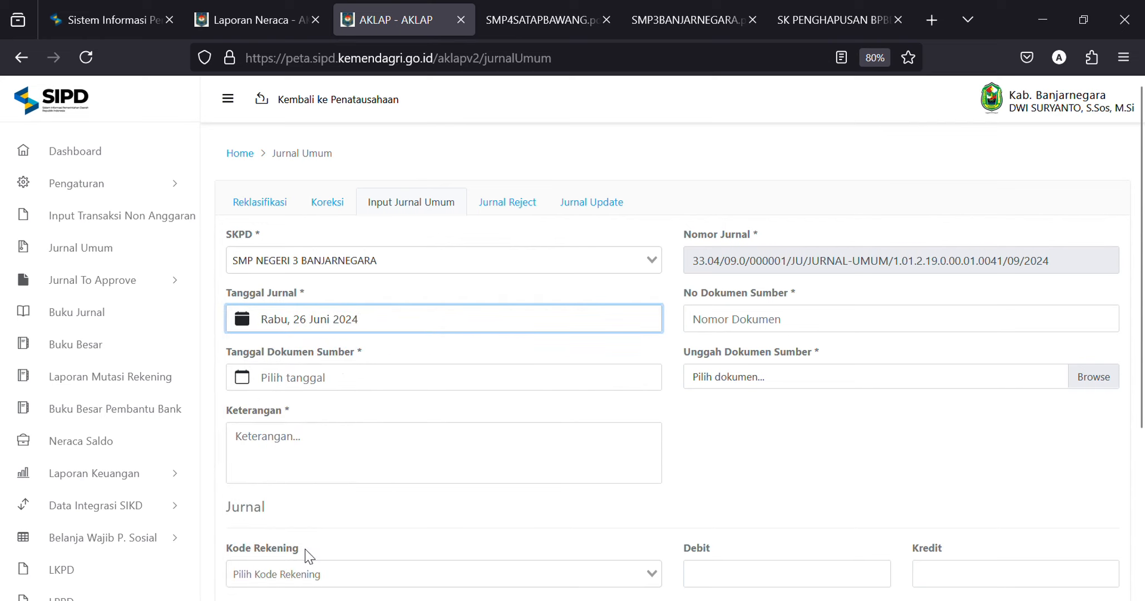
left_click(378, 384)
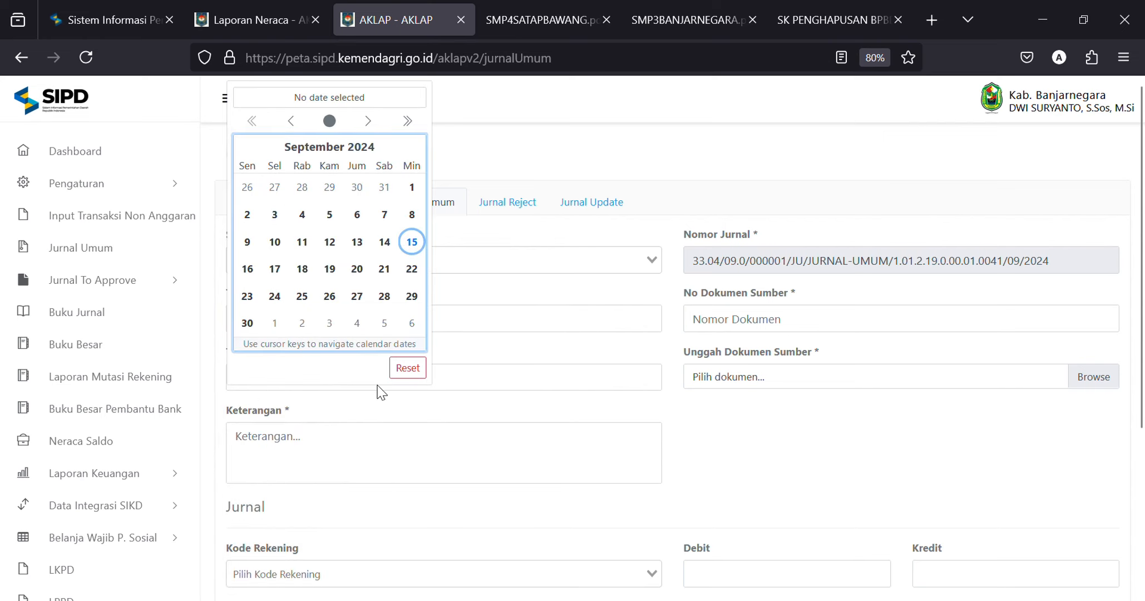
left_click(298, 126)
left_click(294, 126)
left_click(293, 127)
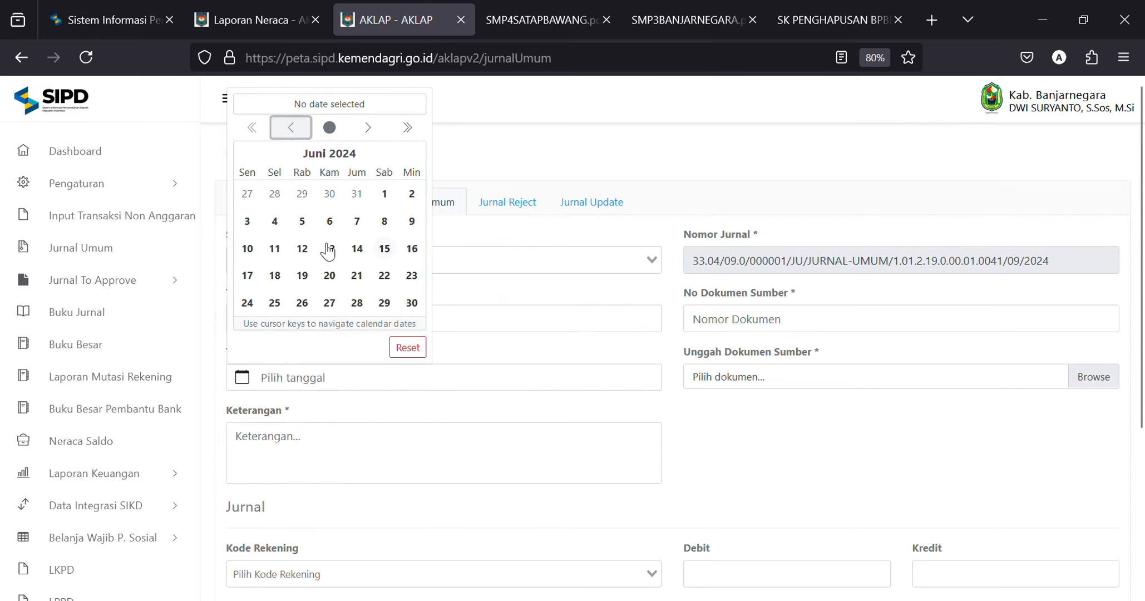
left_click(303, 304)
Fill in the source document number with a copy of the journal number, replacing "UMUM" with "PENYESUAIAN"
left_click_drag(1127, 261, 641, 247)
key("ctrl+c")
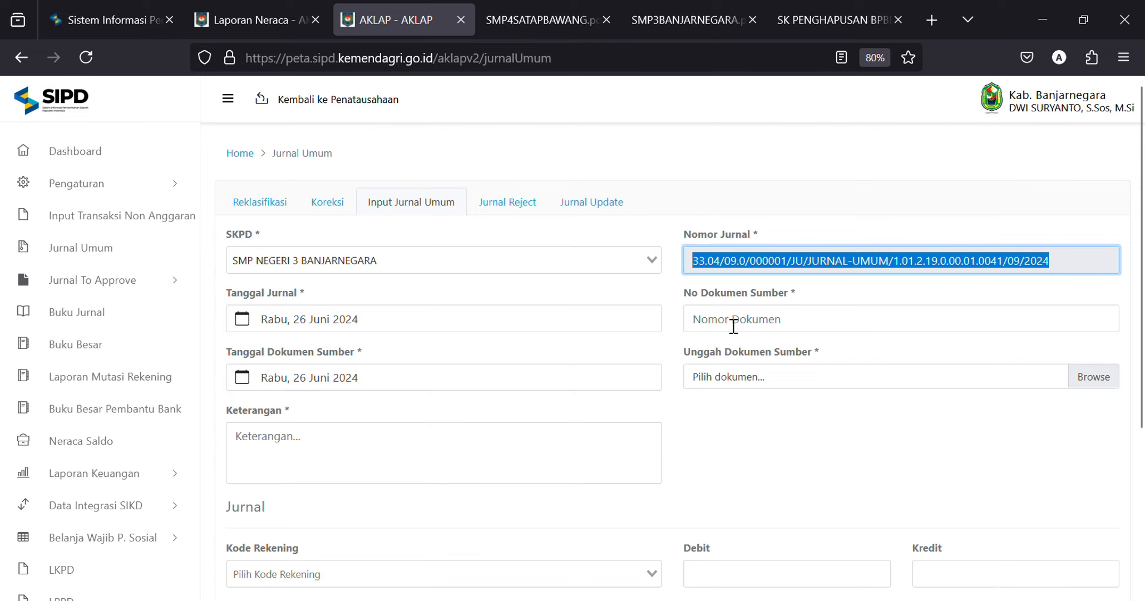
left_click(731, 326)
key("ctrl+v")
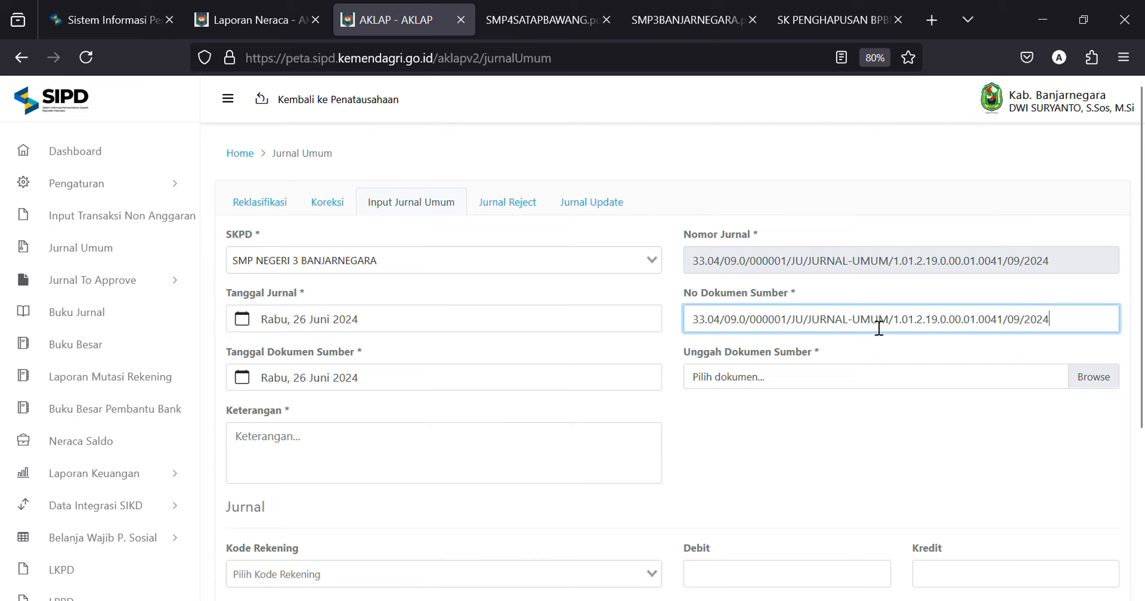
left_click_drag(852, 320, 895, 327)
type("PENYESUAIAN")
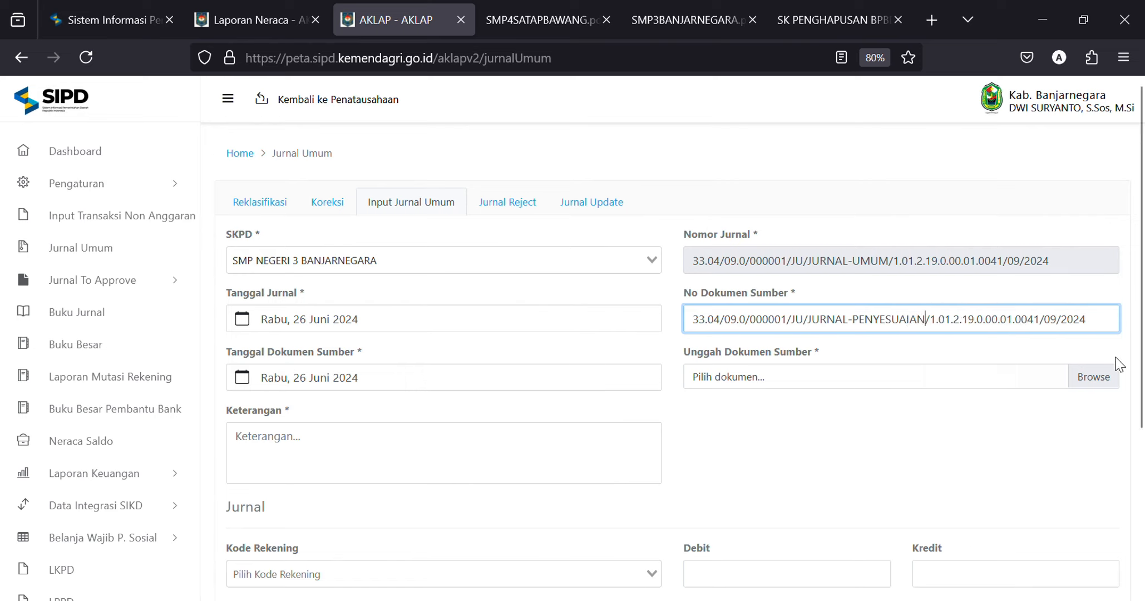
Attach SMP3BANJARNEGARA.pdf as the source document and enter the description "JURNAL PENGHAPUSAN ASET RUSAK BERAT SK. NO TANGGAL"
left_click(1093, 377)
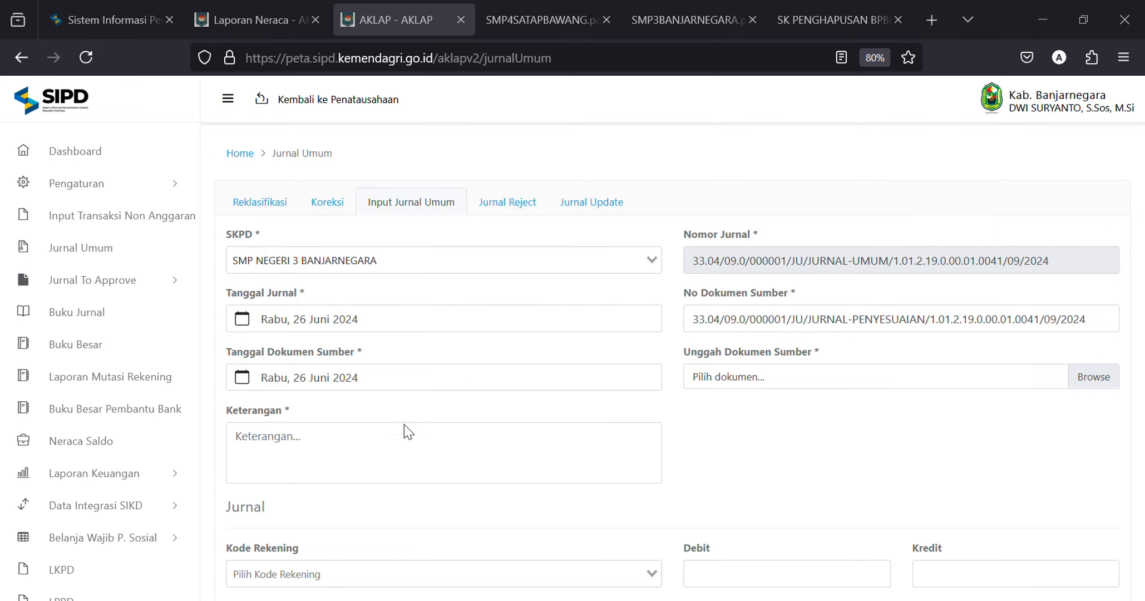
left_click(417, 464)
type("JURNAL PENGHAPUSAN ASET RUSAK BERAT SK. NO TANGGAL")
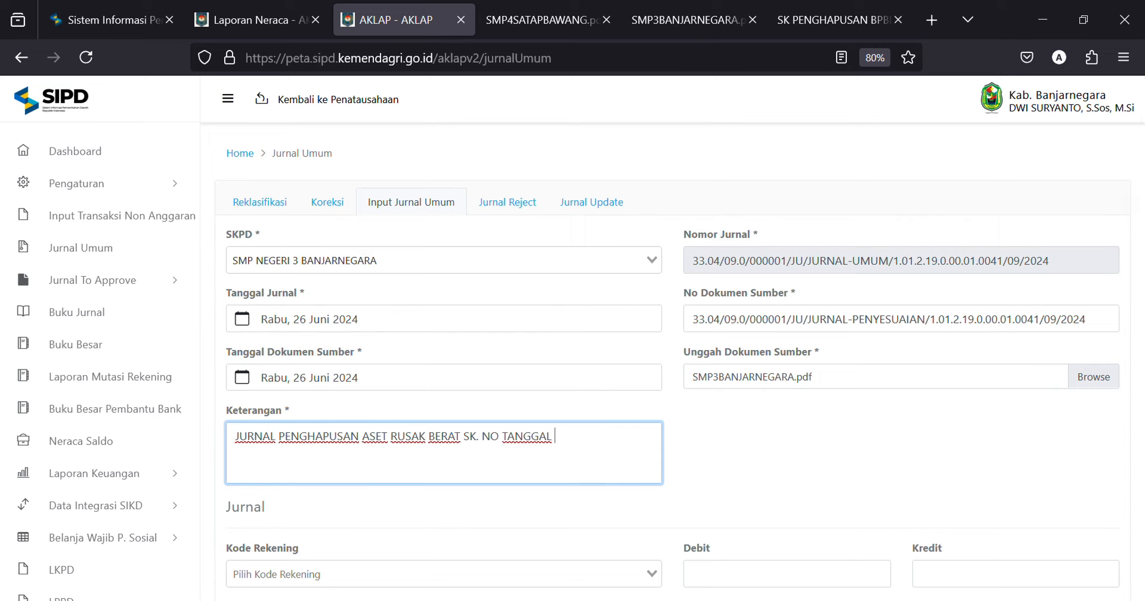
Choose account 1.5.06.01.02.0001 - Akumulasi Penyusutan Aset Lain-Lain-Aset Rusak Berat/Usang for the first journal line
scroll(1142, 322, "down", 3)
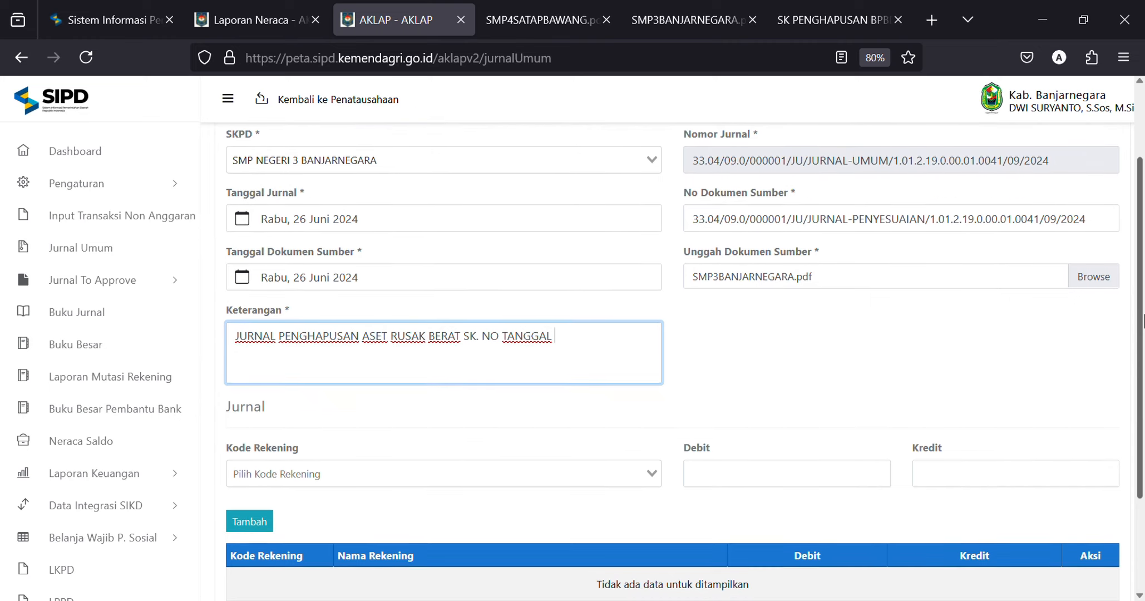
scroll(1142, 321, "down", 2)
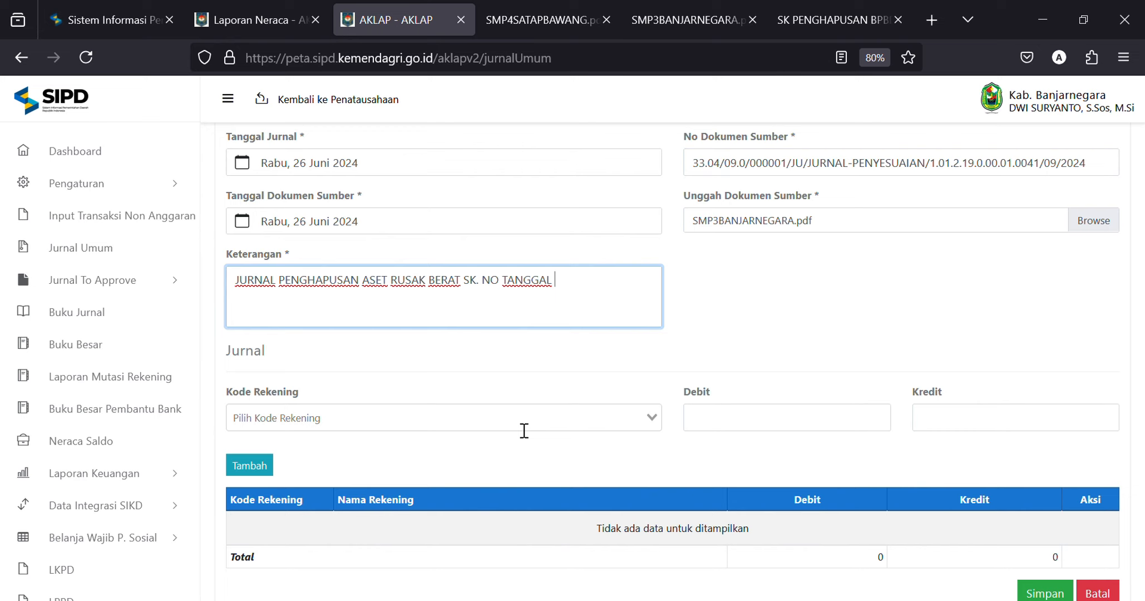
left_click(524, 430)
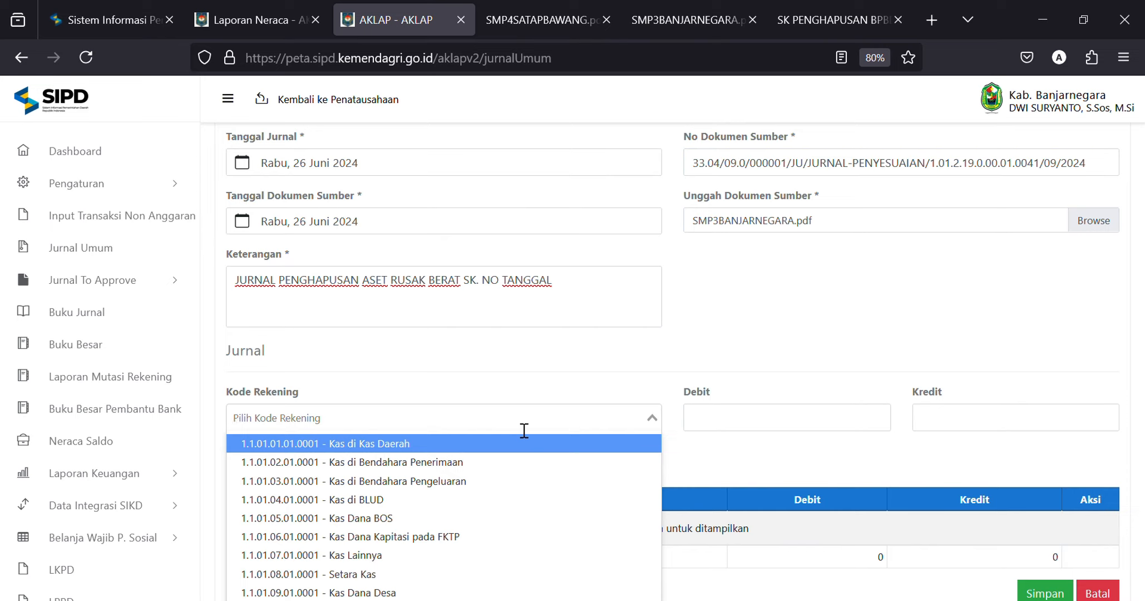
type("ASET RUSAK BERAT")
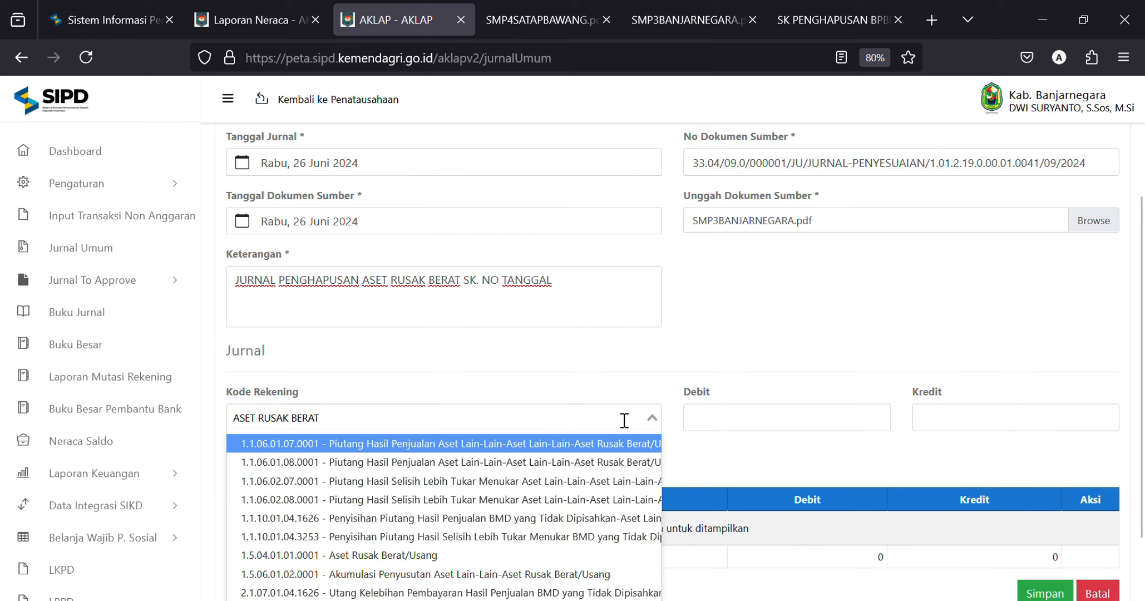
left_click(457, 574)
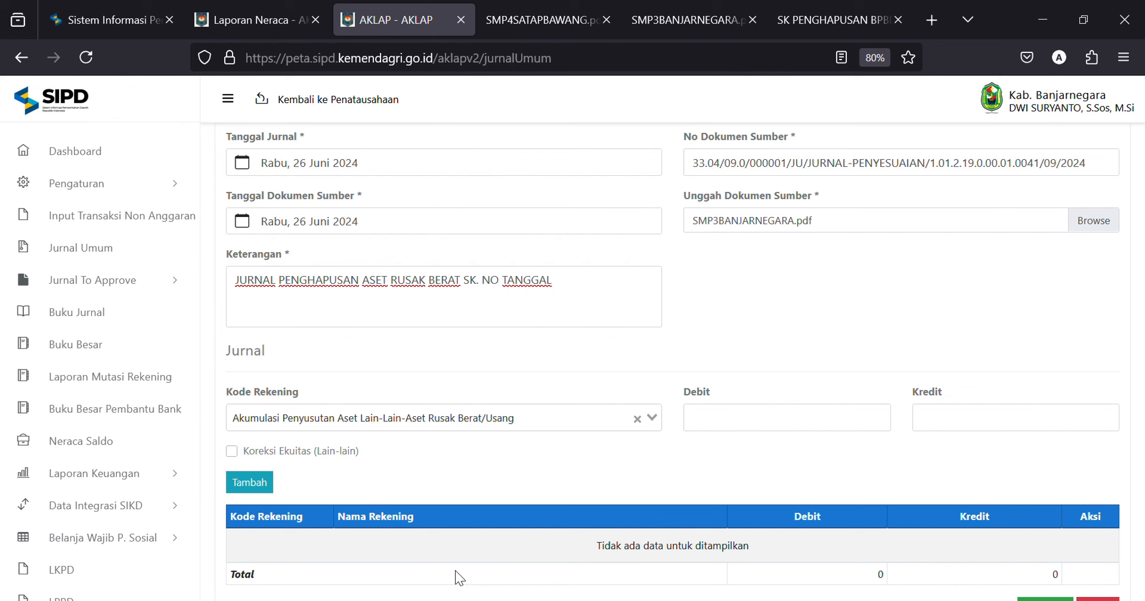
Copy 156.983.328 from the total row of SMP3BANJARNEGARA.pdf as the debit, mark the line as Koreksi Ekuitas (Lain-lain), and add it
left_click(681, 6)
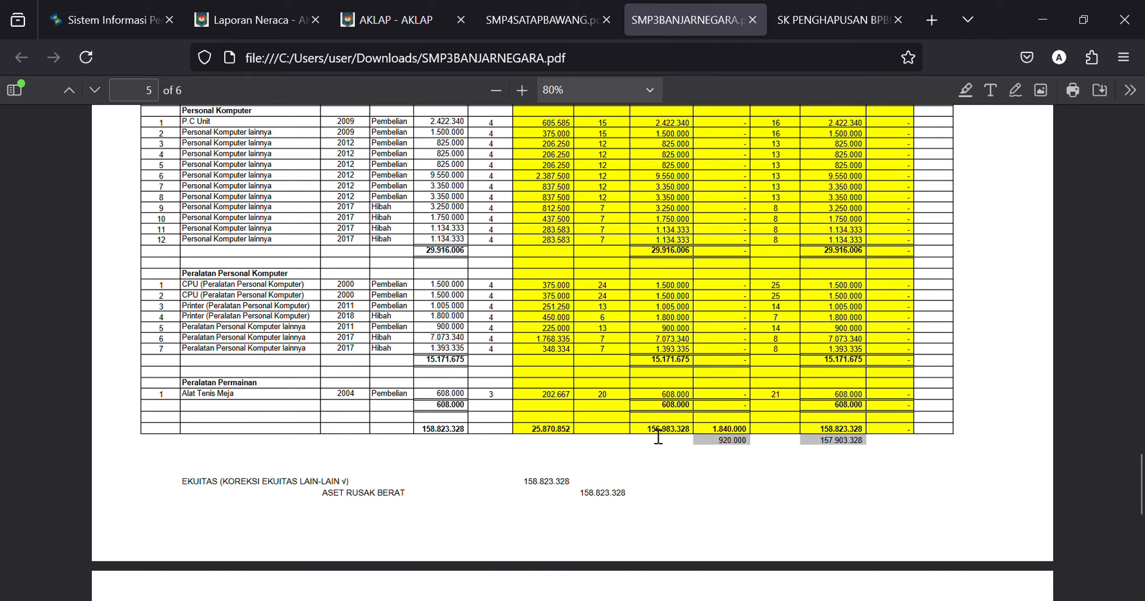
left_click_drag(647, 430, 678, 438)
left_click_drag(686, 437, 700, 437)
key("ctrl+c")
left_click(372, 24)
left_click(741, 425)
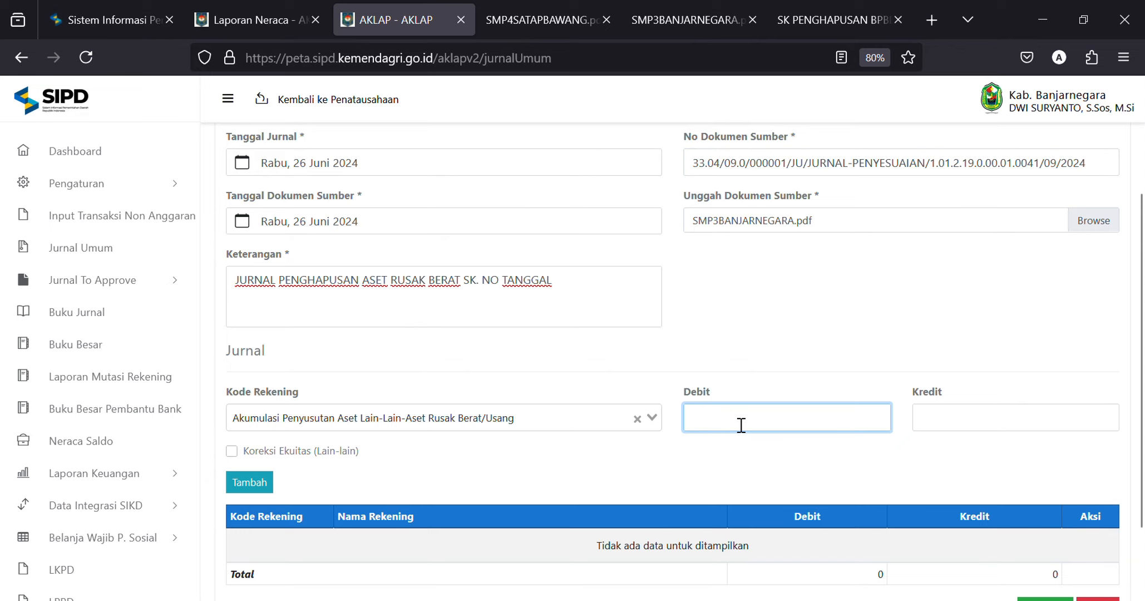
key("ctrl+v")
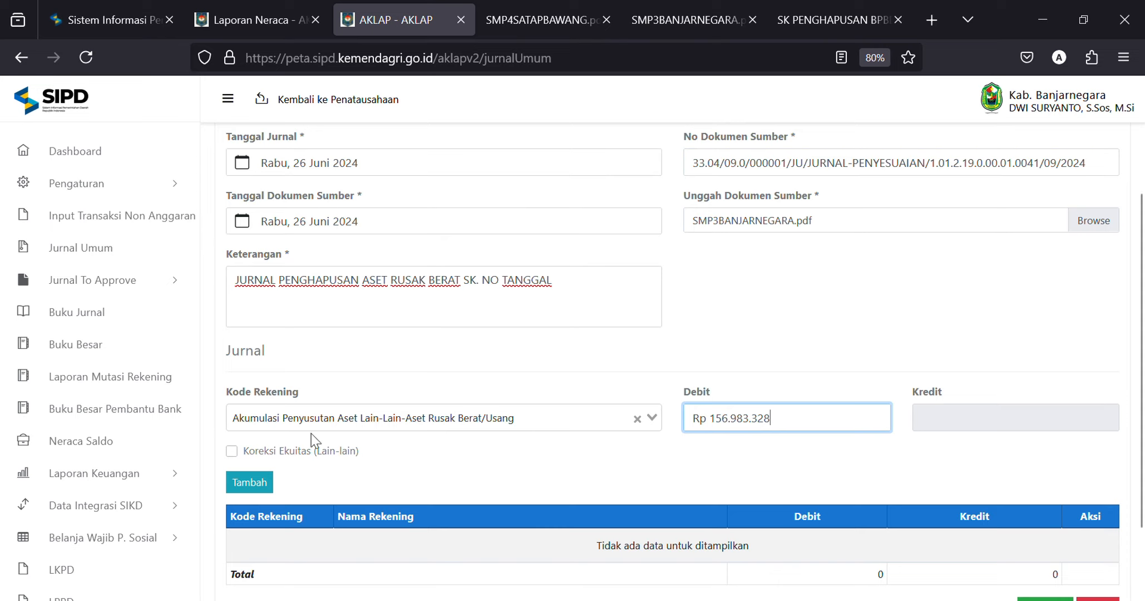
left_click(285, 457)
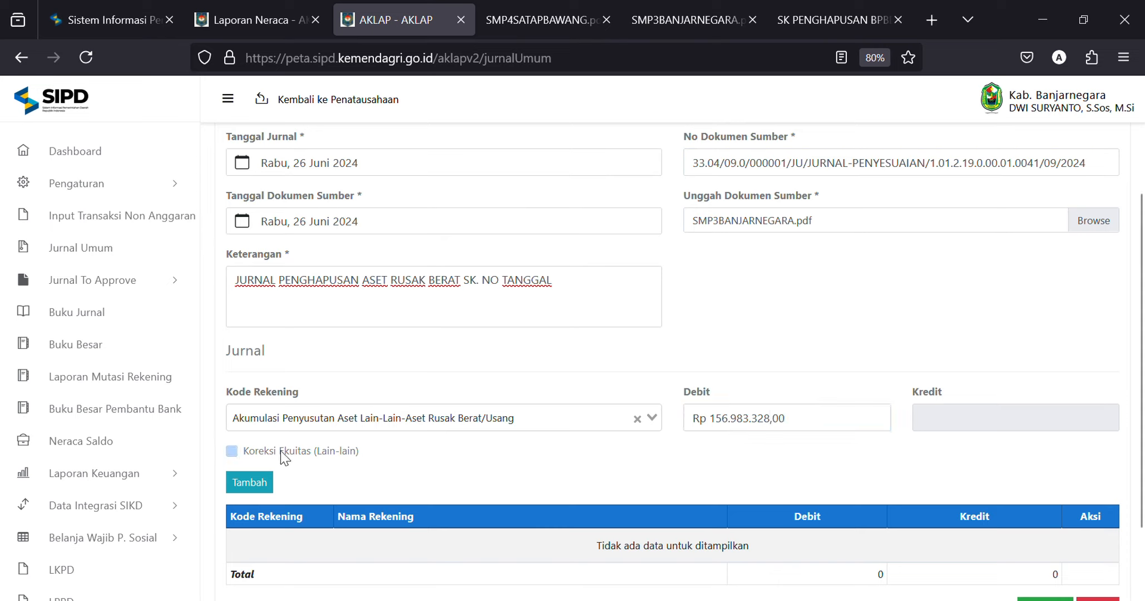
left_click(249, 482)
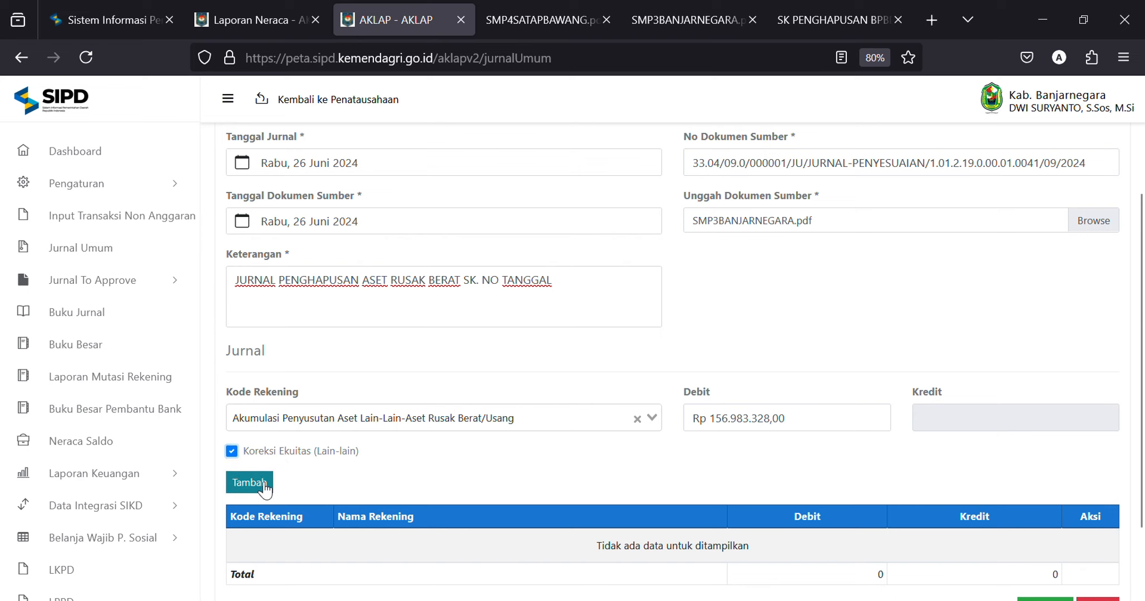
Add a journal line for account 3.1.01.01.01.0001 - Ekuitas with a credit of 156.983.328, copied from the first line's debit
scroll(1138, 431, "down", 3)
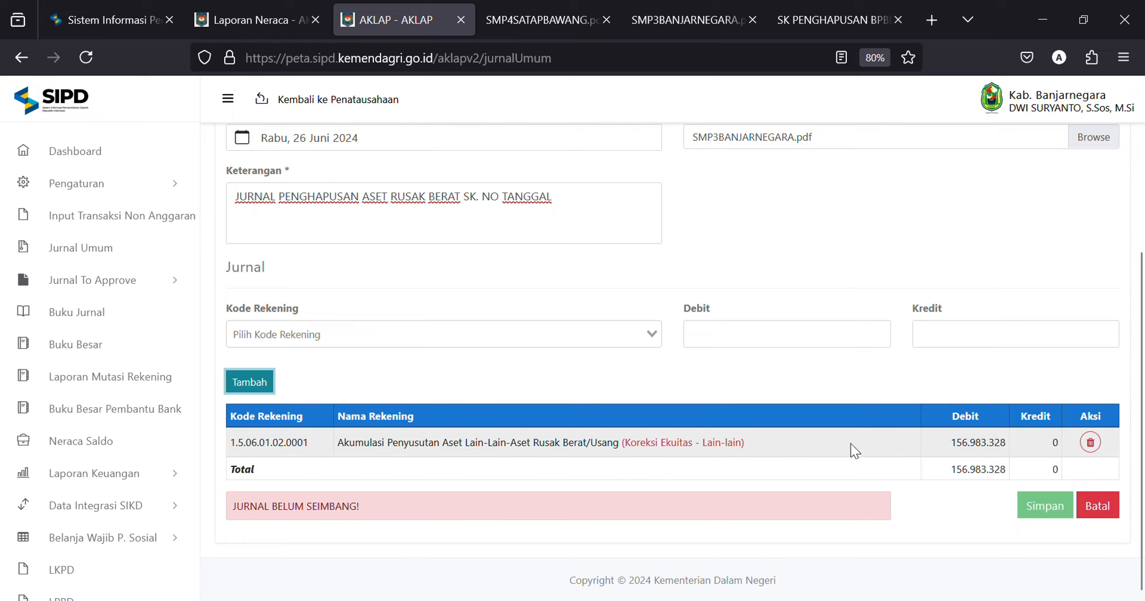
left_click(457, 340)
type("EKUI")
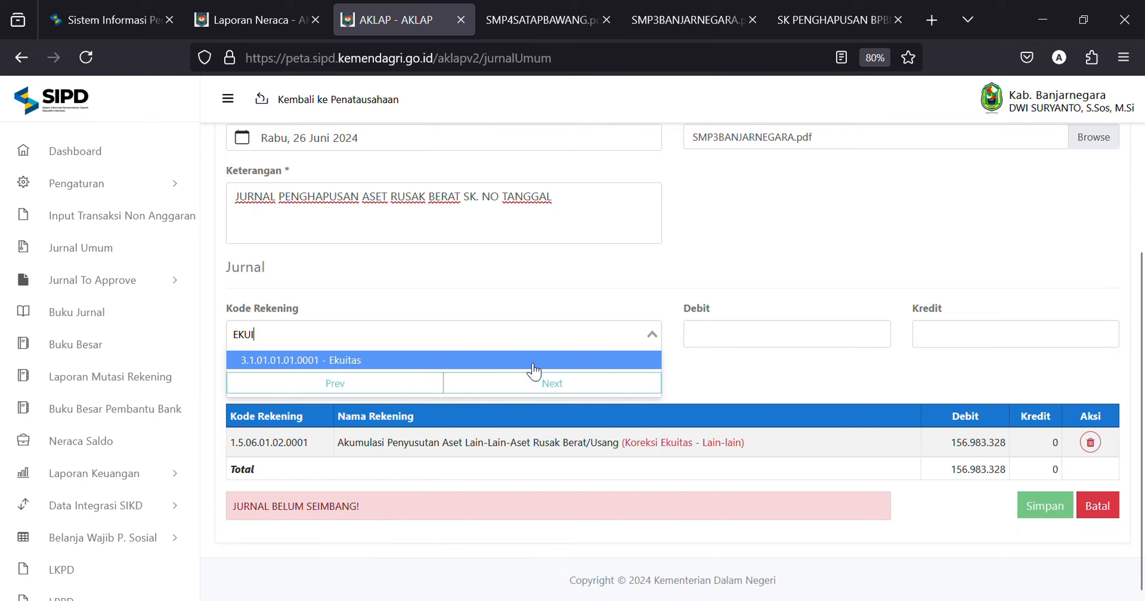
left_click(505, 361)
double_click(984, 453)
key("ctrl+c")
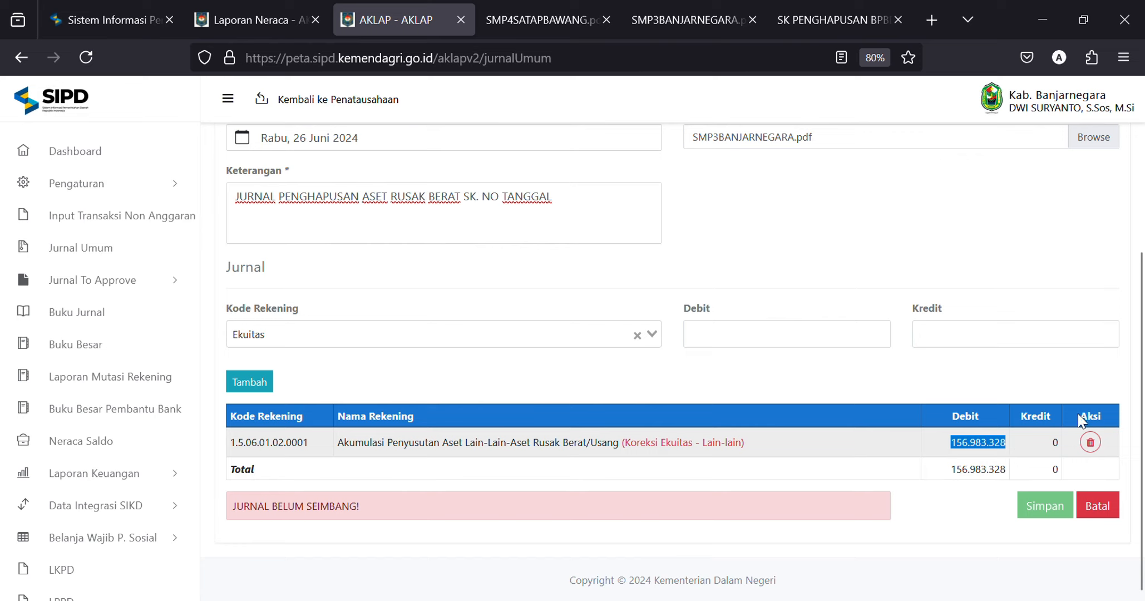
left_click(1018, 347)
key("ctrl+v")
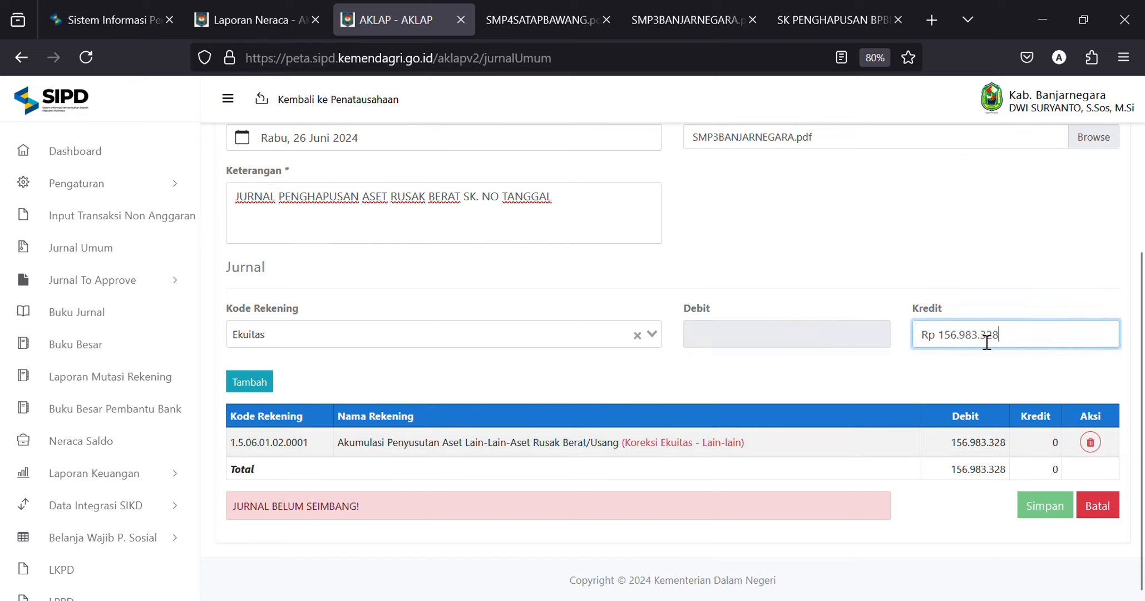
left_click(245, 384)
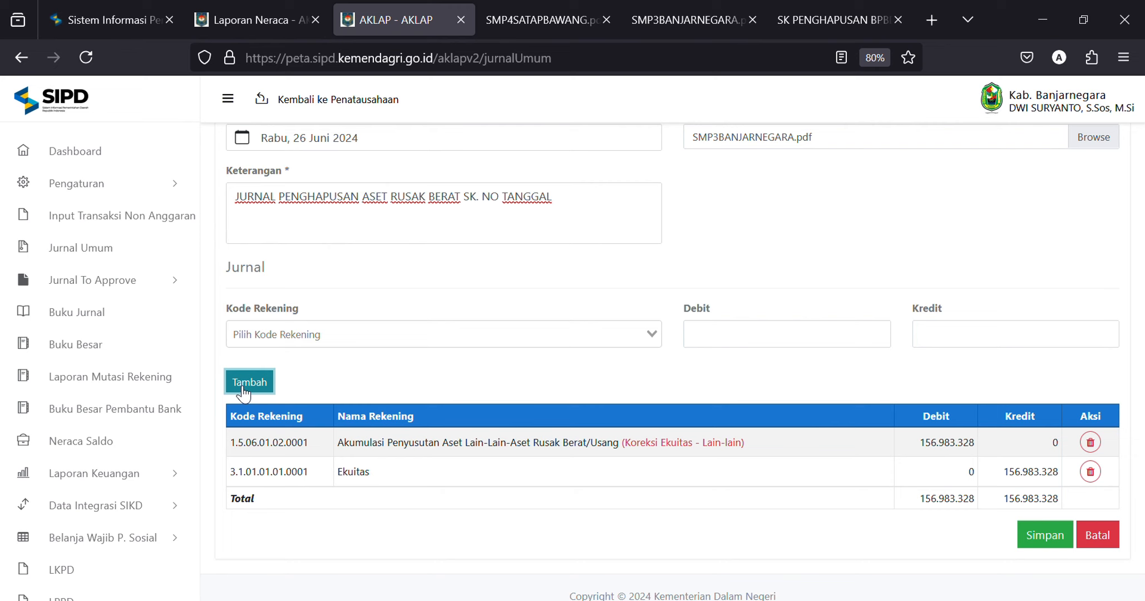
Choose account 1.5.04.01.01.0001 - Aset Rusak Berat/Usang for the third journal line
left_click(340, 337)
type("ASE")
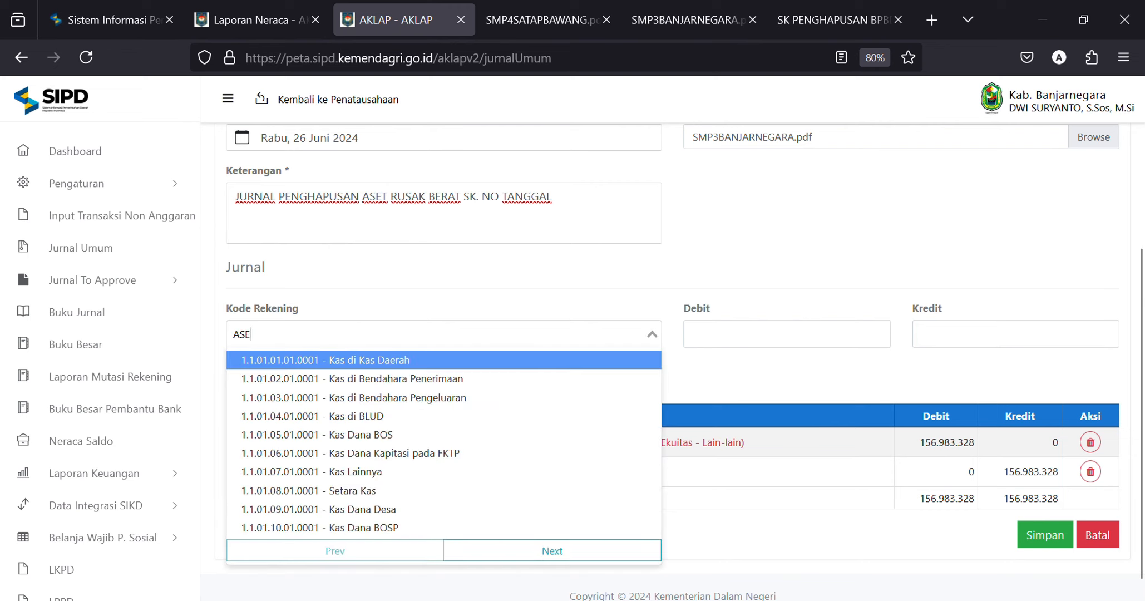
type("T RU")
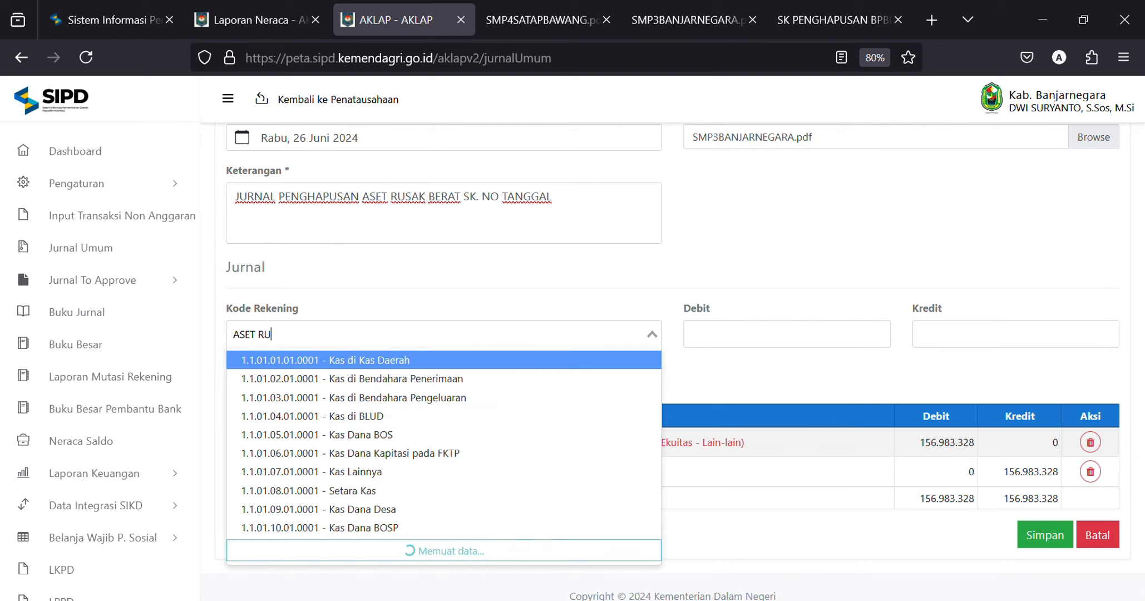
type("SAK")
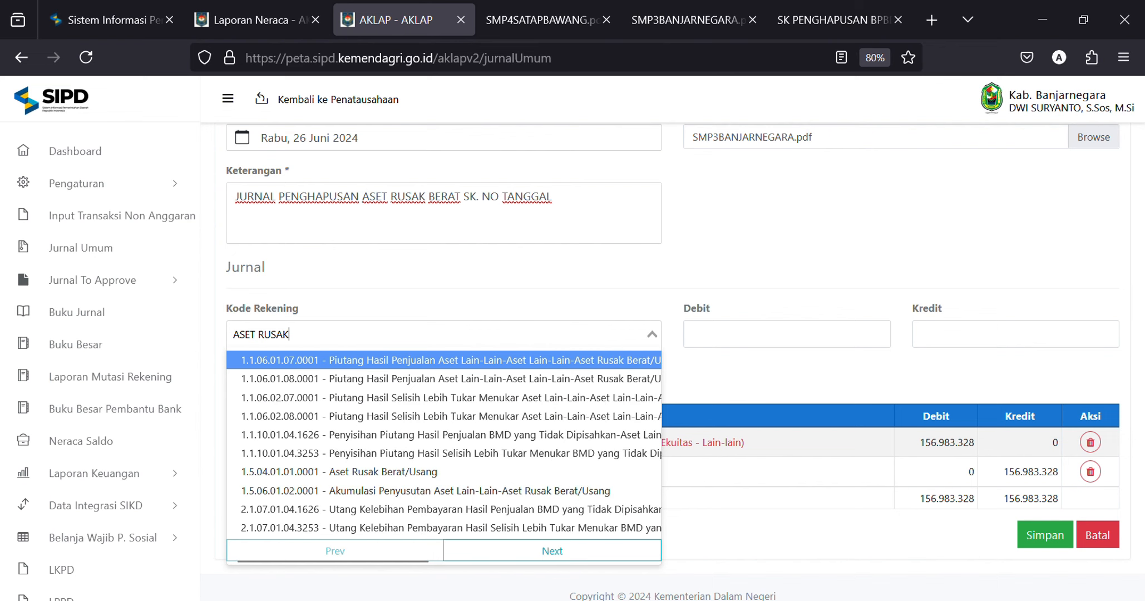
left_click(346, 472)
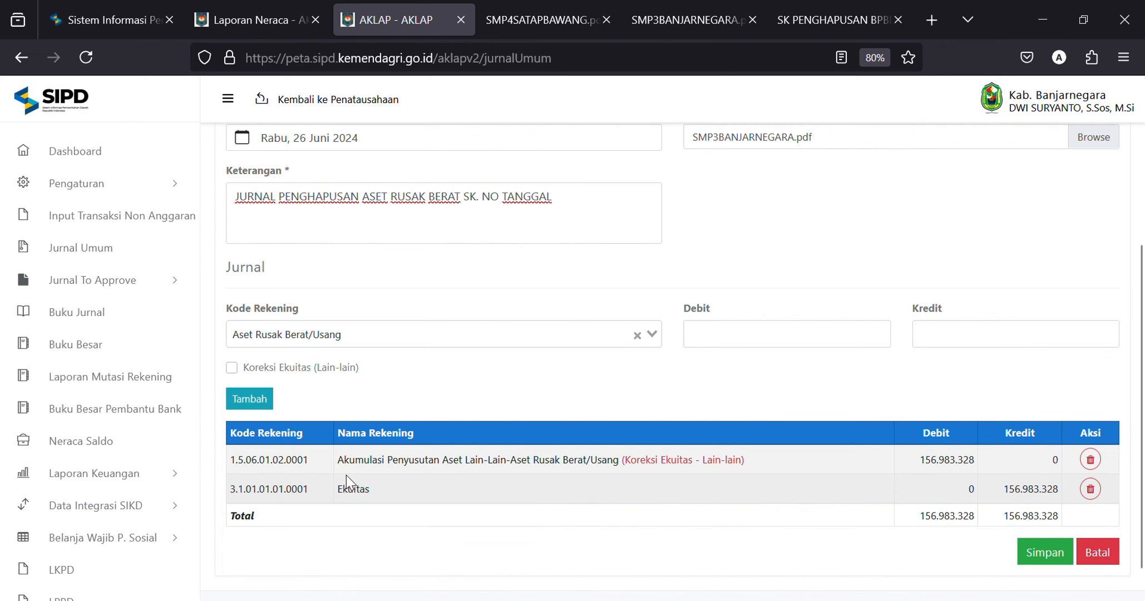
Copy 158.823.328 from the total row of SMP3BANJARNEGARA.pdf as the credit, mark the line as Koreksi Ekuitas (Lain-lain), and add it
left_click(687, 19)
left_click(413, 19)
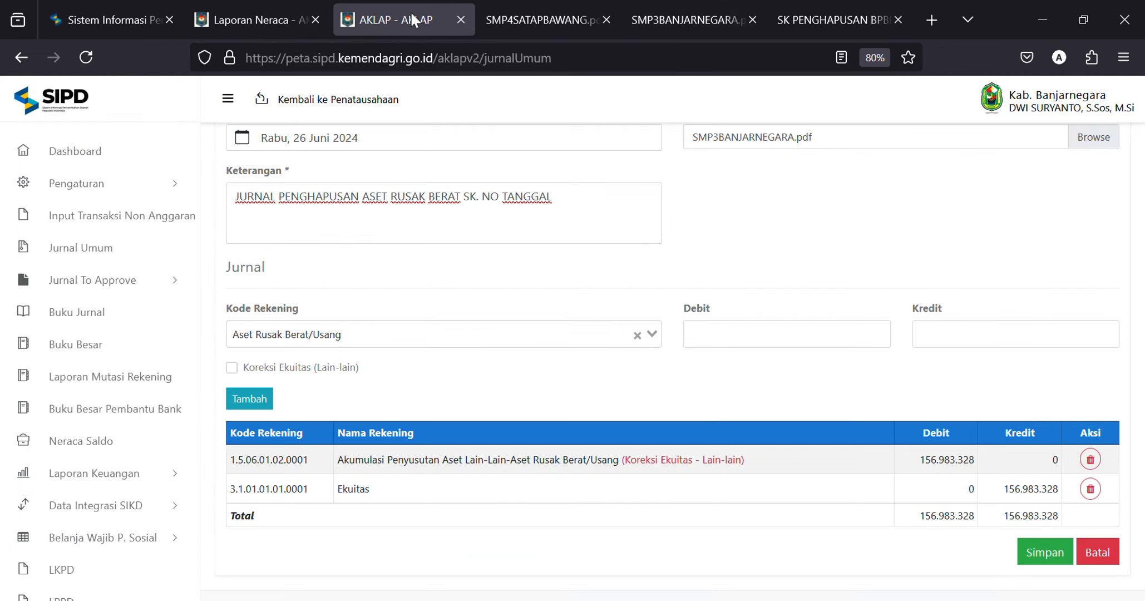
left_click(679, 3)
left_click_drag(421, 430, 473, 438)
key("ctrl+c")
left_click(454, 438)
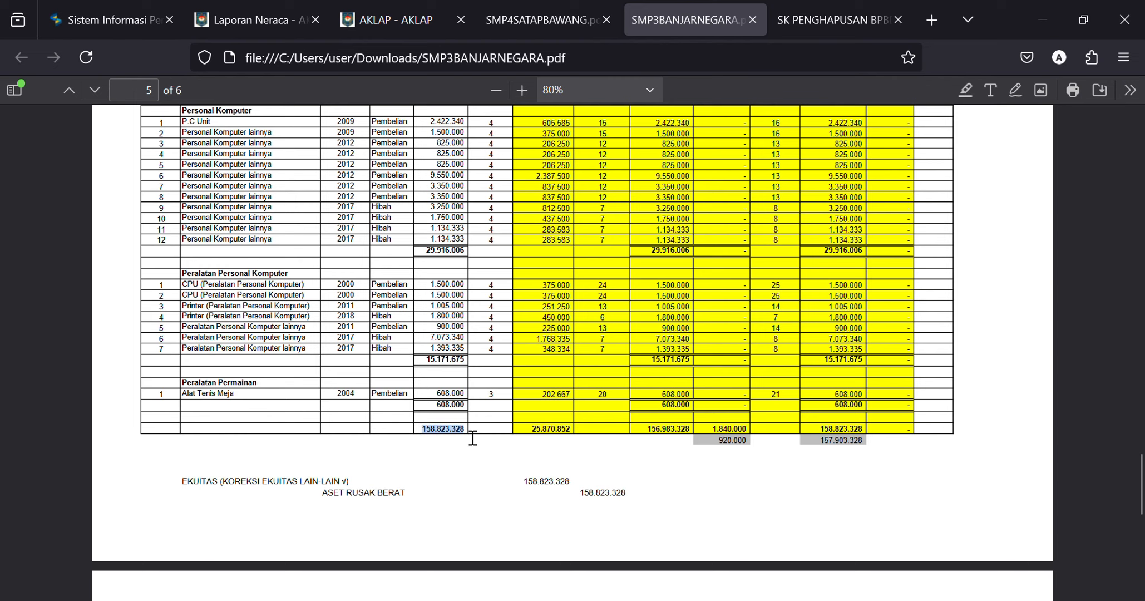
left_click(381, 17)
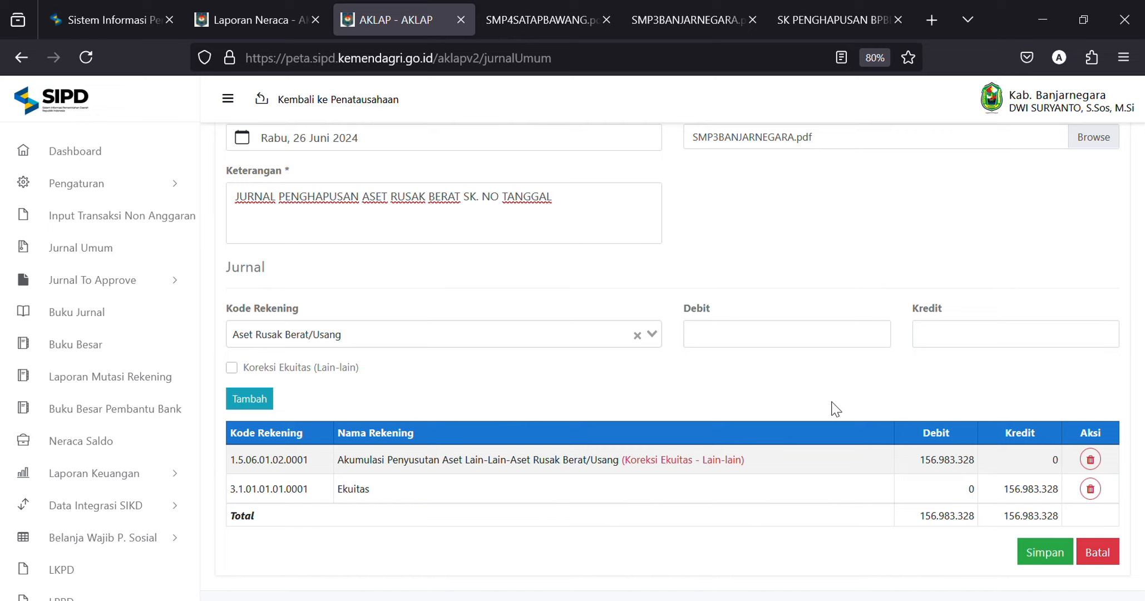
left_click(1002, 338)
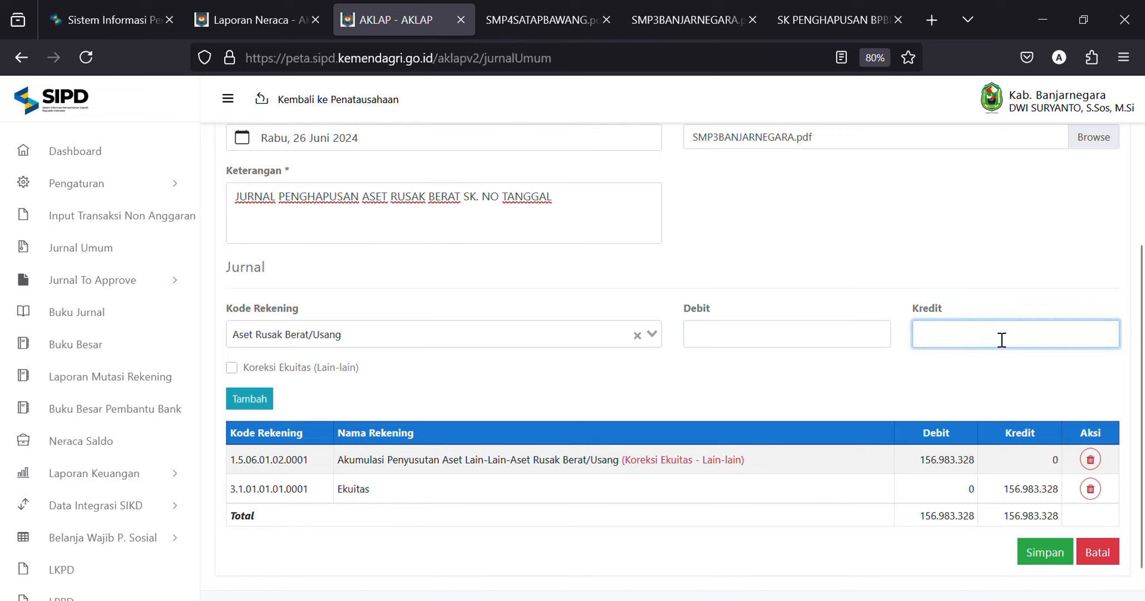
key("ctrl+v")
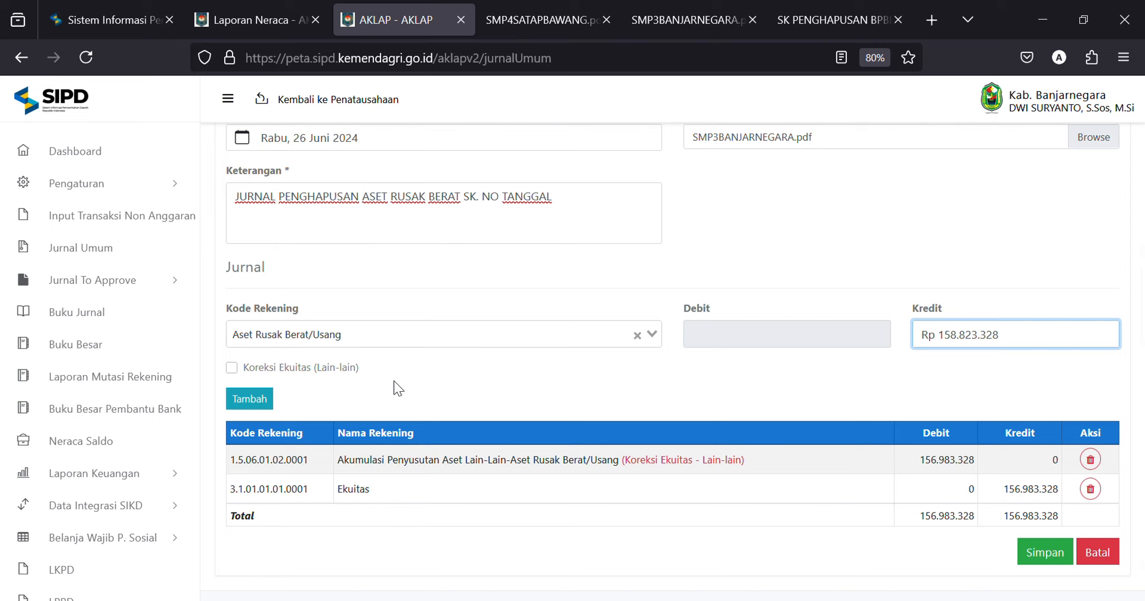
left_click(348, 371)
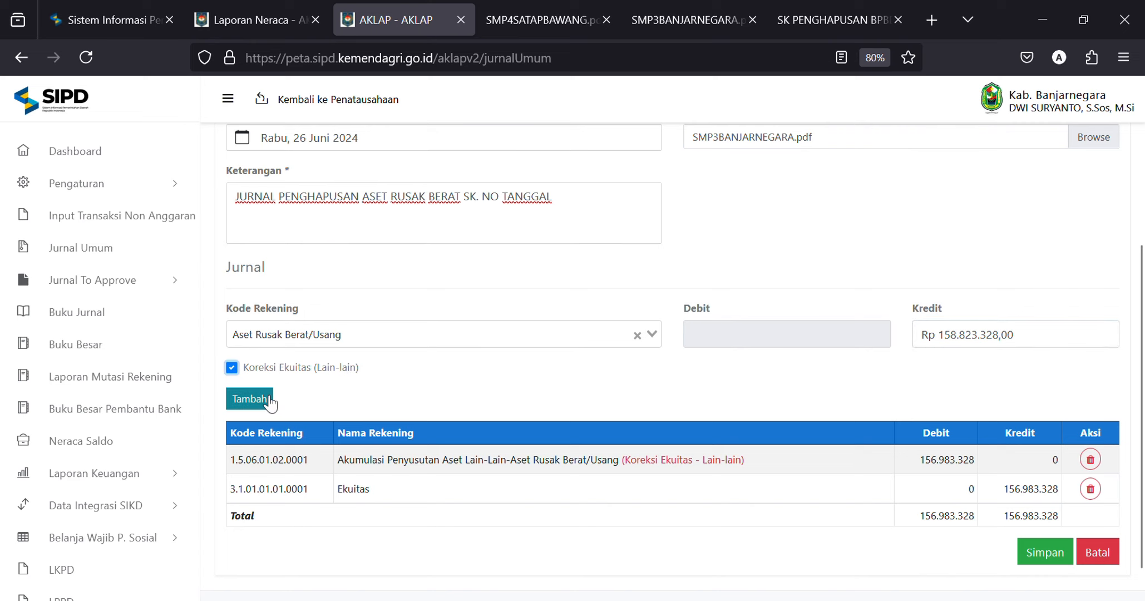
left_click(263, 399)
Add a journal line for account 3.1.01.01.01.0001 - Ekuitas with a debit of 158.823.328
left_click(445, 335)
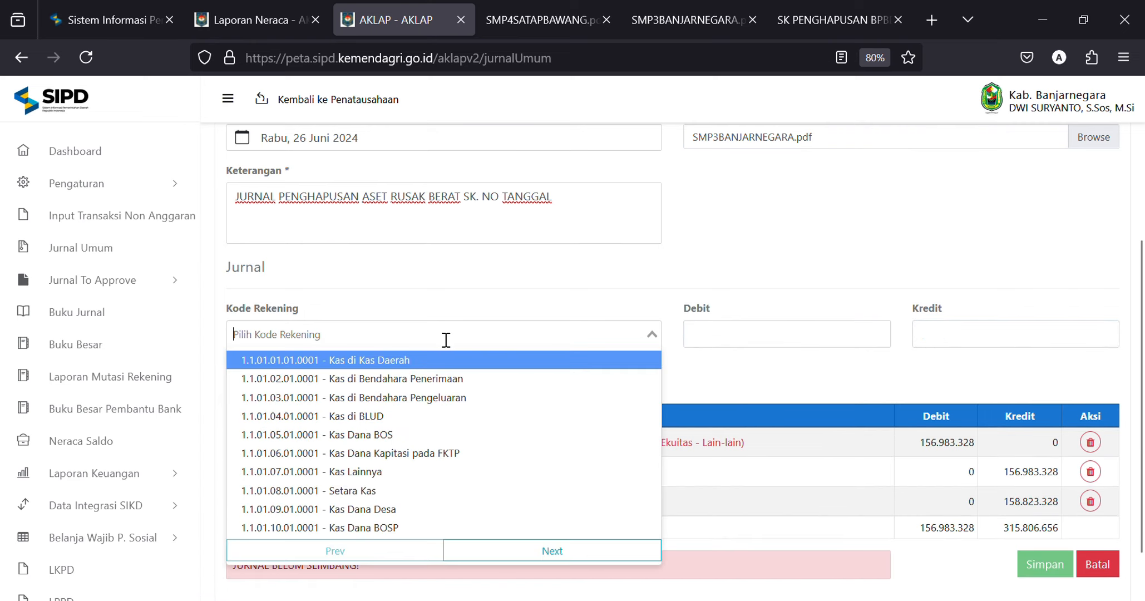
type("EKUITAS")
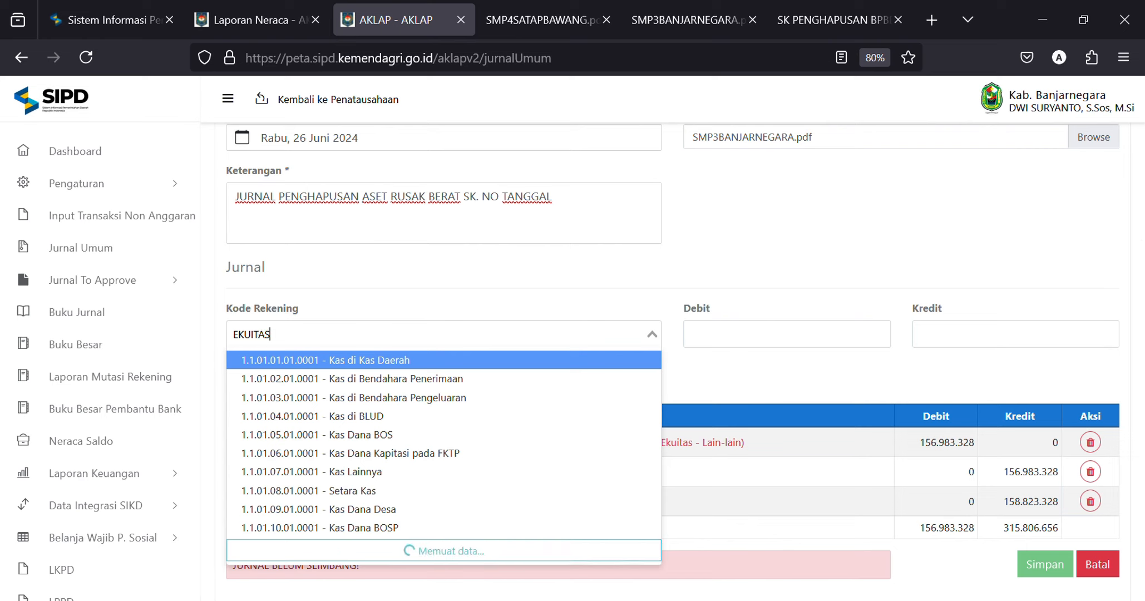
left_click(484, 359)
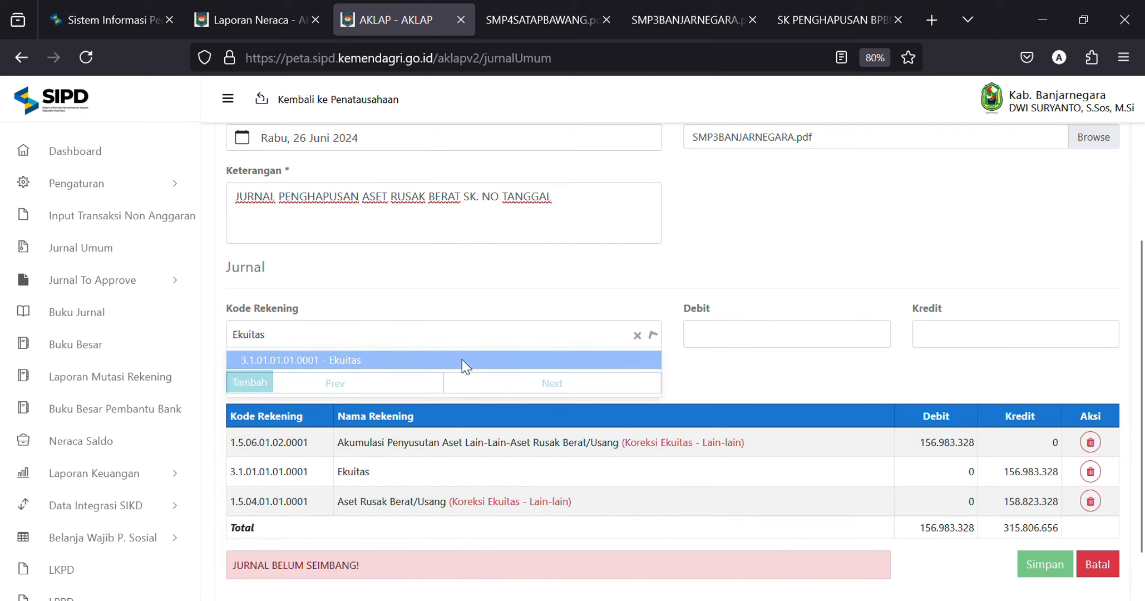
left_click(757, 336)
key("ctrl+v")
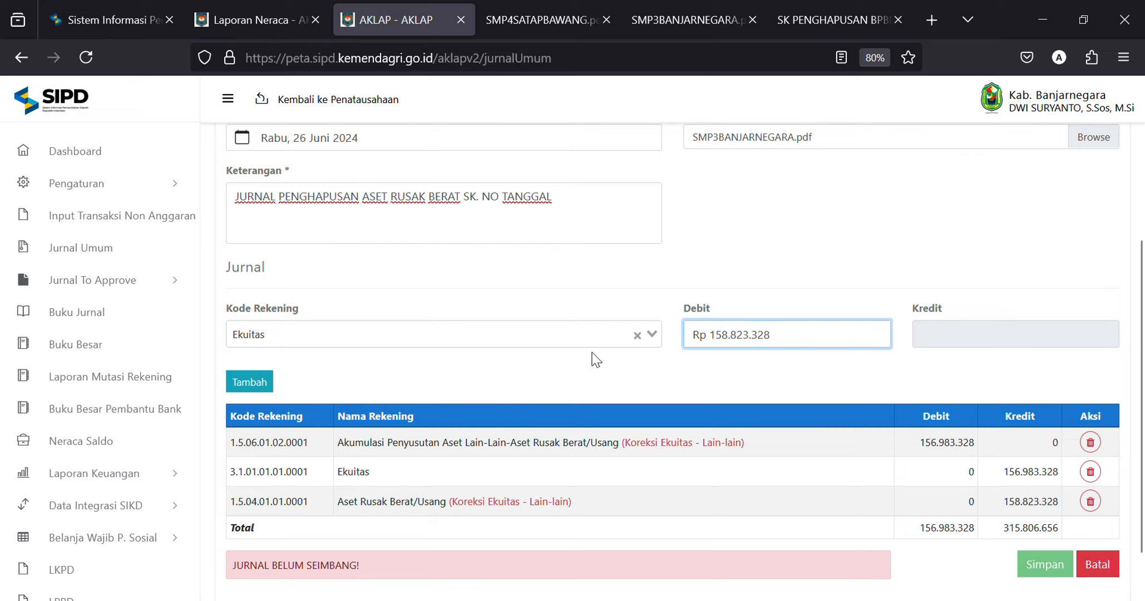
left_click(250, 382)
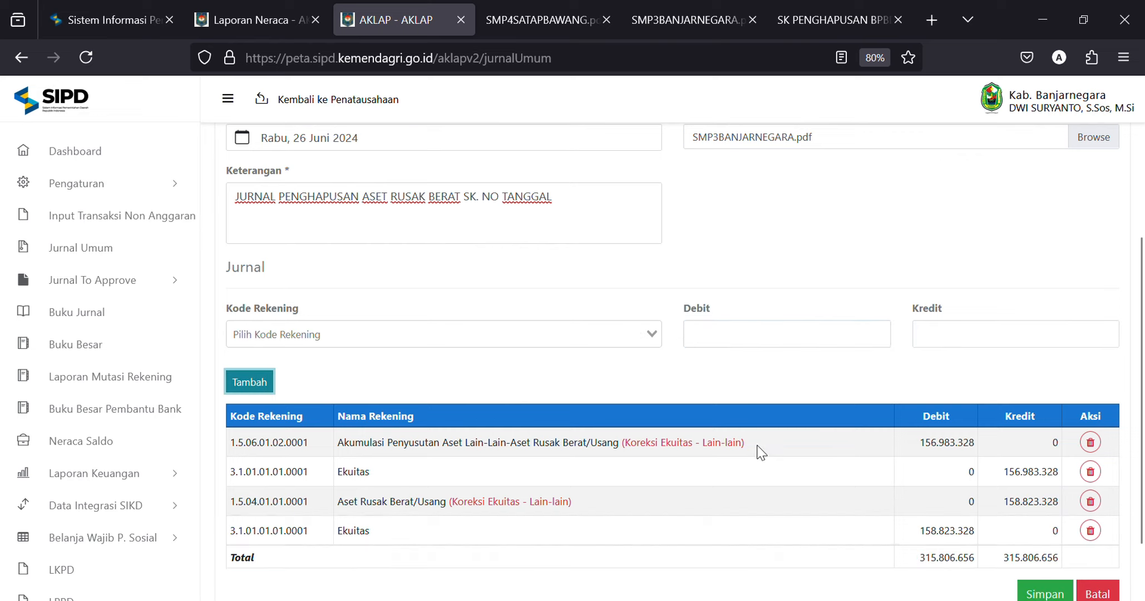
Save the four-line general journal and confirm that its data is complete and correct
left_click_drag(1138, 327, 1144, 401)
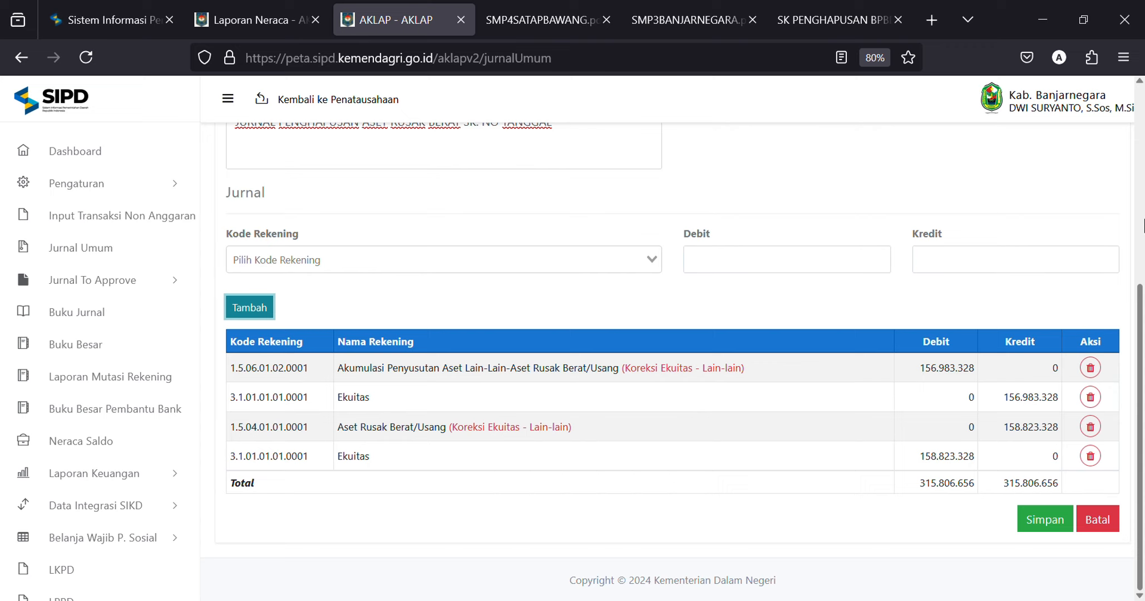
left_click(1041, 520)
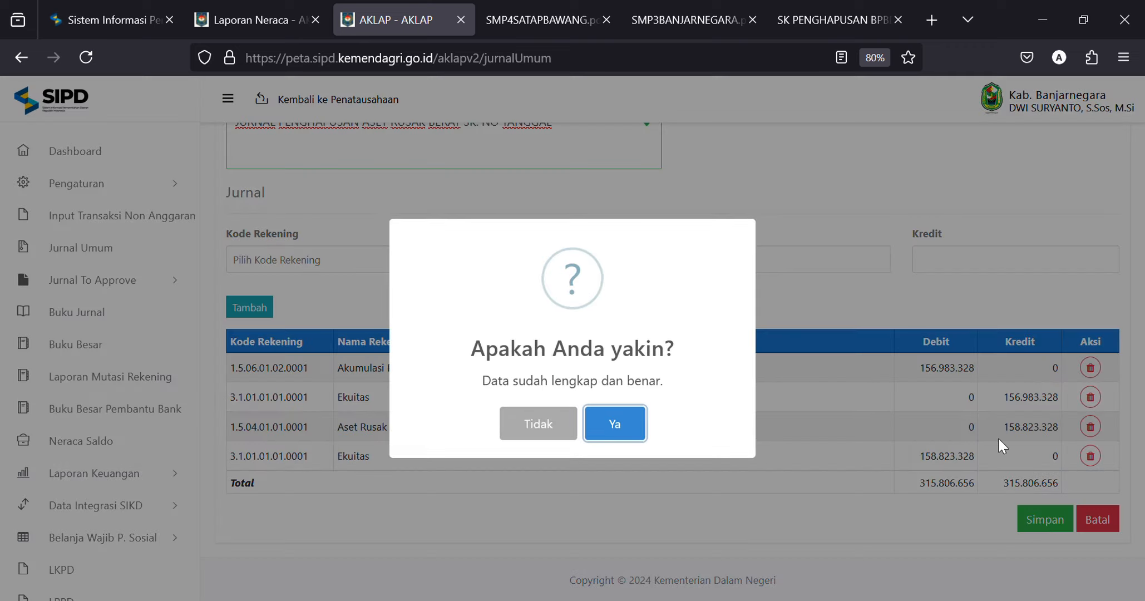
left_click(637, 426)
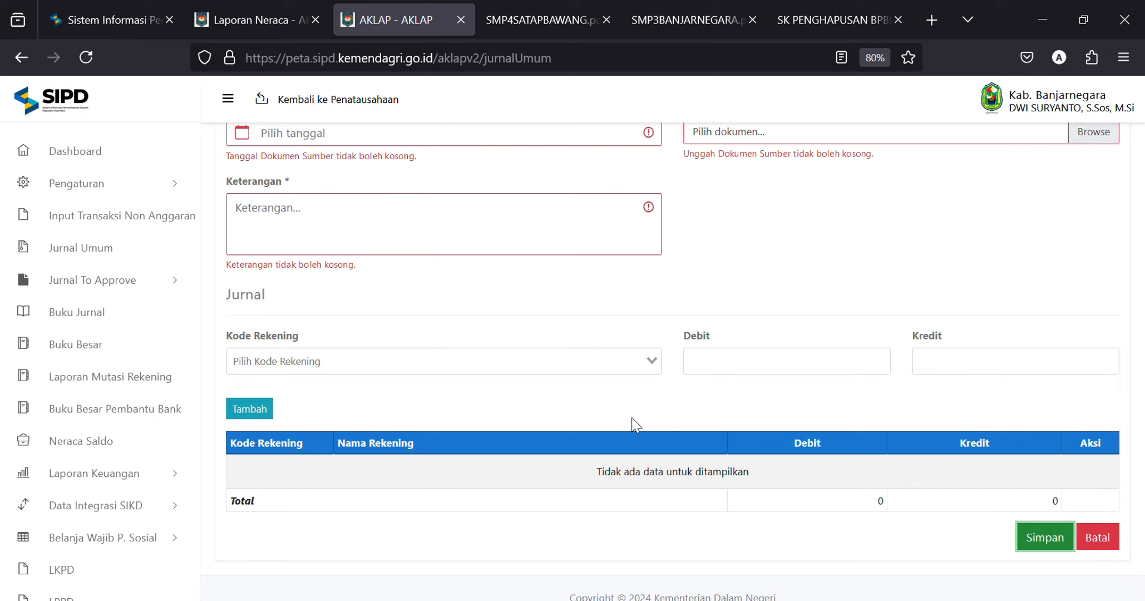
List the general journals awaiting approval for SMP NEGERI 3 BANJARNEGARA, filtered by status Belum di approve/reject
left_click(127, 286)
left_click(72, 465)
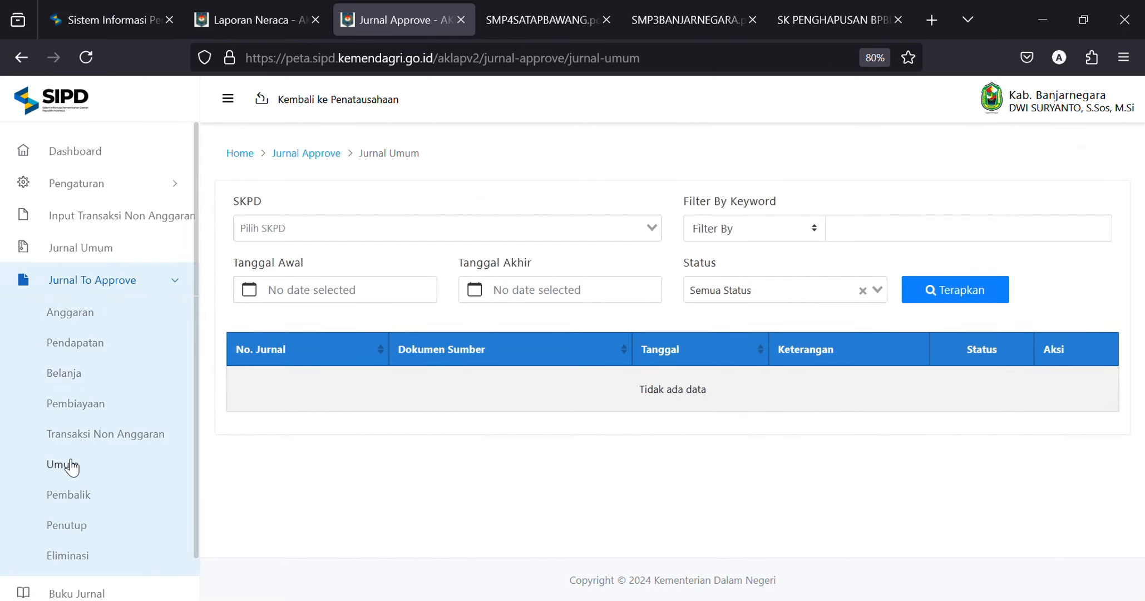
left_click(357, 241)
type("BANJ")
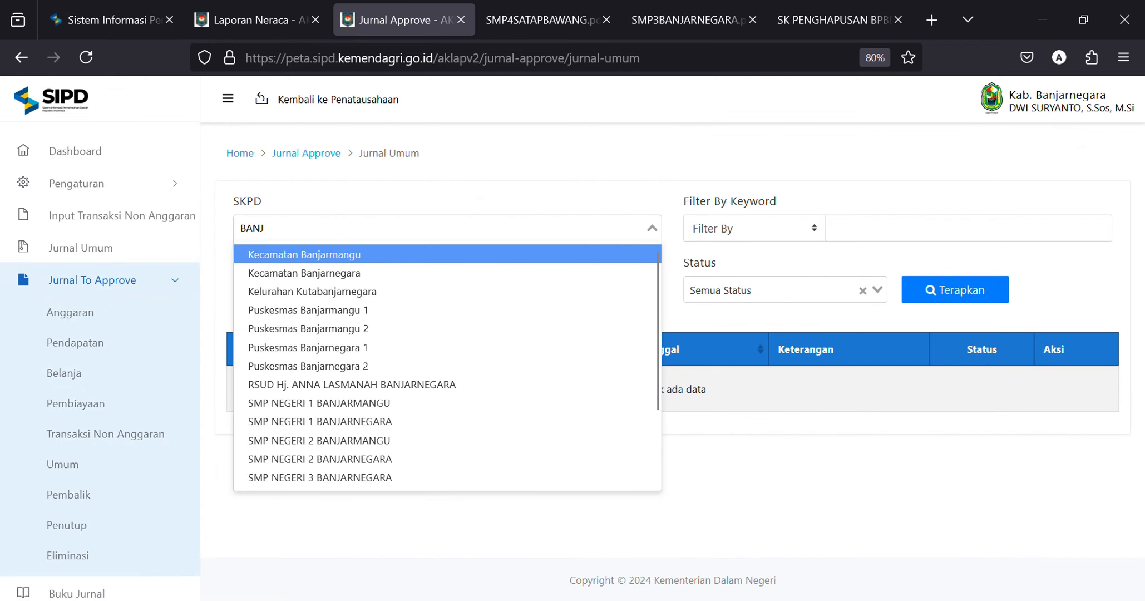
left_click(327, 478)
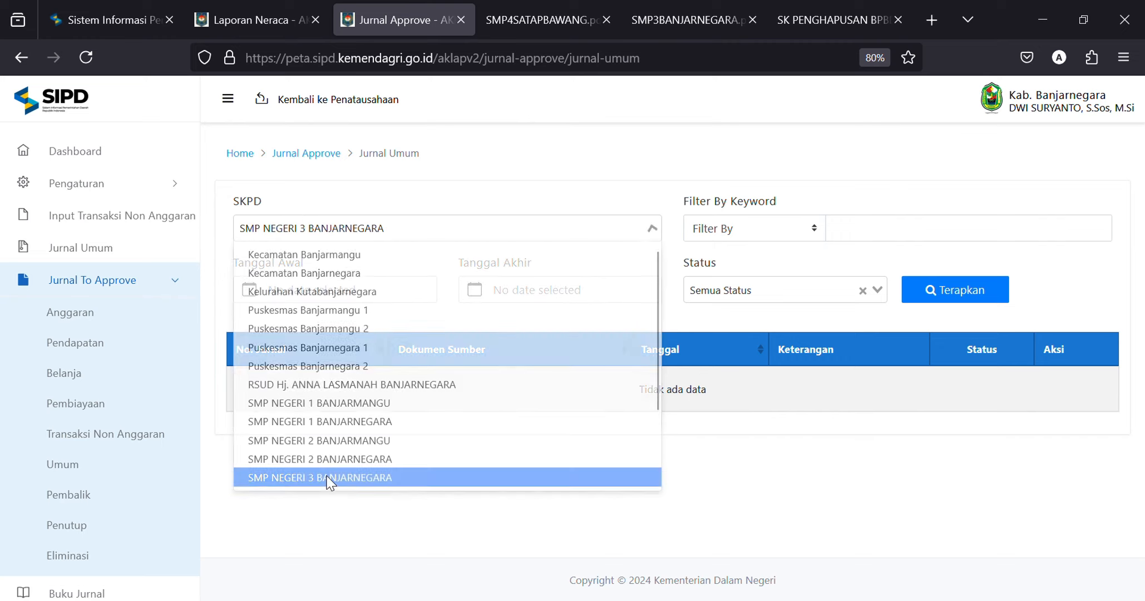
left_click(733, 290)
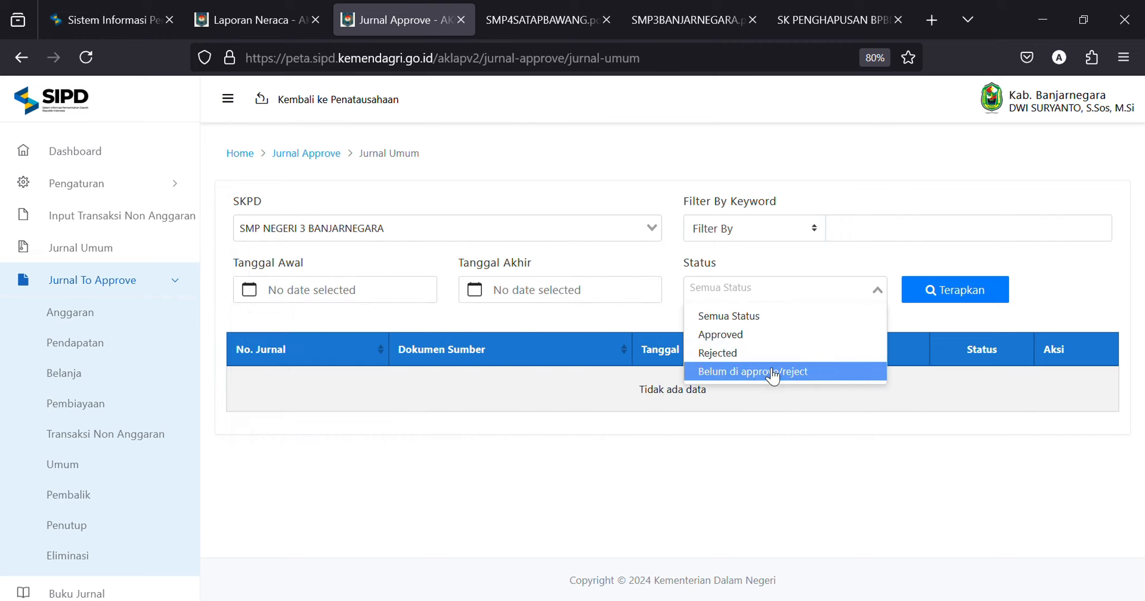
left_click(790, 370)
left_click(956, 298)
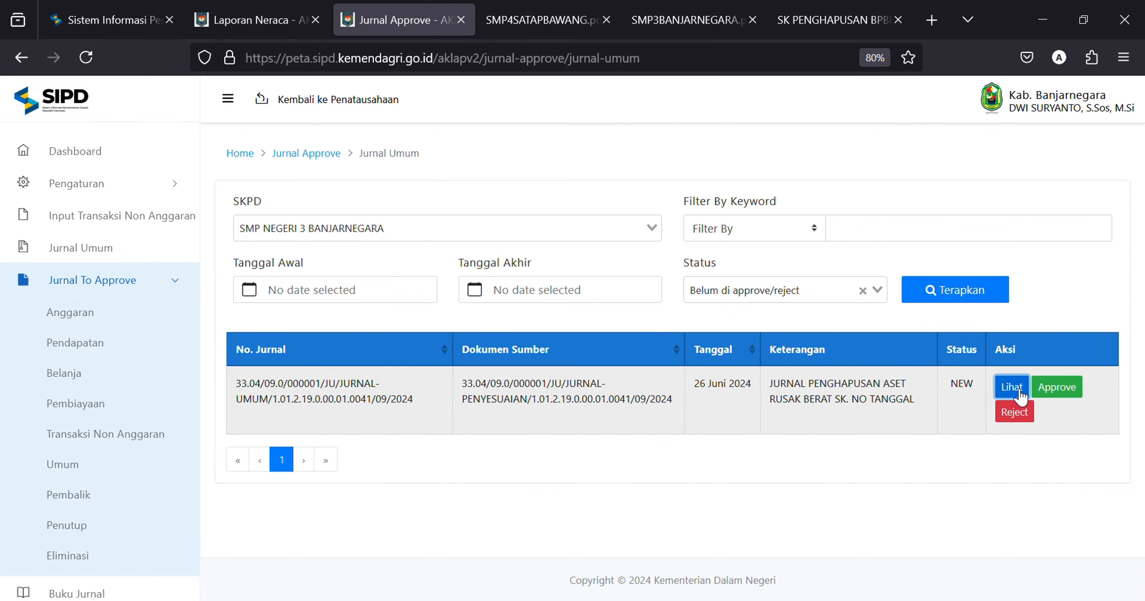
Review the details of the 26 Juni 2024 asset write-off journal and approve it
left_click(1012, 387)
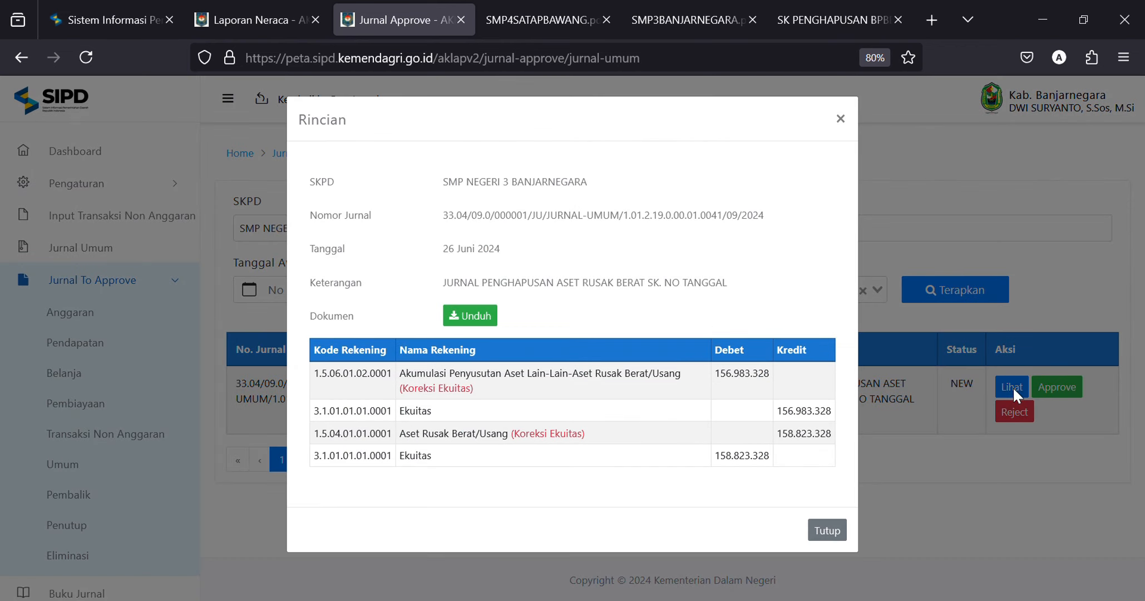
left_click(841, 119)
left_click(1055, 385)
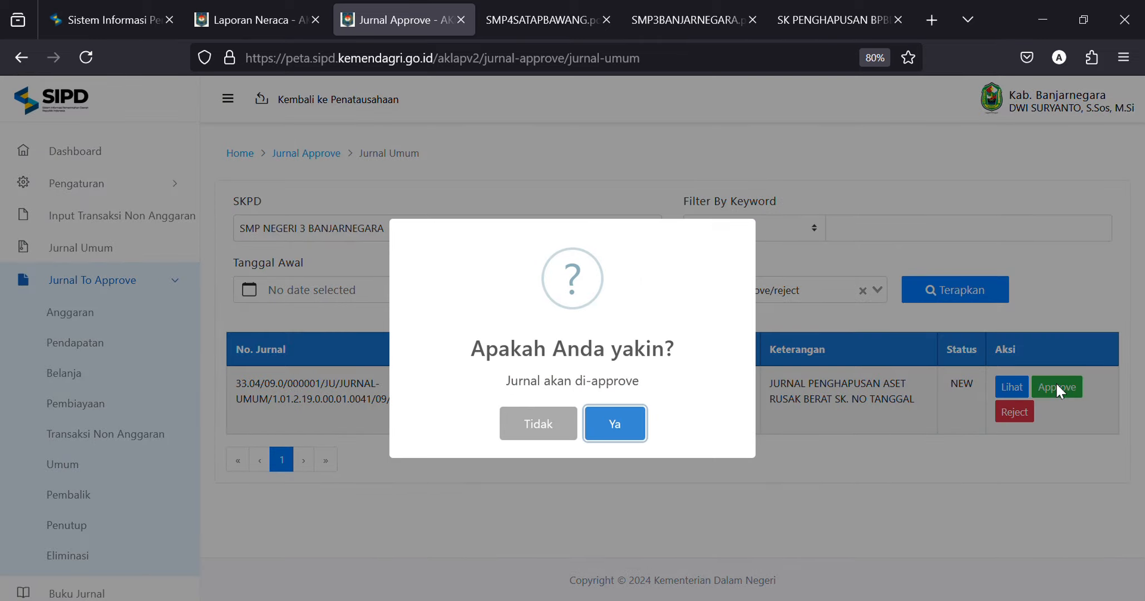
left_click(612, 426)
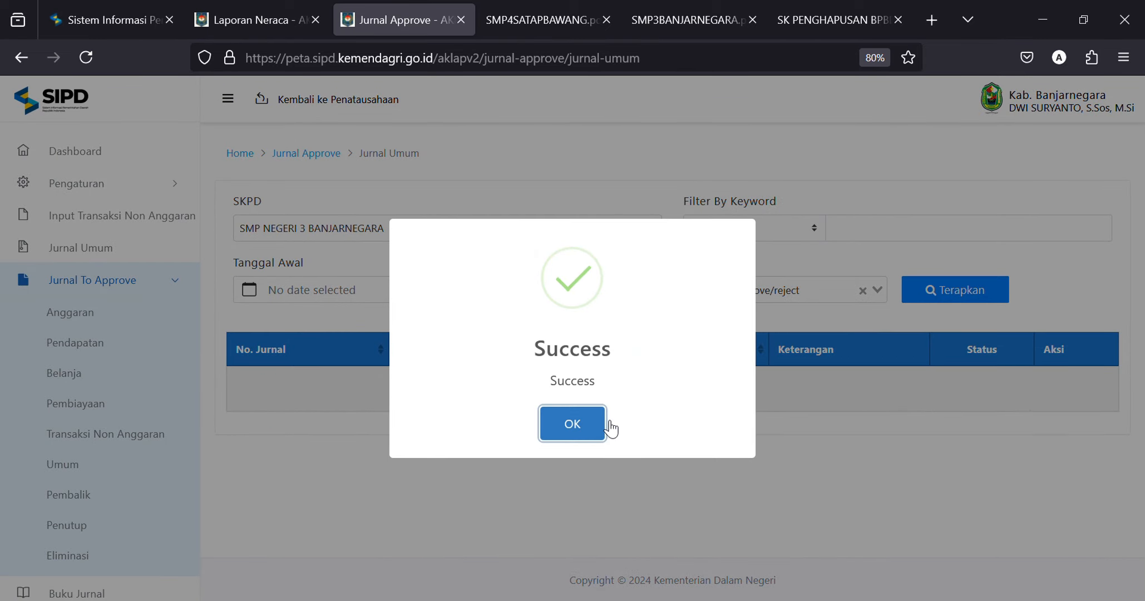
left_click(597, 429)
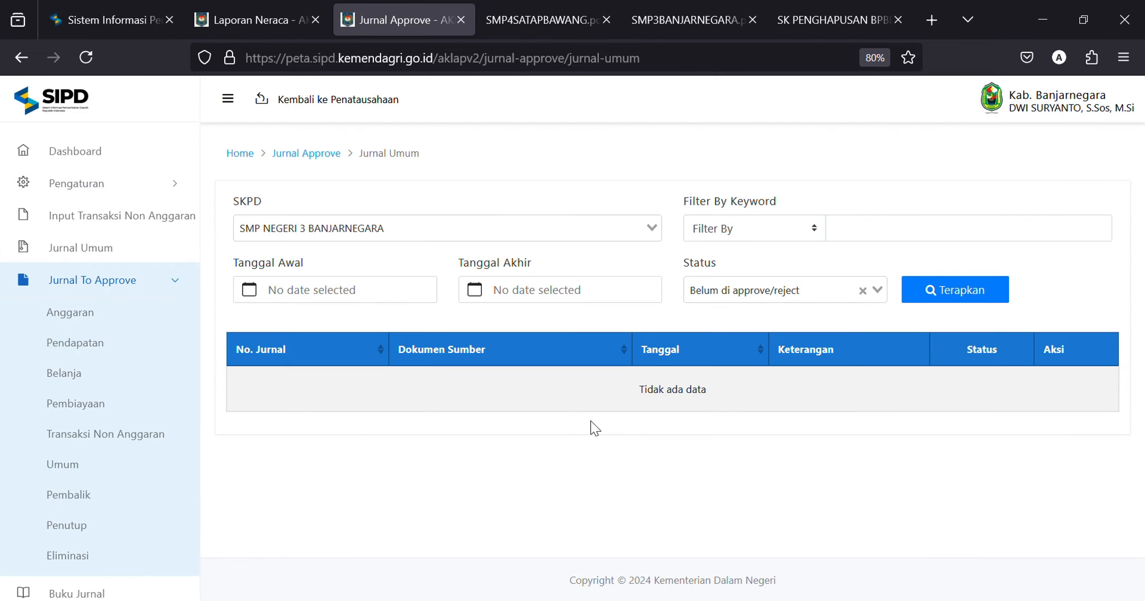
Switch to the other browser window and examine the ASET LAINNYA section of the SMP NEGERI 3 BANJARNEGARA Neraca report
left_click(220, 17)
left_click(371, 23)
key("alt+Tab")
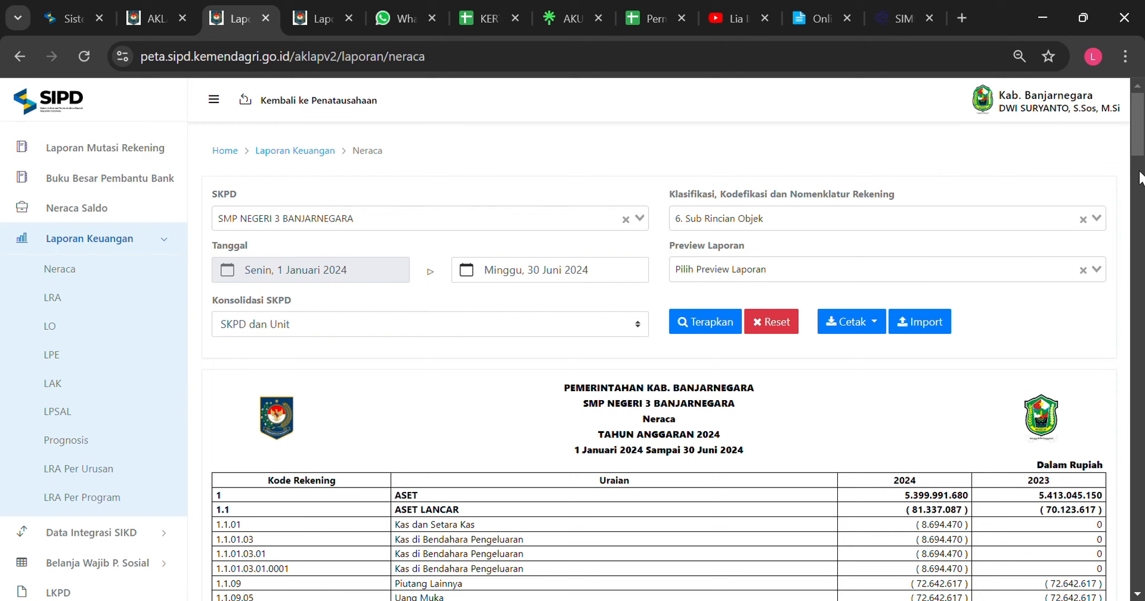
scroll(1138, 178, "down", 3)
scroll(659, 362, "down", 15)
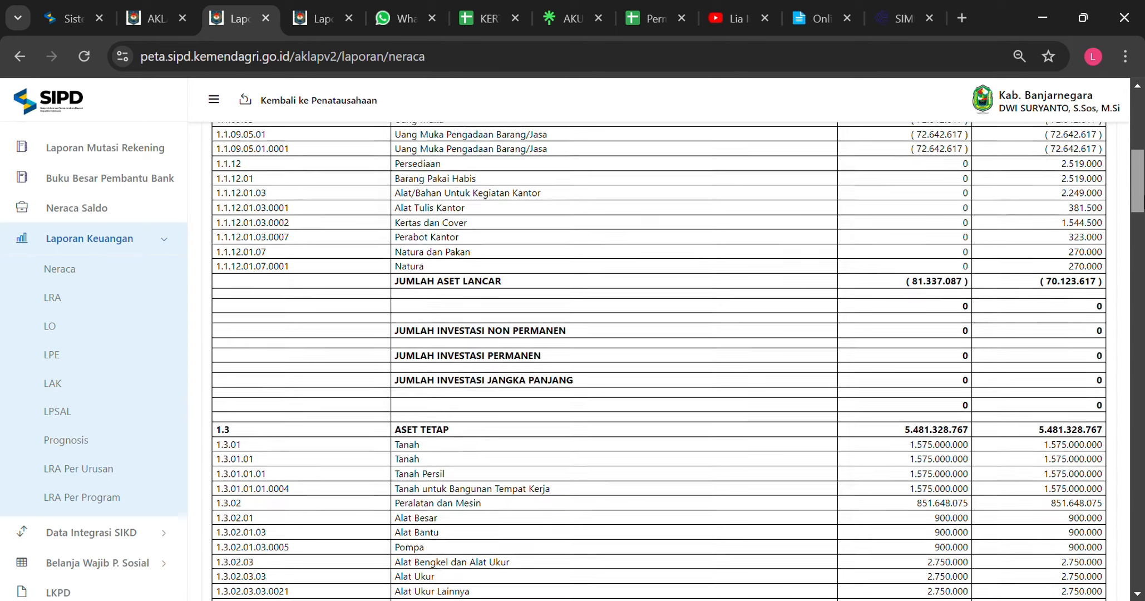
scroll(658, 362, "down", 20)
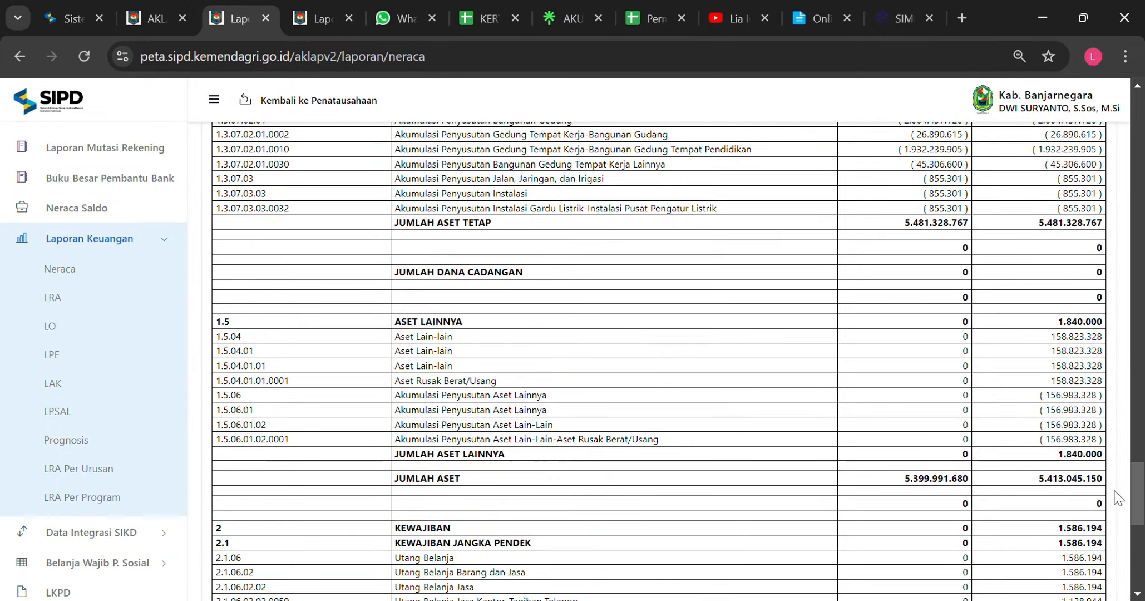
left_click_drag(219, 322, 1106, 457)
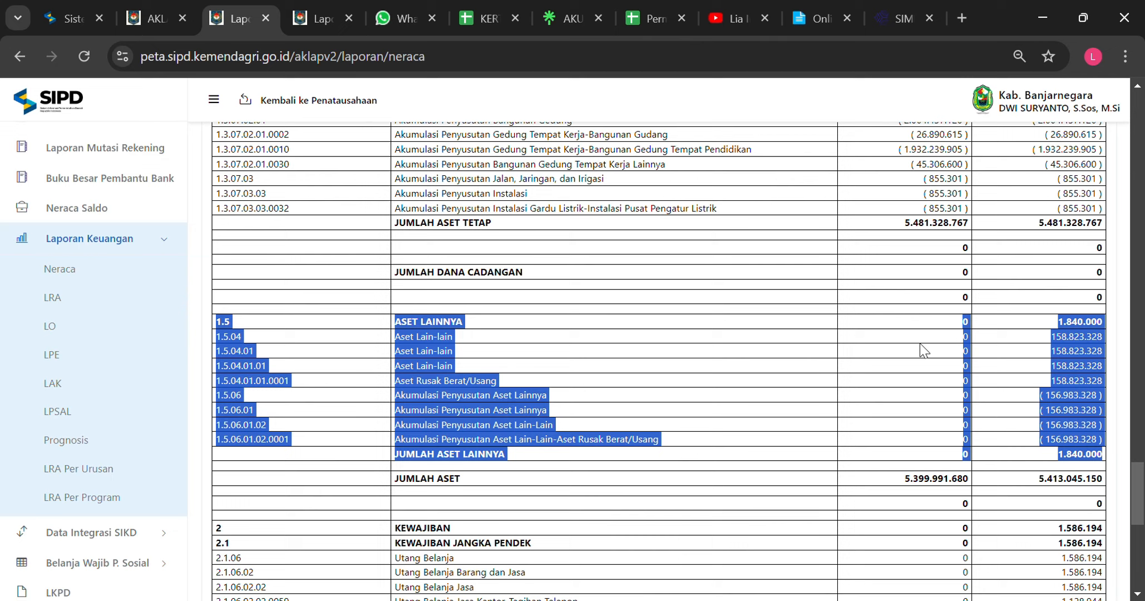
Check the 2024 LAIN-LAIN correction in the Laporan Perubahan Ekuitas of SMP NEGERI 3 BANJARNEGARA
left_click(311, 17)
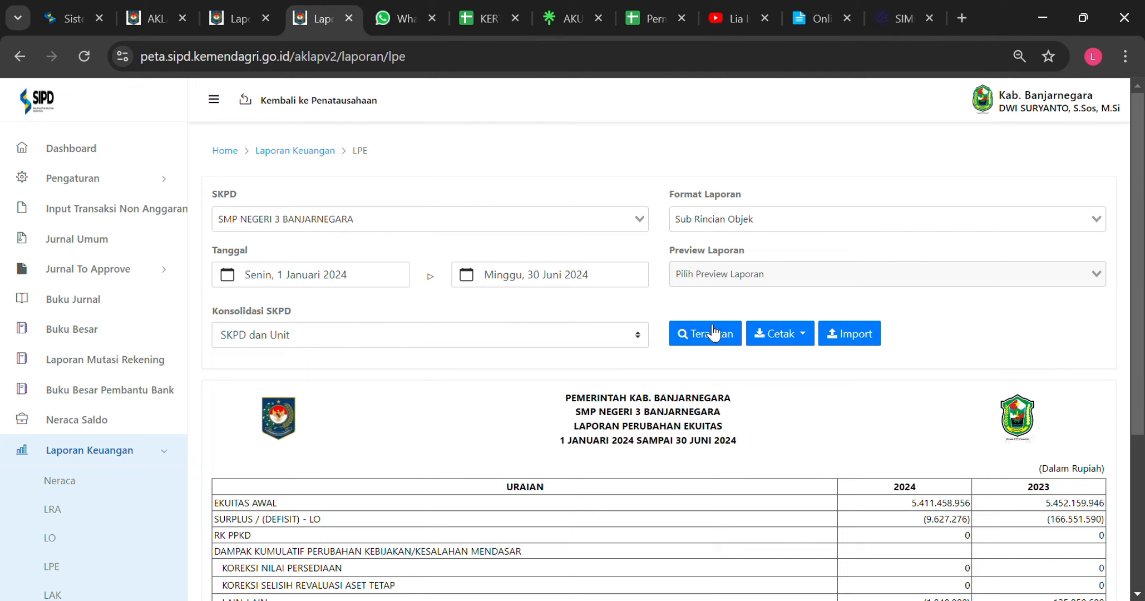
left_click_drag(568, 421, 761, 399)
scroll(761, 399, "down", 3)
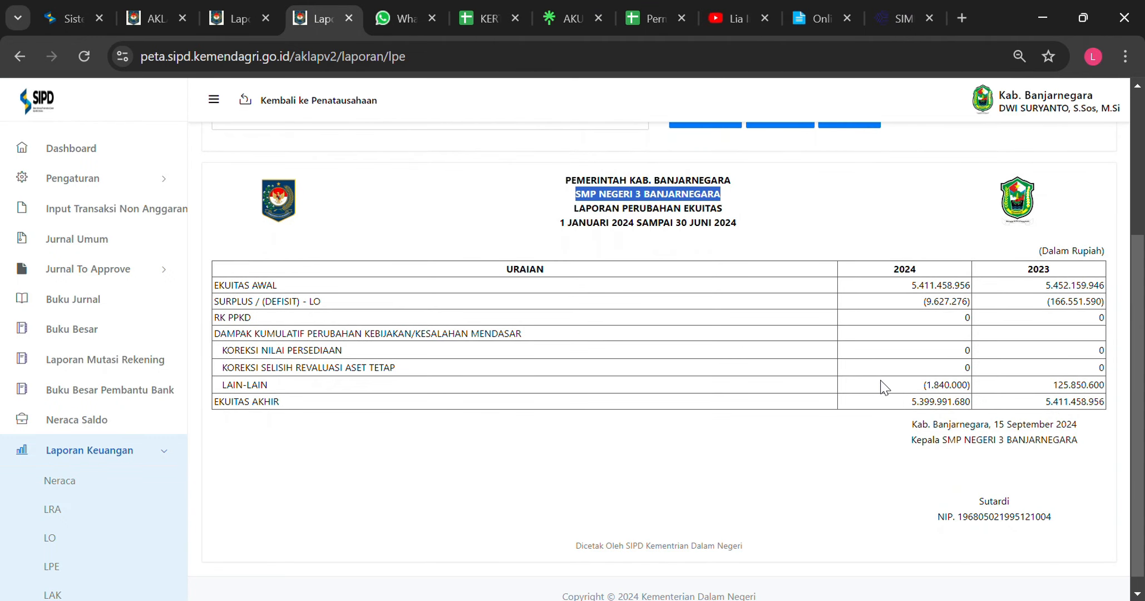
left_click_drag(924, 390, 980, 393)
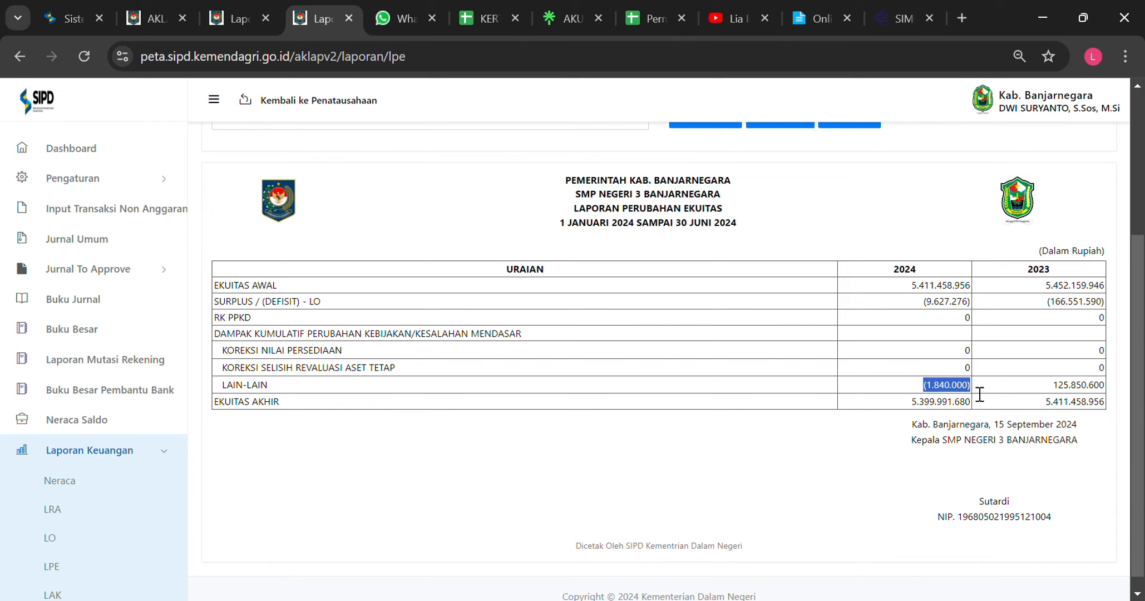